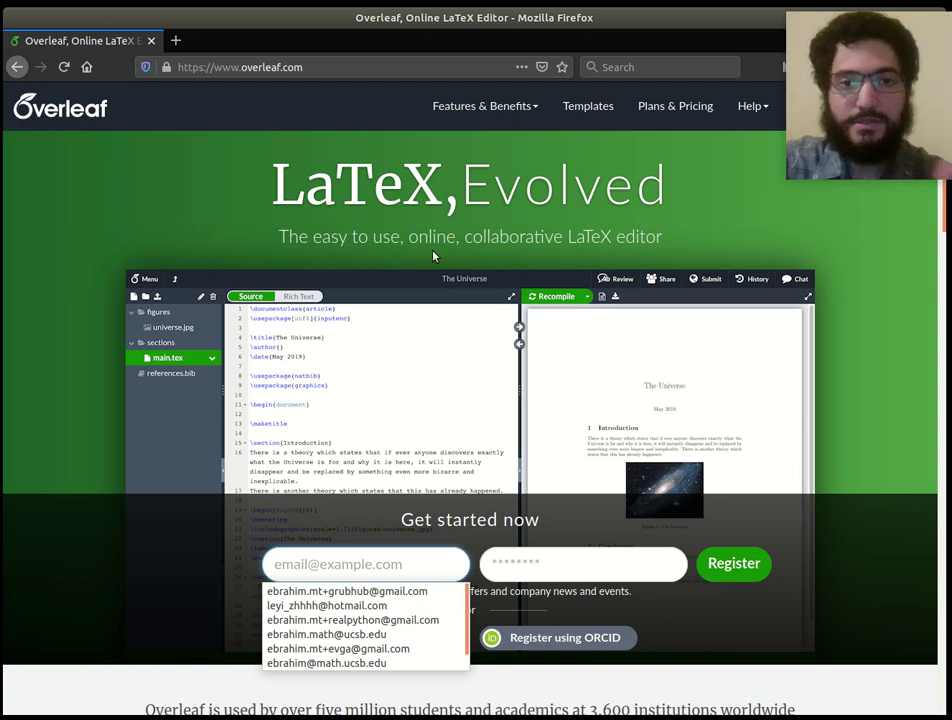
pyautogui.click(326, 68)
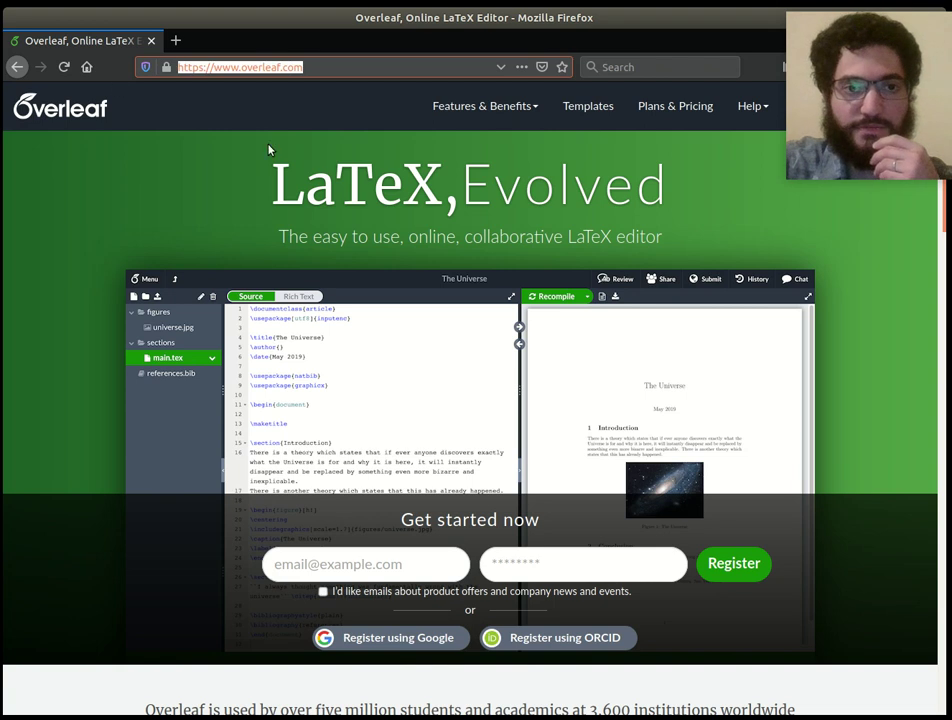
pyautogui.click(335, 69)
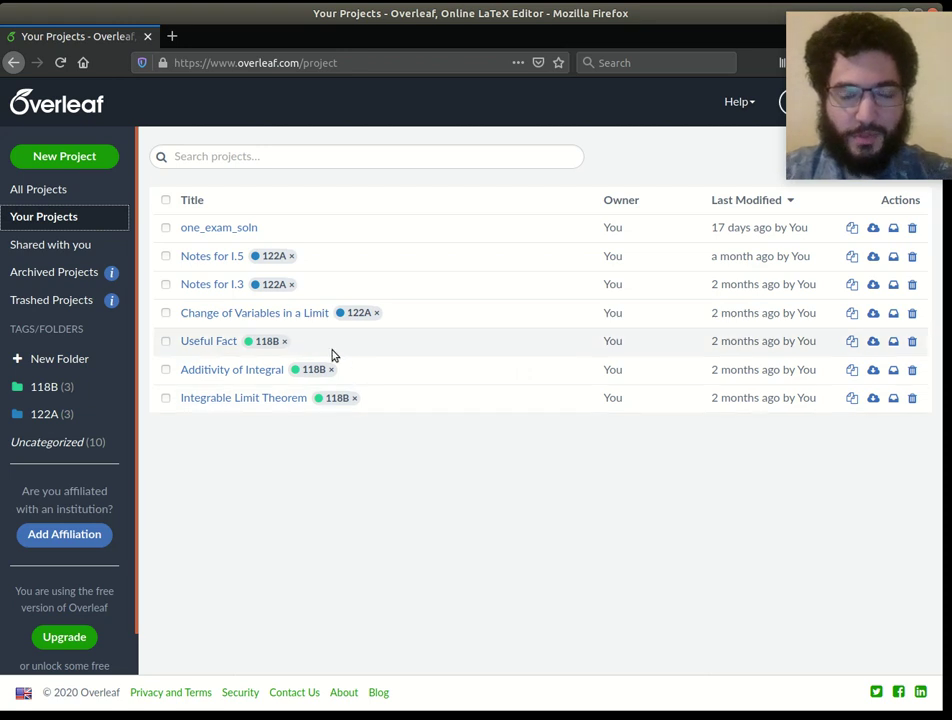
# Create a blank project named "Math 8 Example" and widen its source editor pane.
pyautogui.click(106, 157)
pyautogui.click(112, 189)
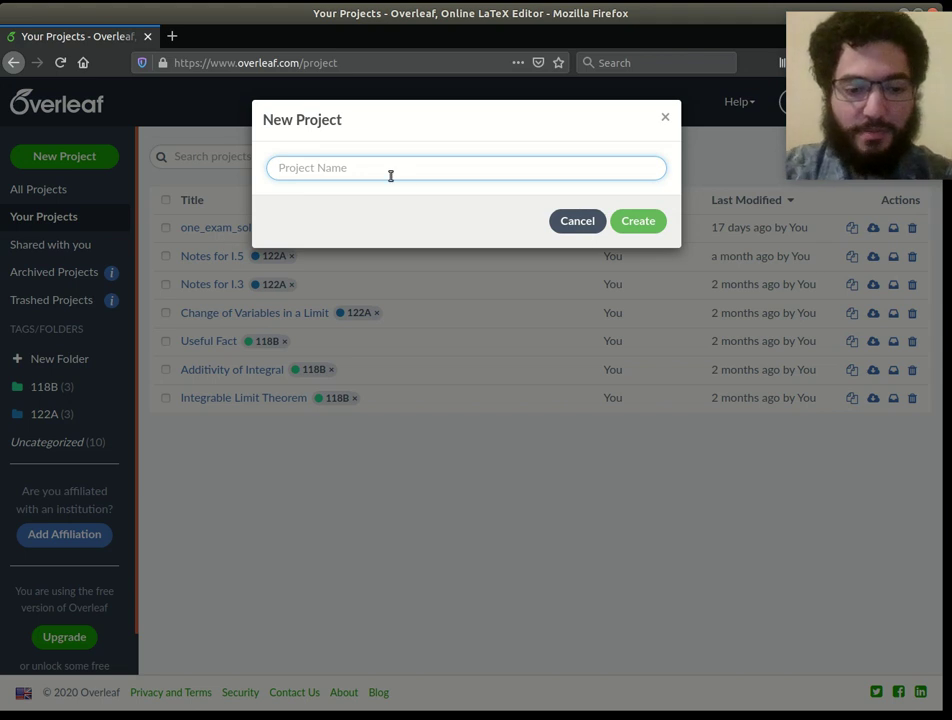
pyautogui.write('s')
pyautogui.press('BackSpace')
pyautogui.write('Math')
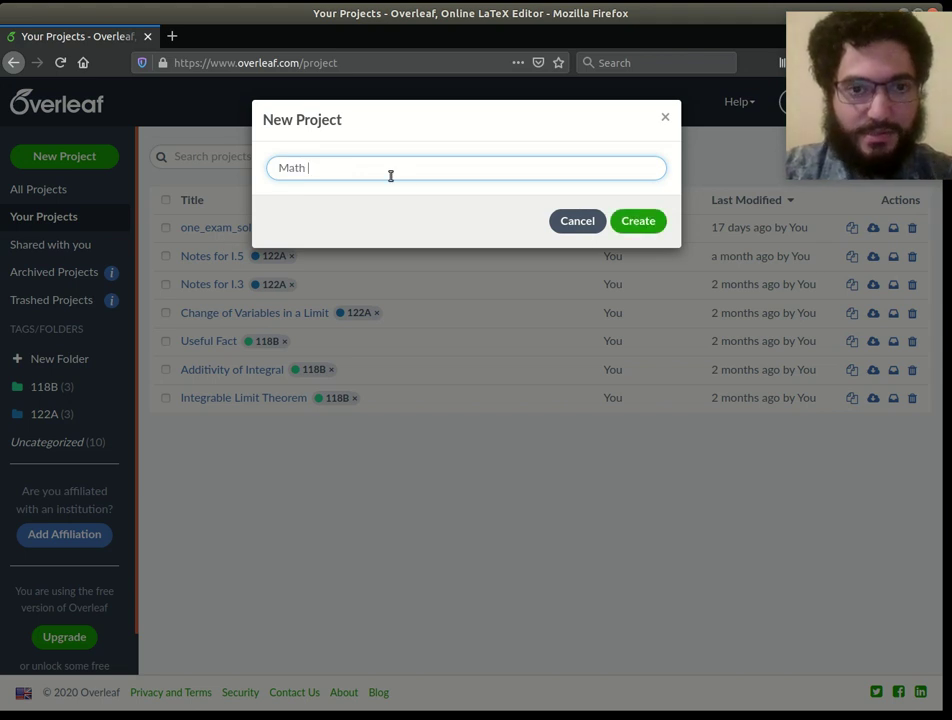
pyautogui.write(' 8 Exam')
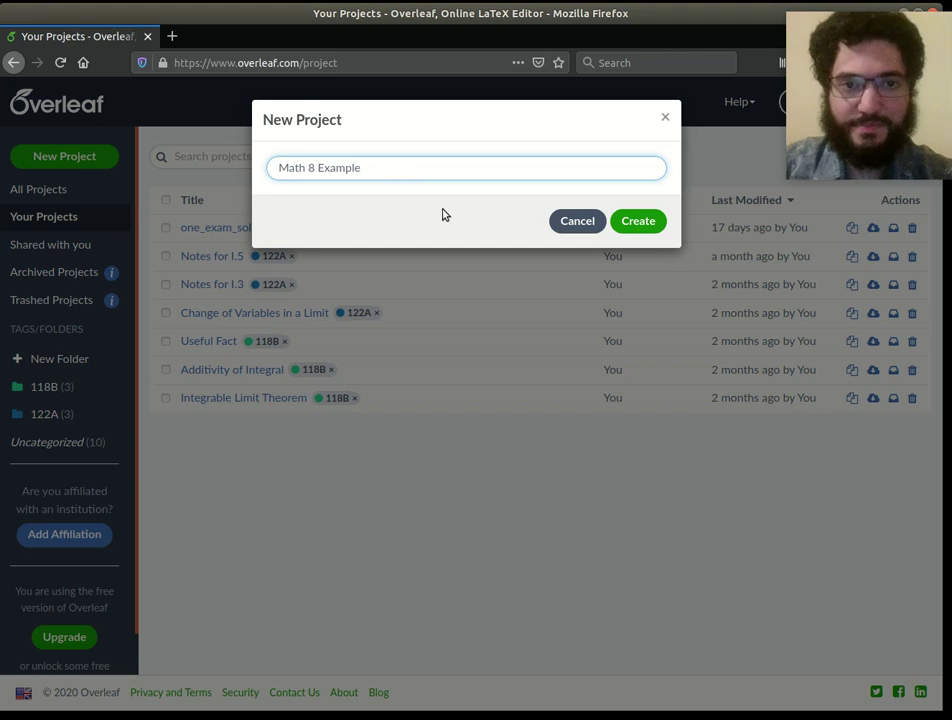
pyautogui.write('ple')
pyautogui.click(628, 220)
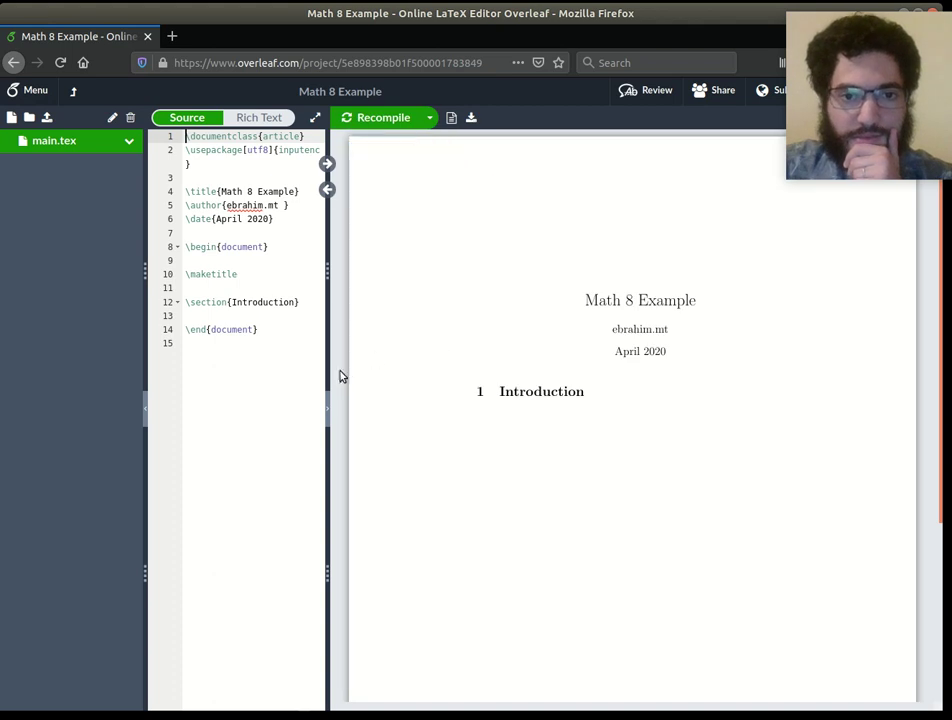
pyautogui.moveTo(327, 371); pyautogui.dragTo(418, 365)
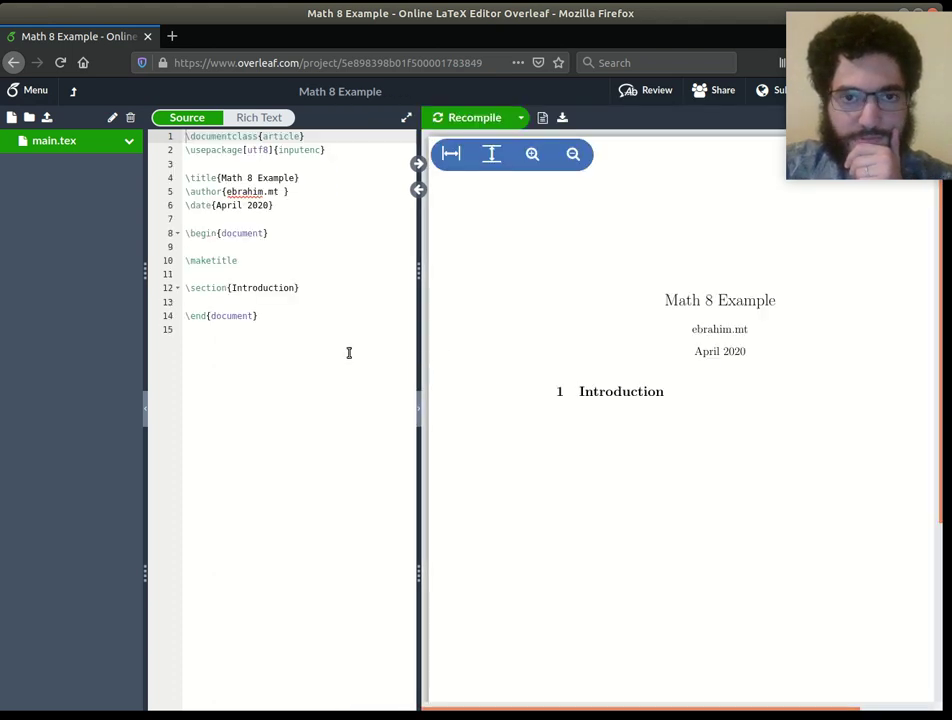
# Examine the whole template source code of main.tex.
pyautogui.moveTo(310, 351); pyautogui.dragTo(175, 155)
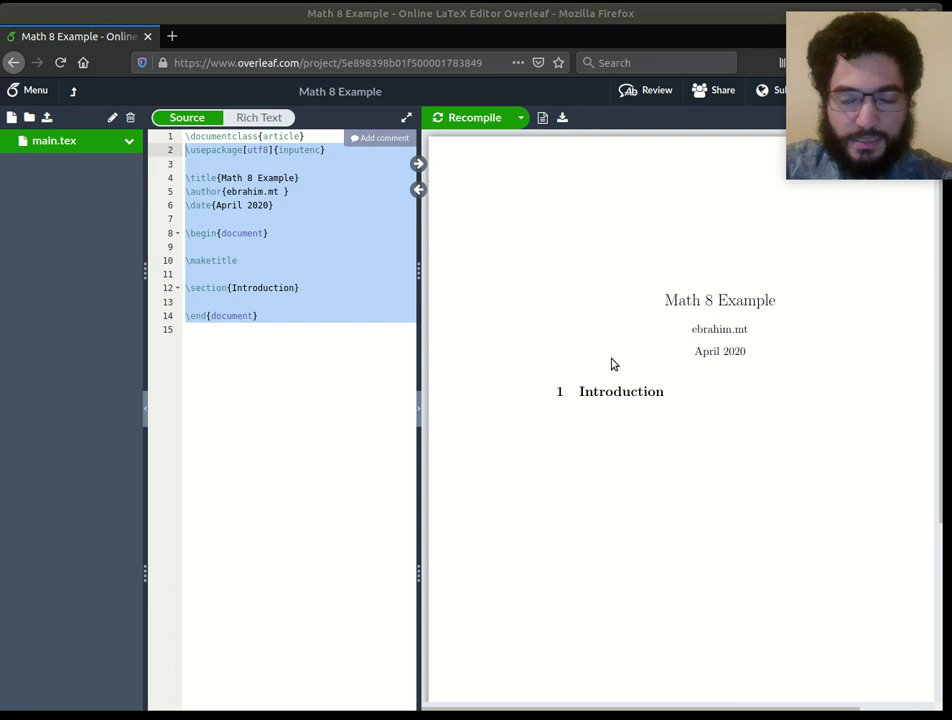
pyautogui.click(369, 402)
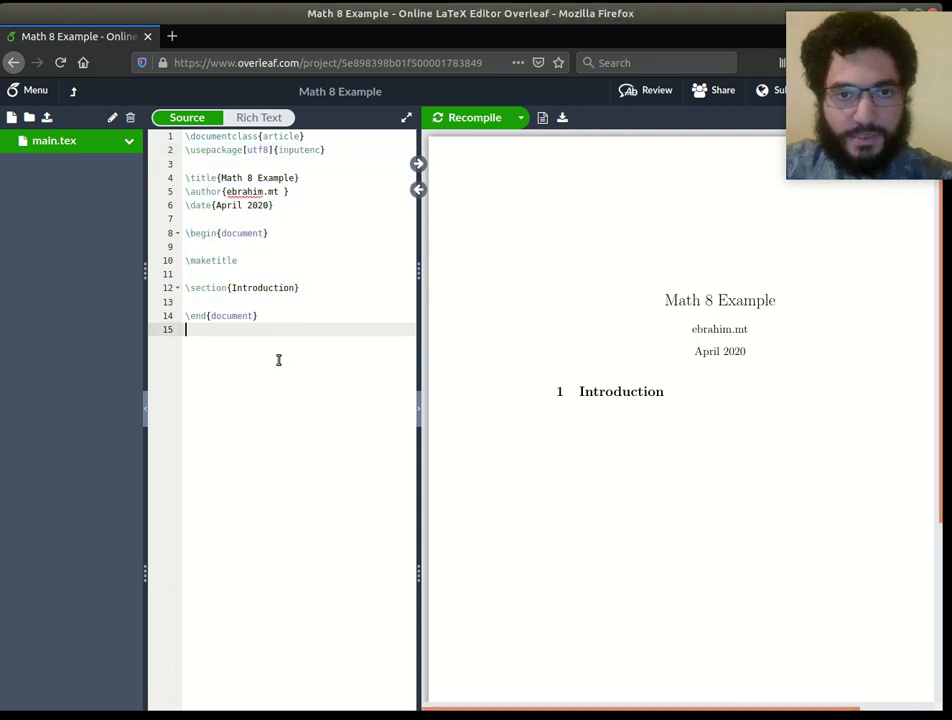
pyautogui.press('Up')
pyautogui.press('Up')
pyautogui.hotkey('shift', 'Down')
pyautogui.hotkey('shift', 'Down')
pyautogui.hotkey('ctrl', 'a')
pyautogui.click(296, 342)
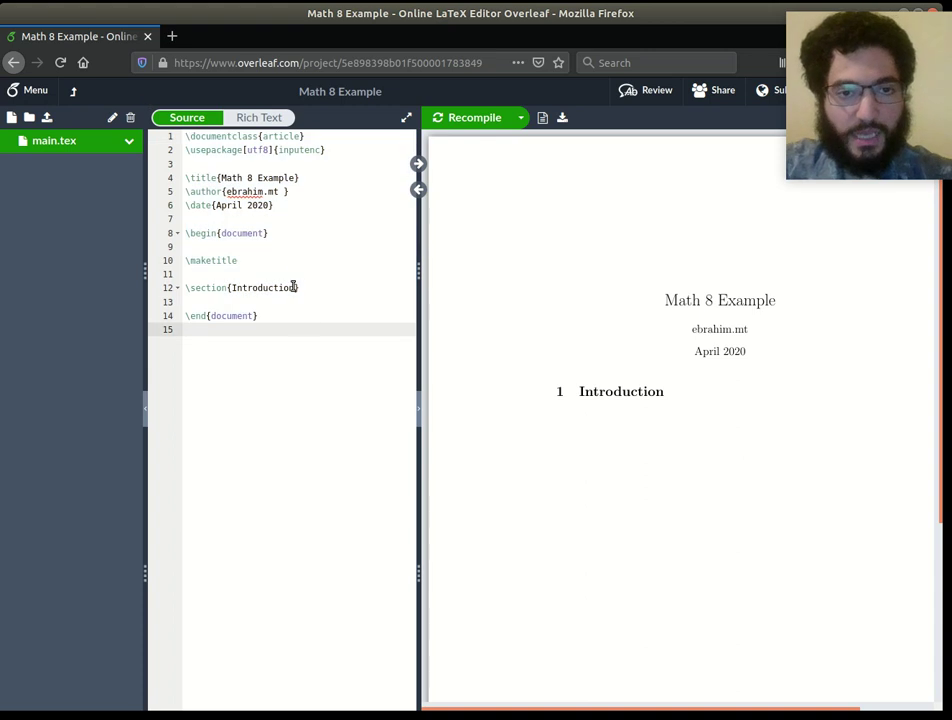
# Examine the document class and package lines in the preamble.
pyautogui.moveTo(183, 136); pyautogui.dragTo(151, 141)
pyautogui.click(314, 136)
pyautogui.click(280, 148)
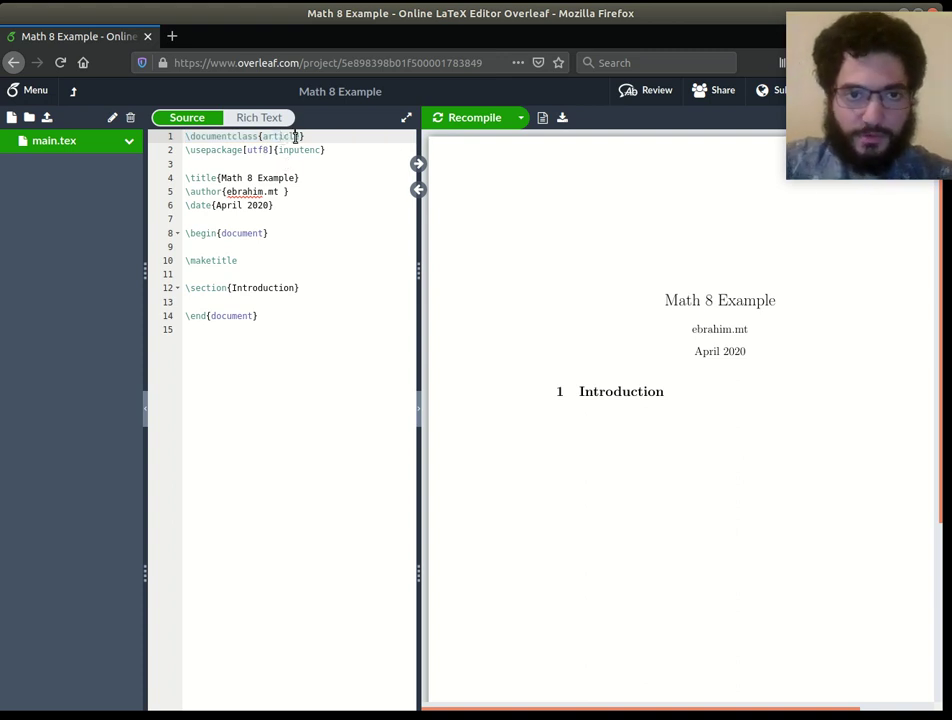
pyautogui.doubleClick(296, 136)
pyautogui.click(326, 146)
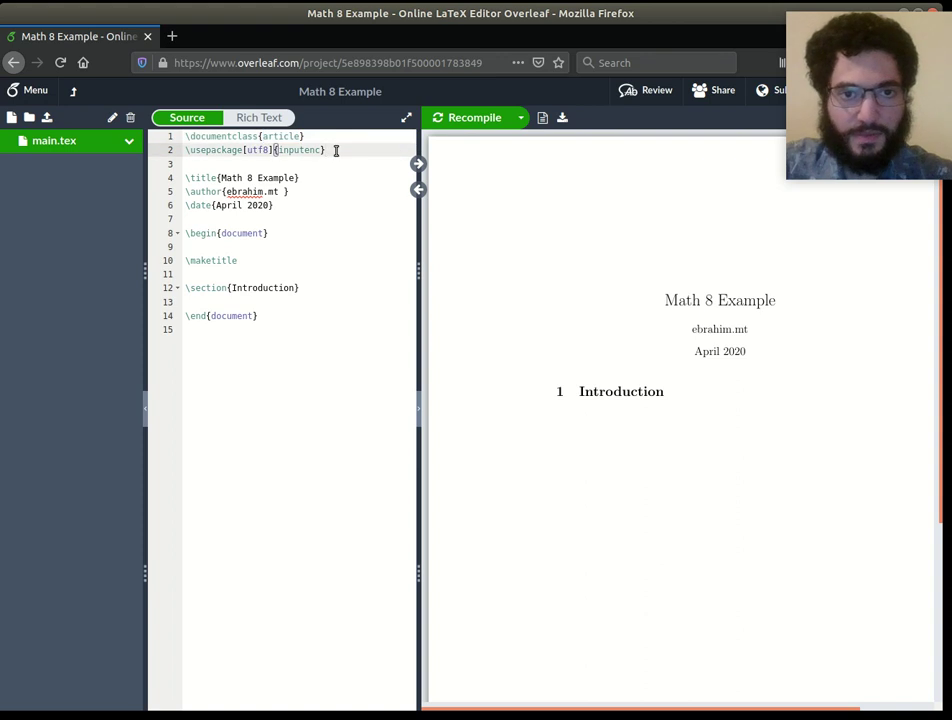
pyautogui.moveTo(336, 150); pyautogui.dragTo(186, 150)
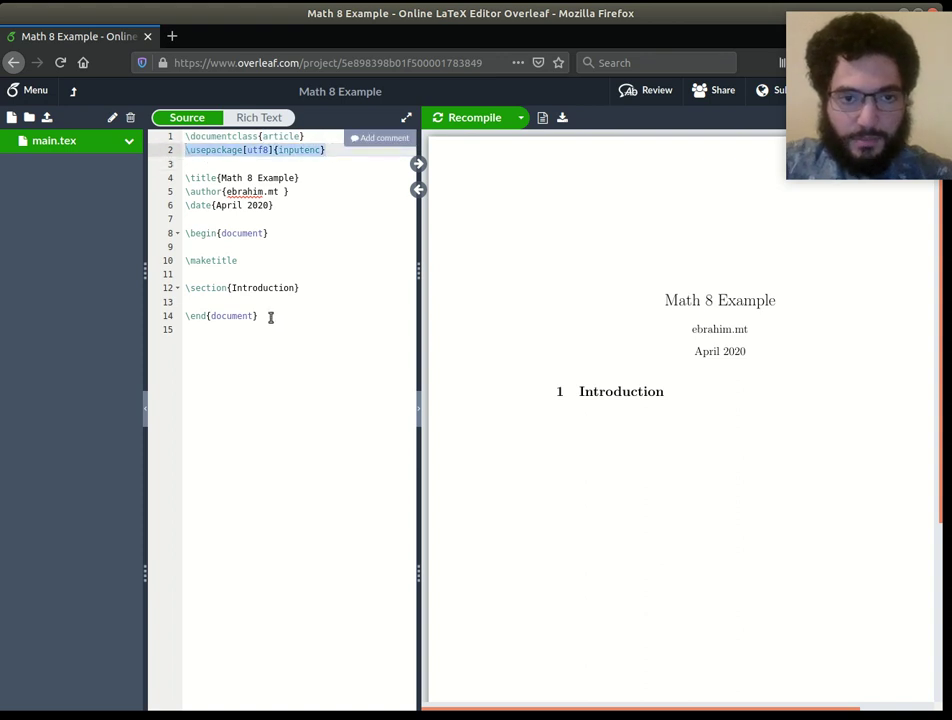
# Examine the begin and end document lines and the \maketitle and \section commands between them.
pyautogui.moveTo(270, 317); pyautogui.dragTo(187, 316)
pyautogui.click(235, 191)
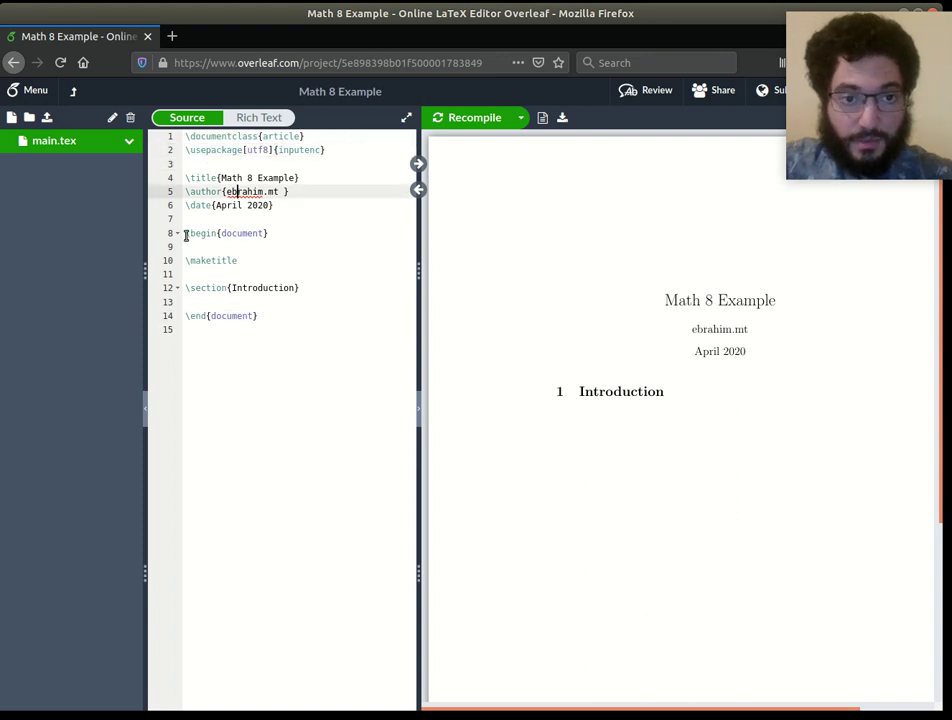
pyautogui.moveTo(186, 235); pyautogui.dragTo(268, 232)
pyautogui.moveTo(272, 319); pyautogui.dragTo(187, 316)
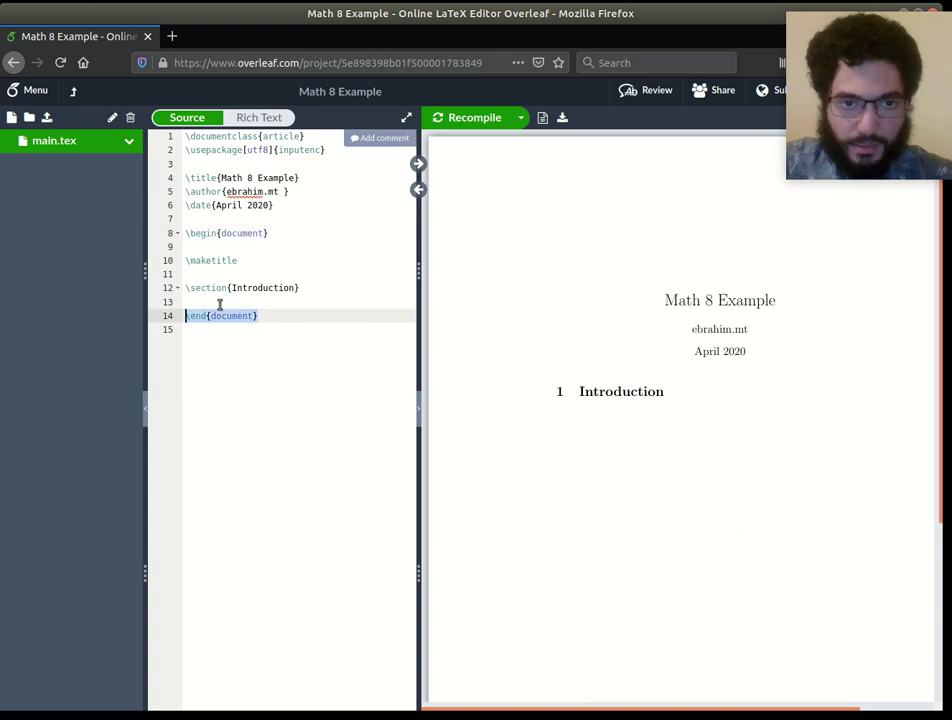
pyautogui.click(302, 288)
pyautogui.hotkey('shift', 'Up')
pyautogui.hotkey('shift', 'Up')
pyautogui.hotkey('shift', 'Home')
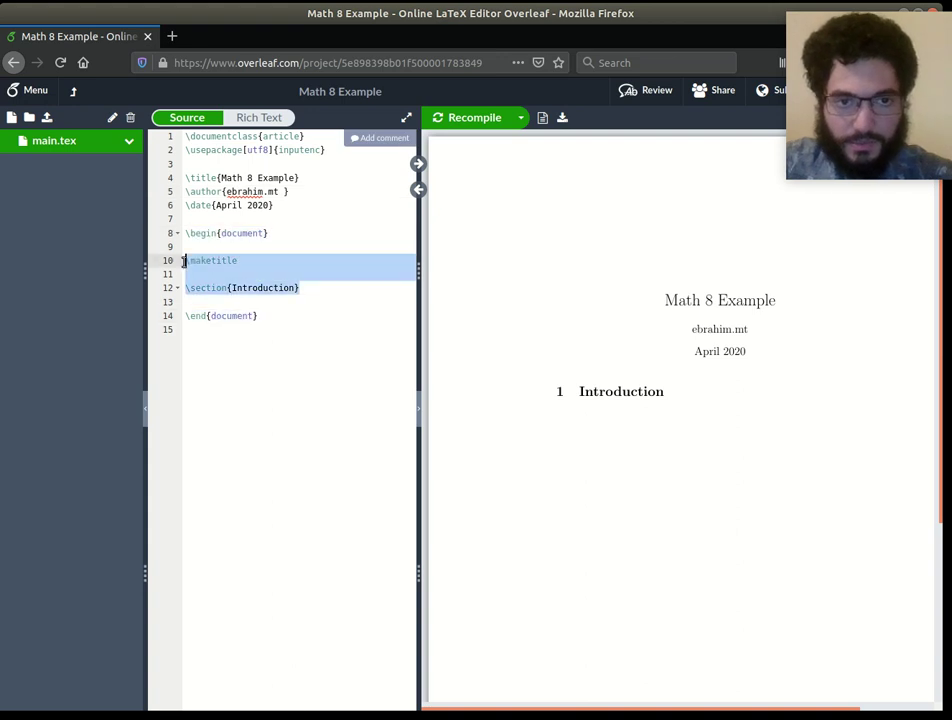
pyautogui.click(309, 293)
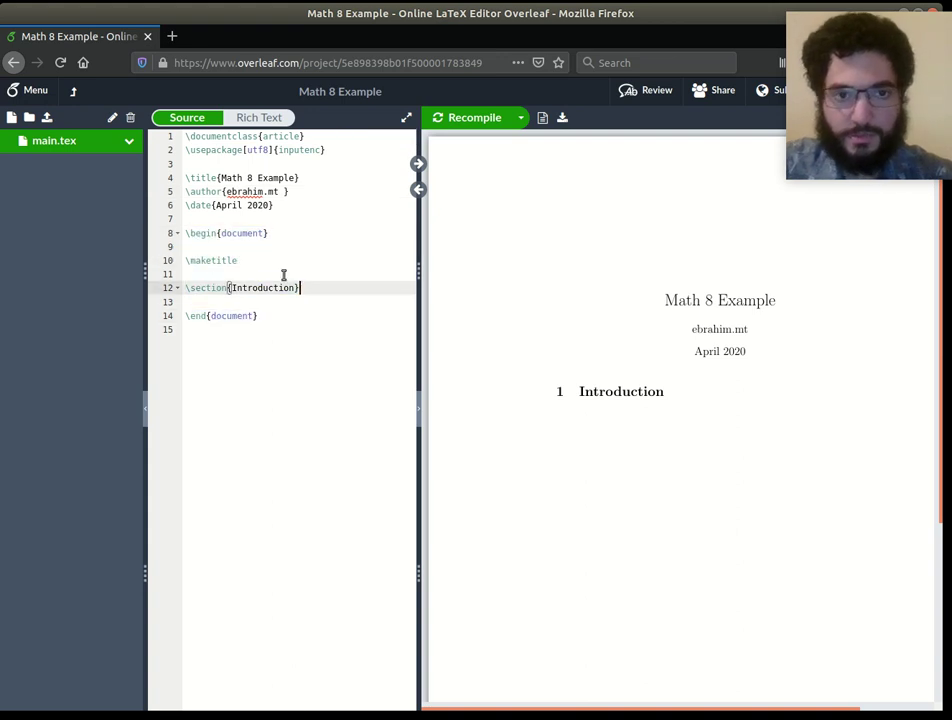
pyautogui.moveTo(246, 263); pyautogui.dragTo(176, 262)
pyautogui.click(227, 260)
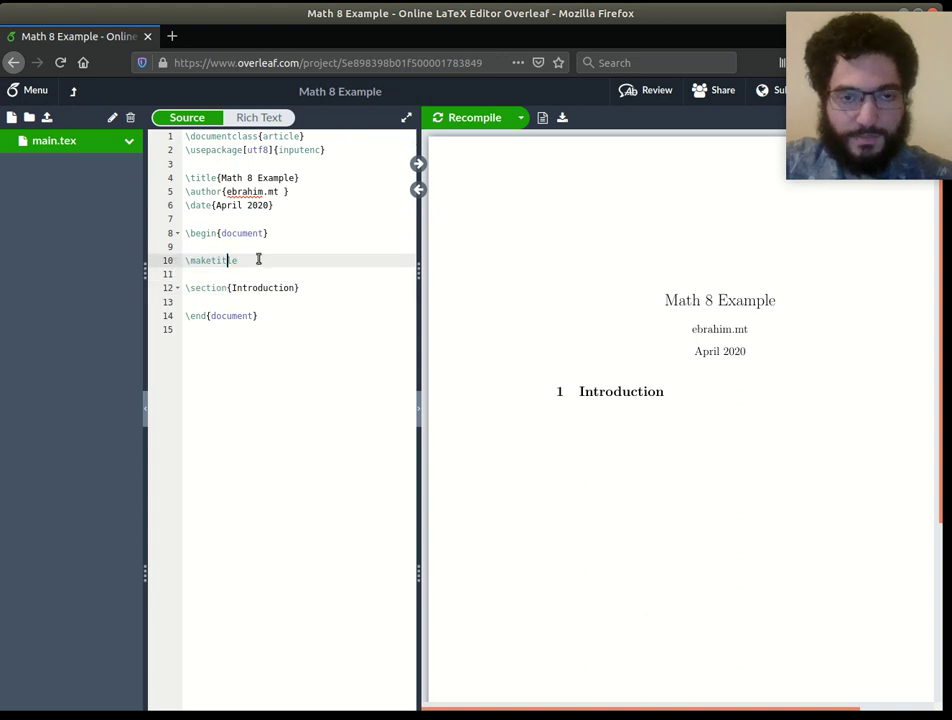
# Change the document title to "Homework 2" and replace the author entry with the author's full name.
pyautogui.moveTo(221, 178); pyautogui.dragTo(281, 178)
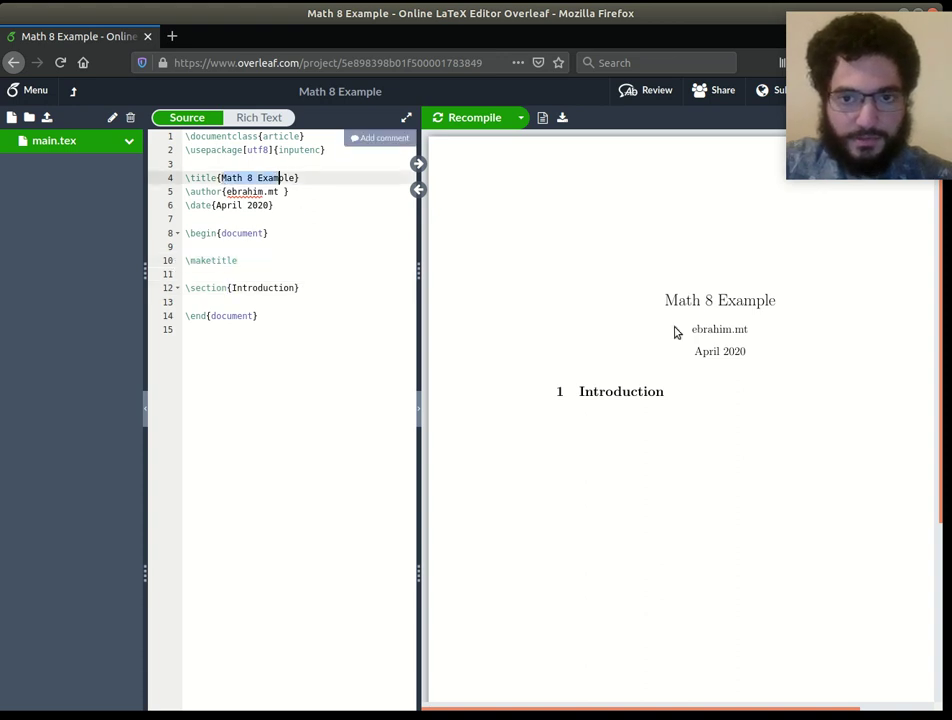
pyautogui.click(224, 178)
pyautogui.moveTo(222, 178); pyautogui.dragTo(298, 178)
pyautogui.write('Ho')
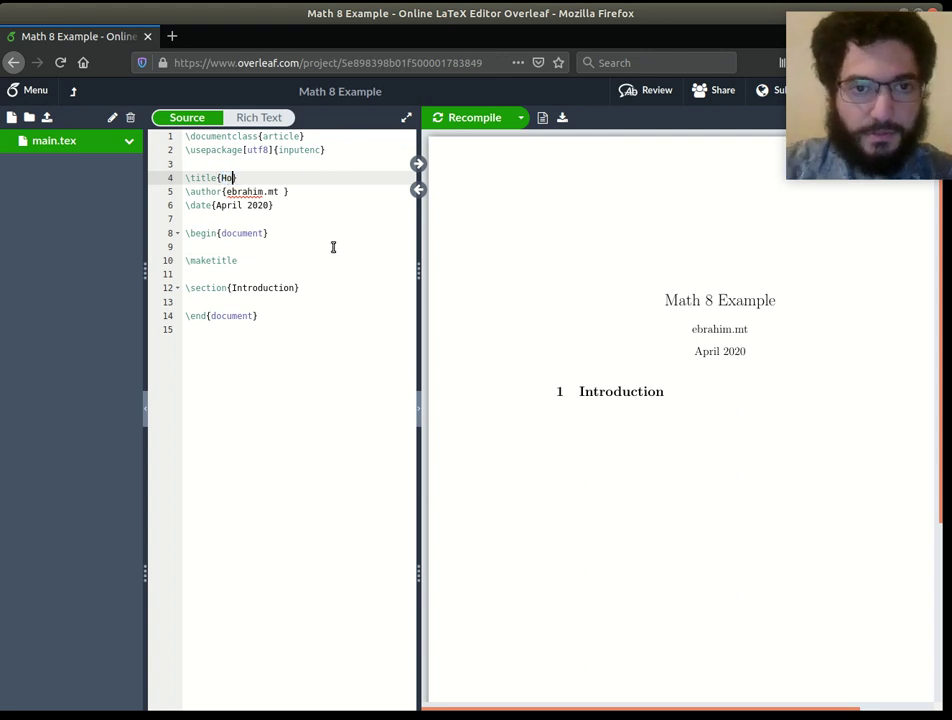
pyautogui.write('mework 2')
pyautogui.moveTo(278, 191); pyautogui.dragTo(232, 190)
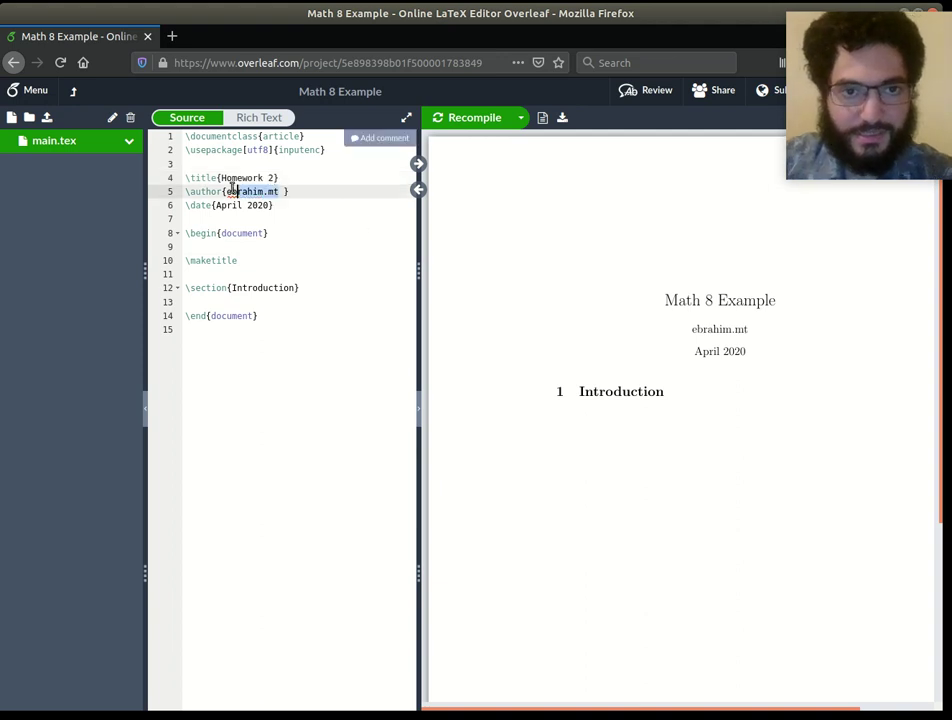
pyautogui.write('Ebrahim Ebrahim')
# Replace the document date with \today, recompile the PDF and check the date under the title.
pyautogui.click(353, 204)
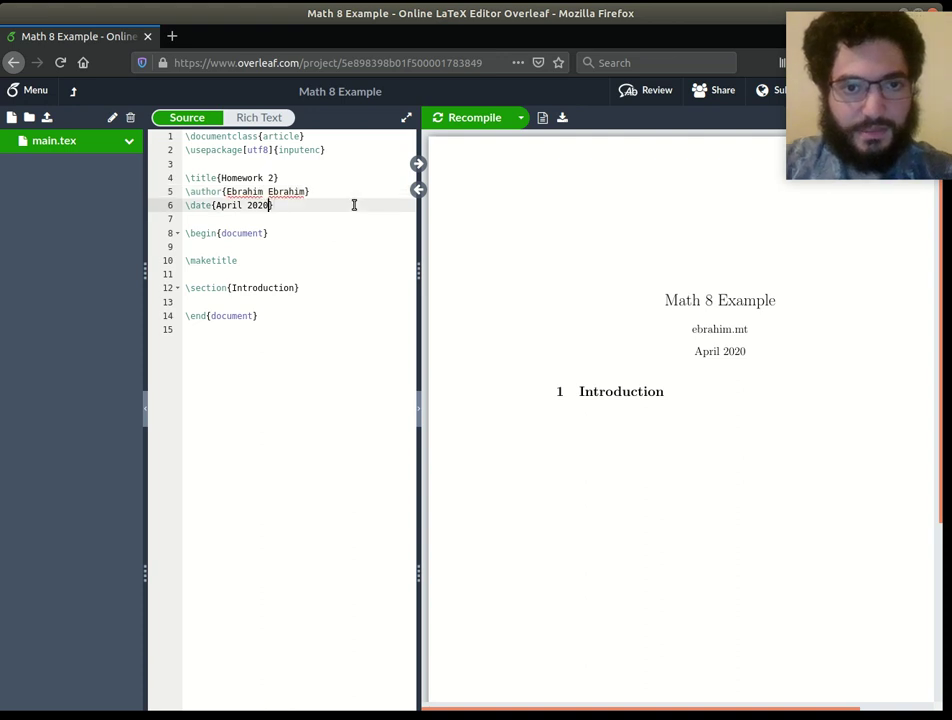
pyautogui.hotkey('ctrl', 'shift', 'Left')
pyautogui.hotkey('ctrl', 'shift', 'Left')
pyautogui.hotkey('ctrl', 'shift', 'Left')
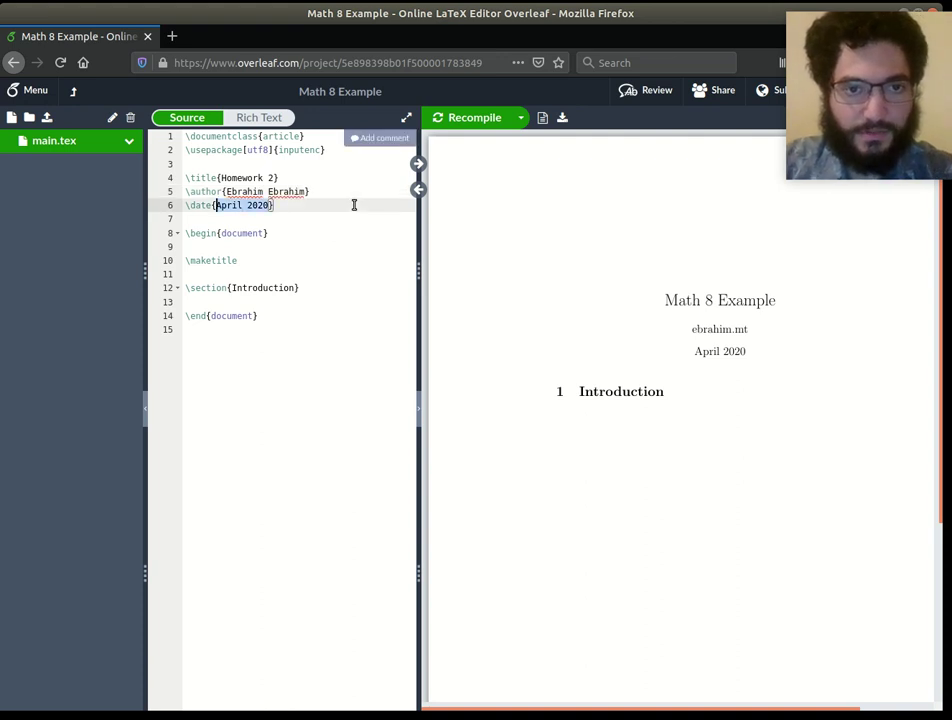
pyautogui.write('oday')
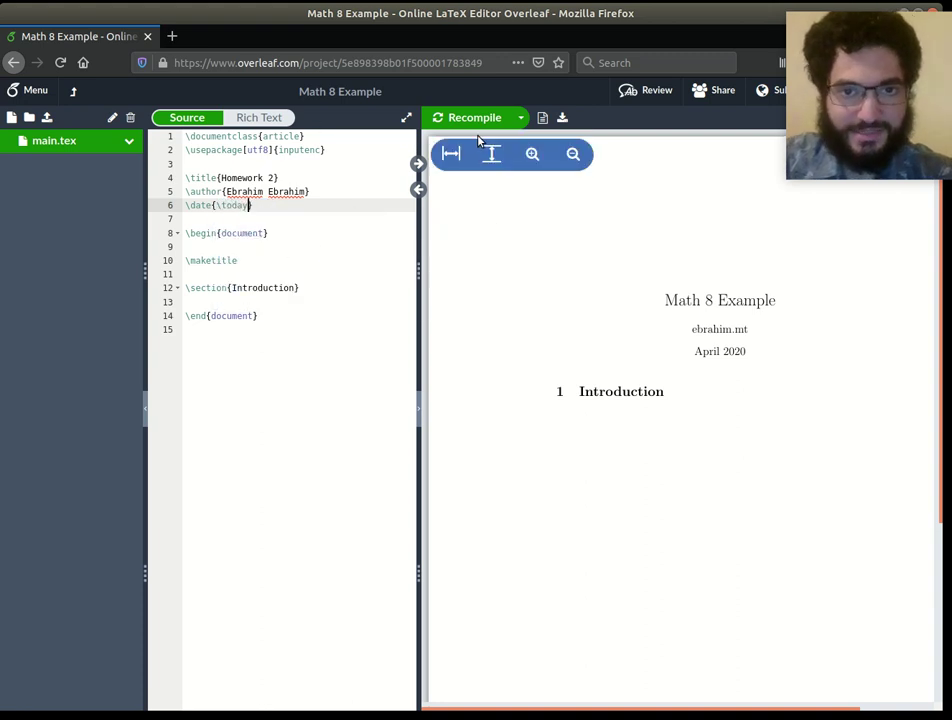
pyautogui.click(452, 117)
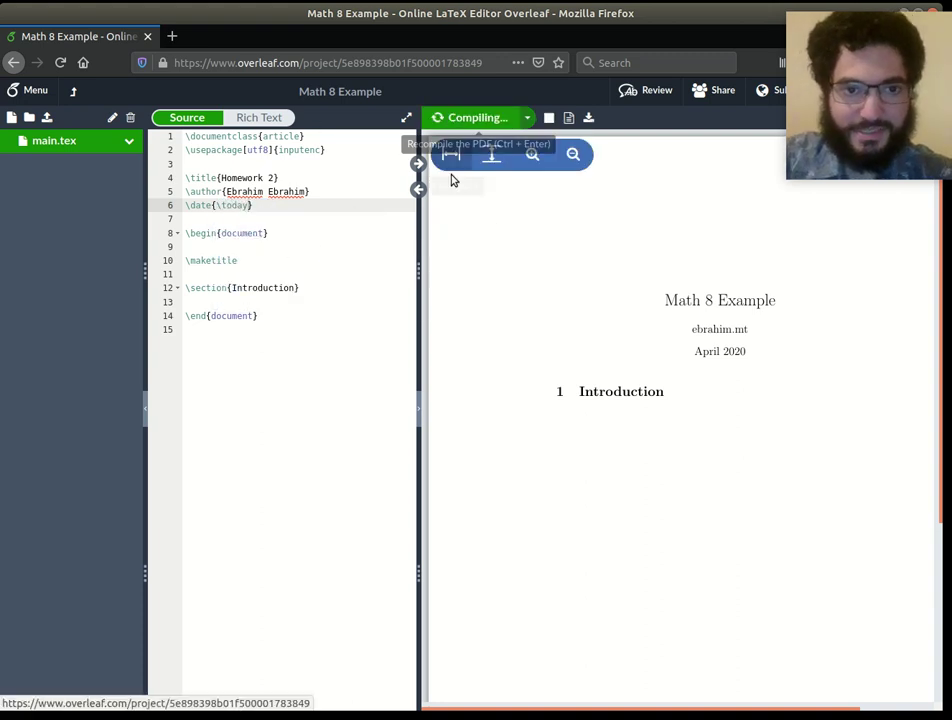
pyautogui.moveTo(703, 352); pyautogui.dragTo(759, 355)
pyautogui.click(695, 351)
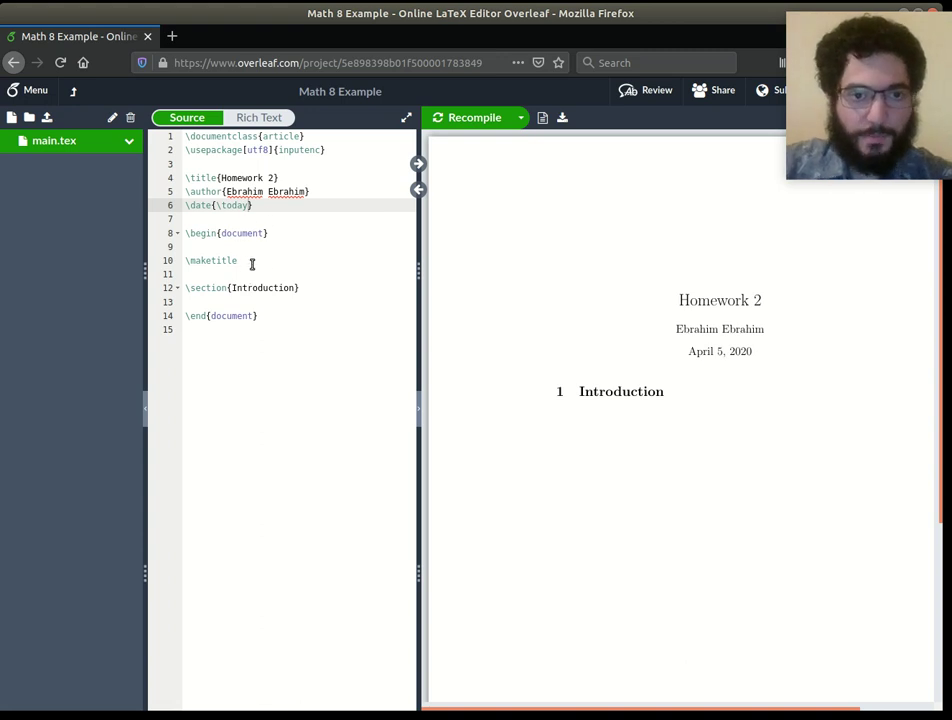
# Delete the \maketitle command from the document body and recompile the PDF.
pyautogui.moveTo(240, 262); pyautogui.dragTo(158, 260)
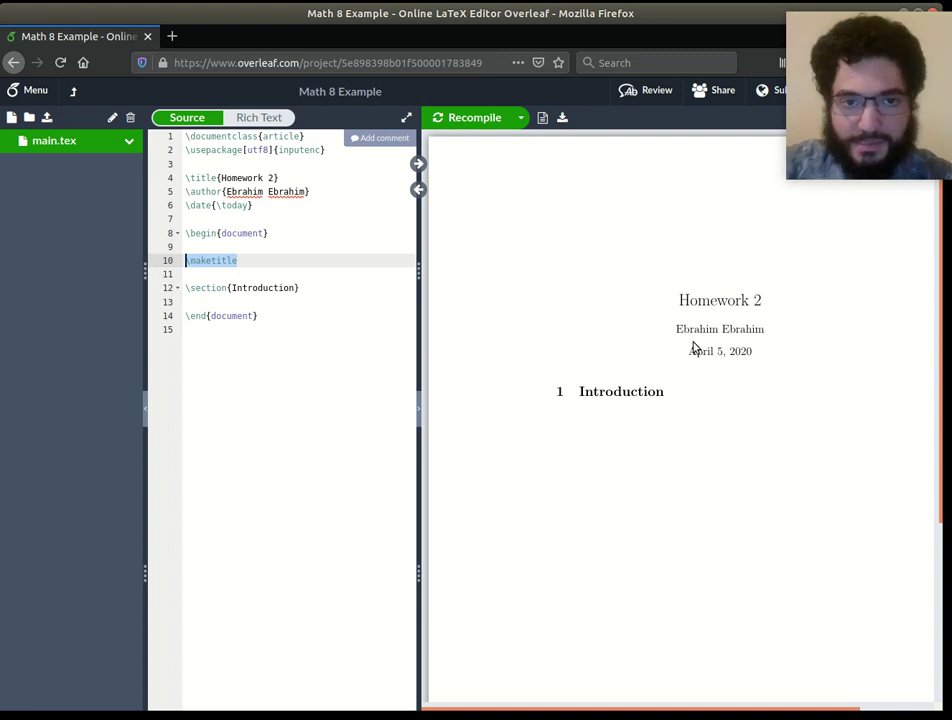
pyautogui.press('BackSpace')
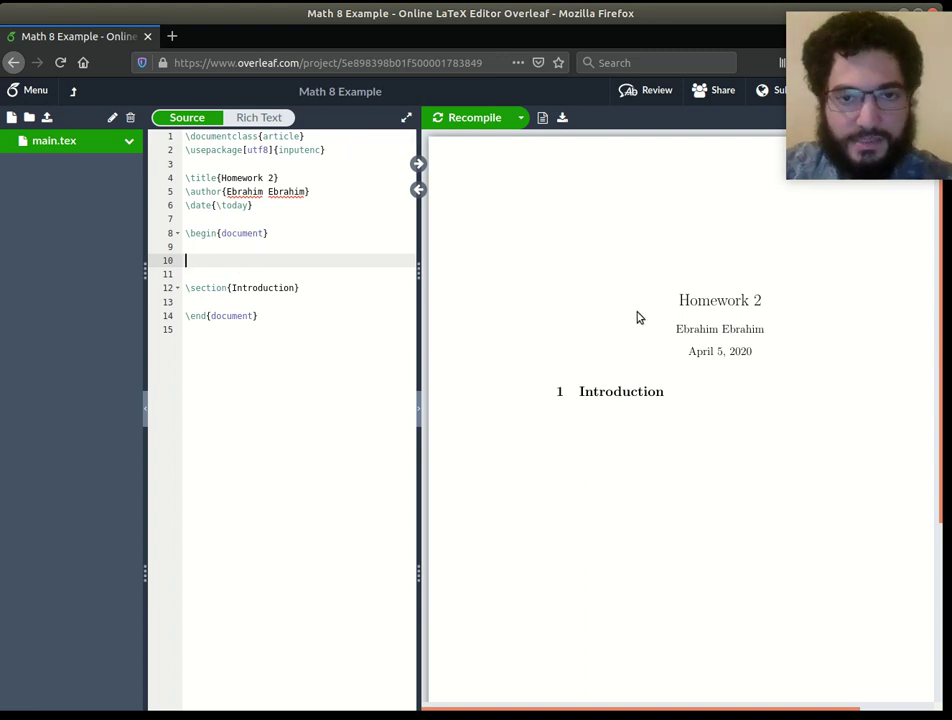
pyautogui.click(468, 117)
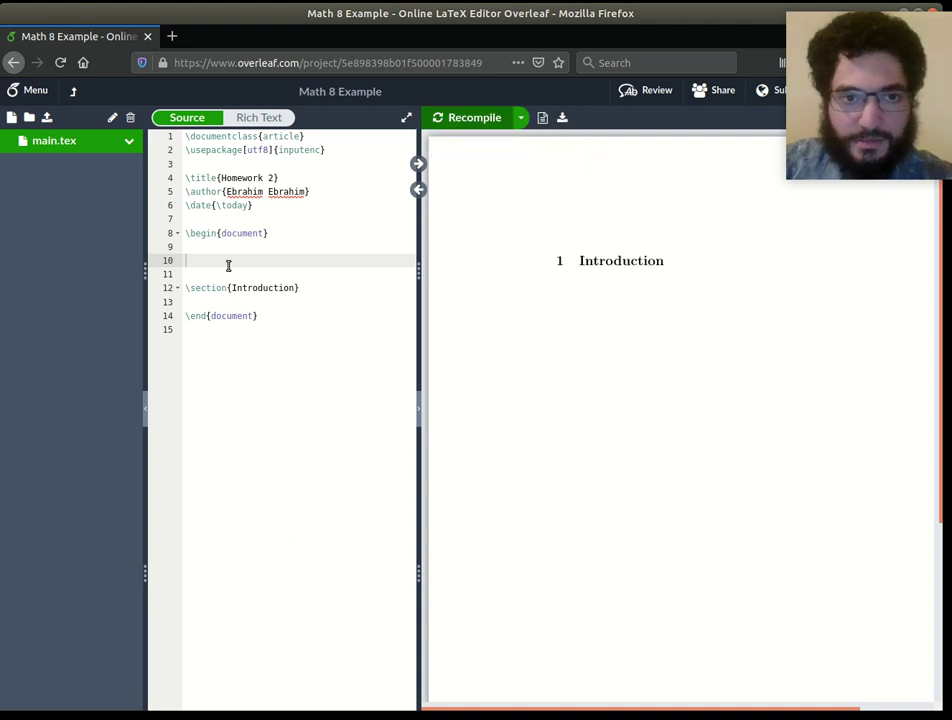
pyautogui.moveTo(262, 206); pyautogui.dragTo(171, 176)
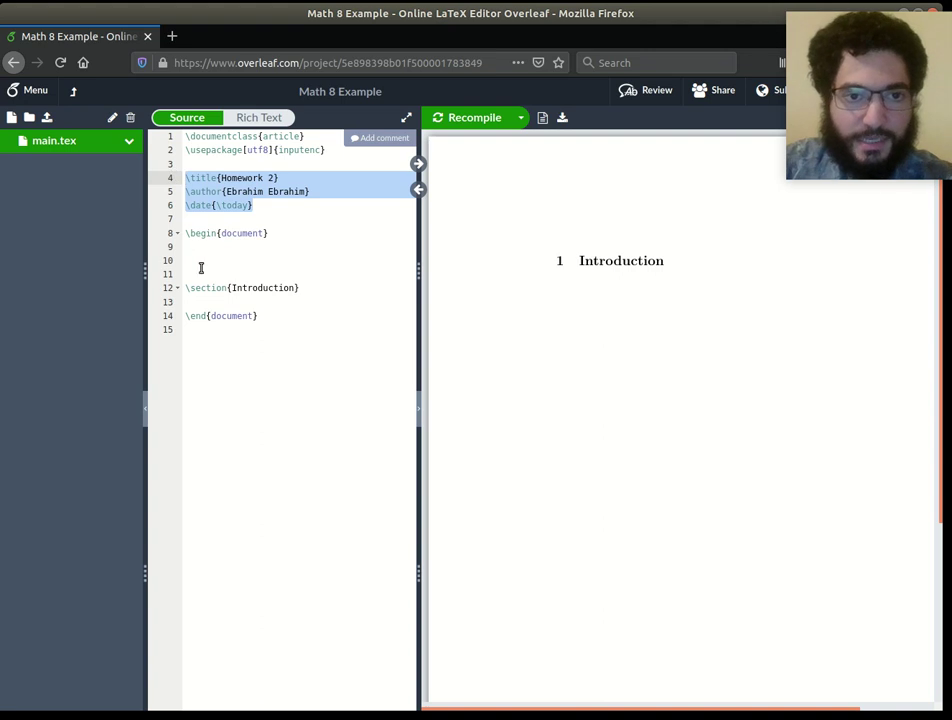
pyautogui.click(303, 266)
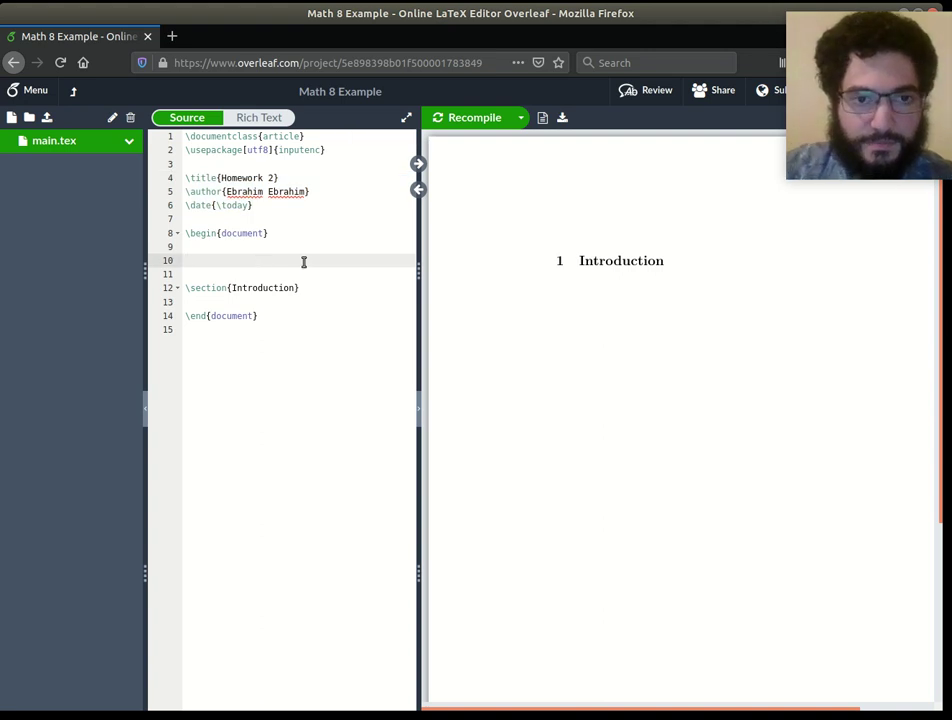
# Delete the \section{Introduction} line from the document body and tidy the blank lines there for new content.
pyautogui.click(317, 287)
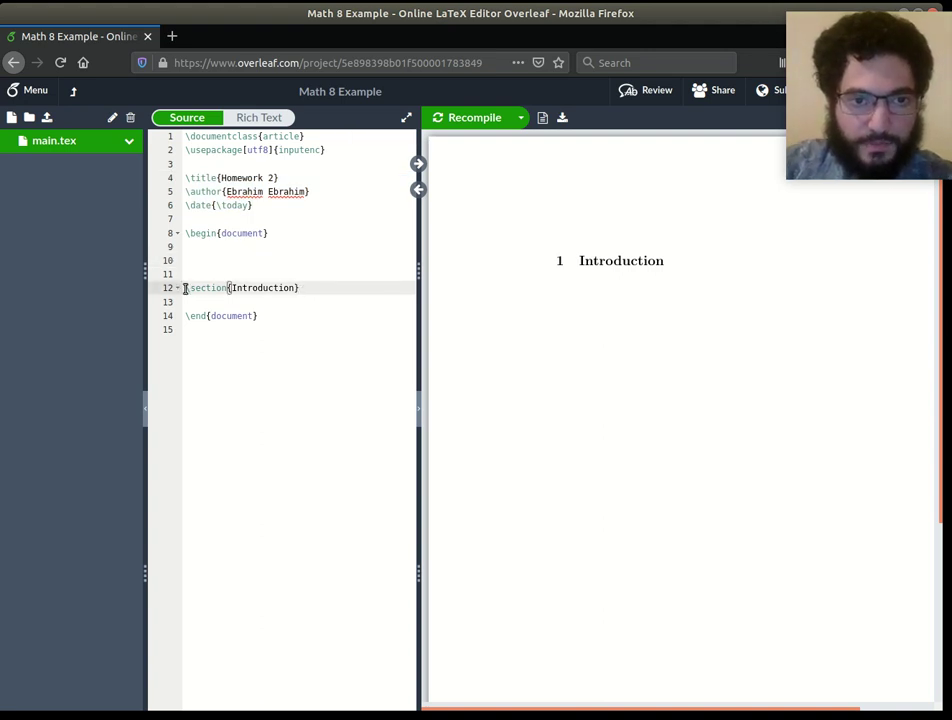
pyautogui.moveTo(304, 287); pyautogui.dragTo(176, 287)
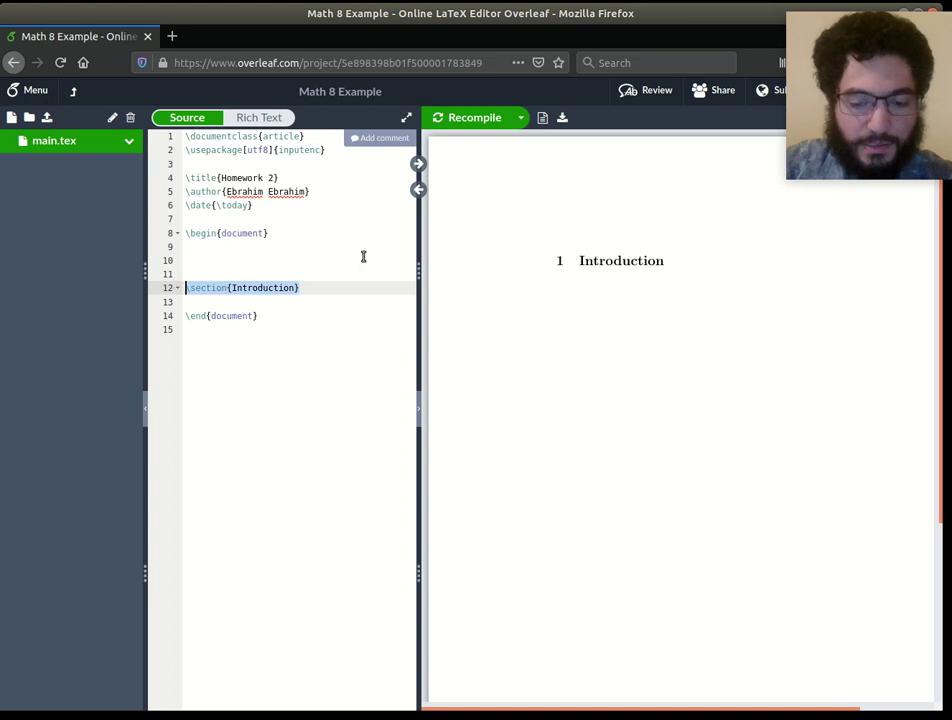
pyautogui.press('BackSpace')
pyautogui.press('BackSpace')
pyautogui.press('BackSpace')
pyautogui.press('BackSpace')
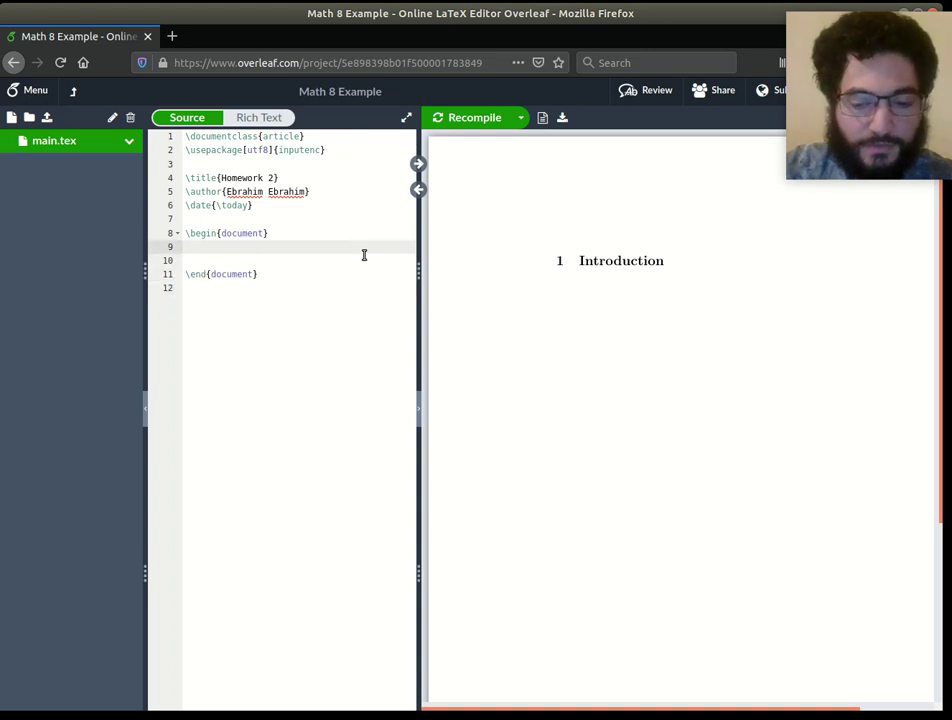
pyautogui.press('Return')
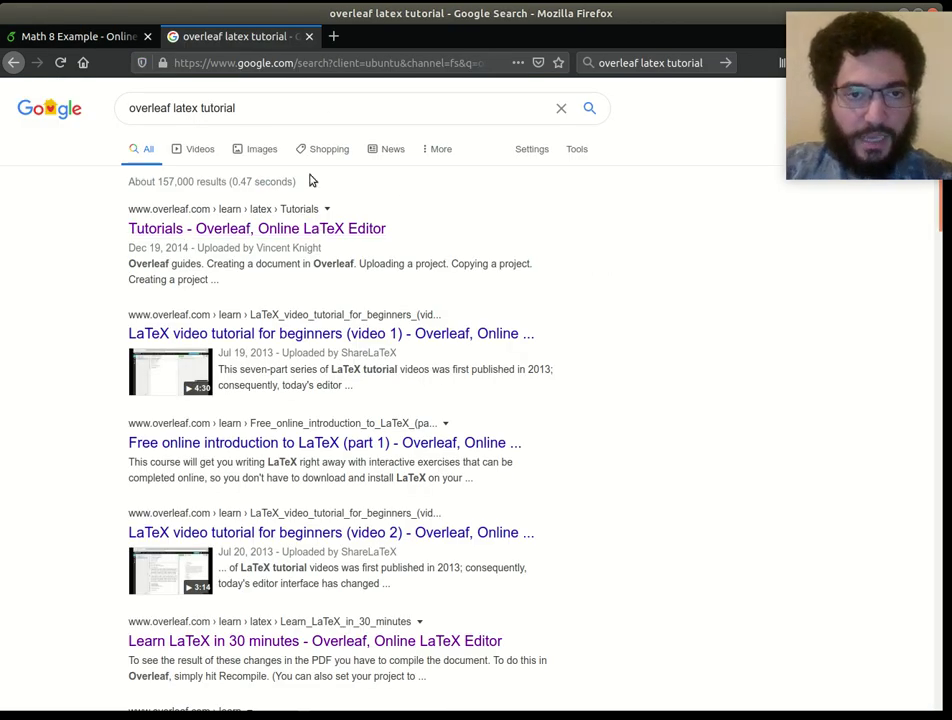
# Open the Overleaf Tutorials page from the search results and look through its getting-started sections and recommended tutorials.
pyautogui.tripleClick(257, 108)
pyautogui.click(775, 332)
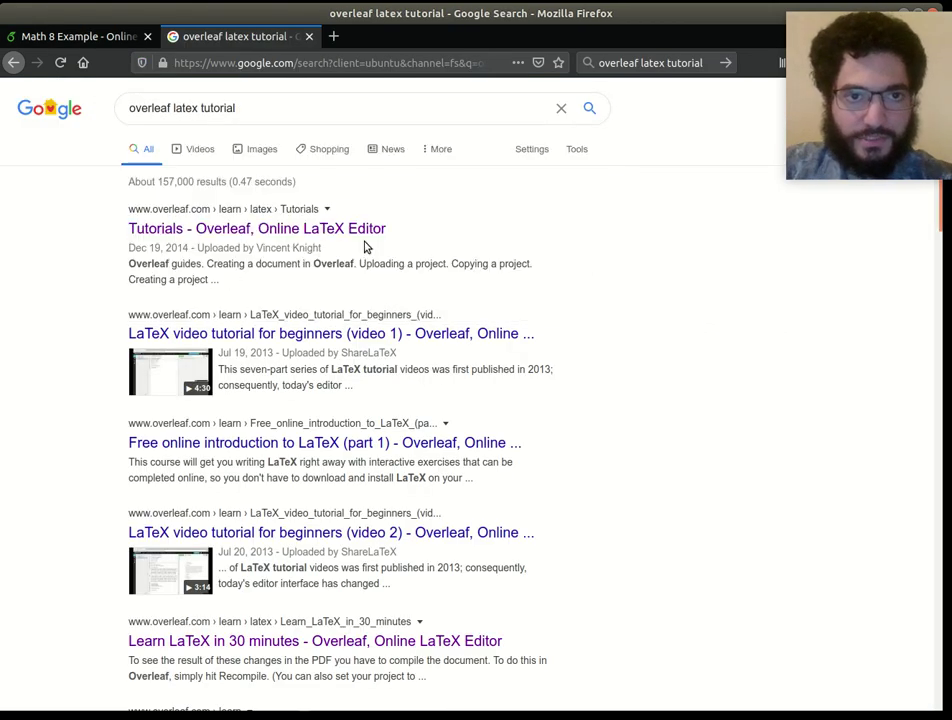
pyautogui.click(319, 236)
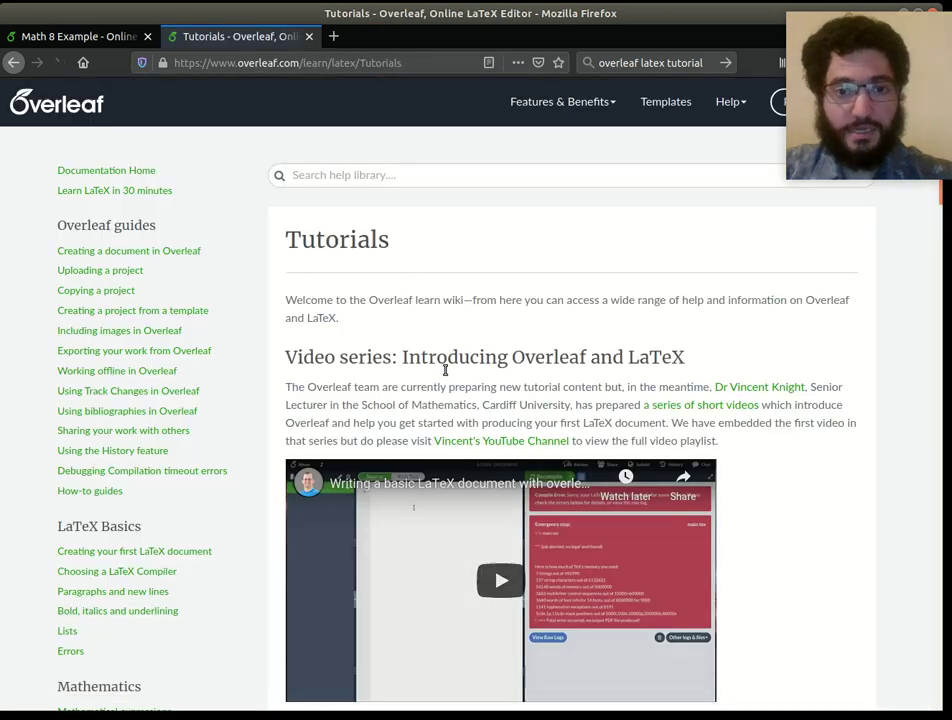
pyautogui.scroll(-3, 529, 340)
pyautogui.scroll(-6, 525, 260)
pyautogui.scroll(3, 512, 351)
pyautogui.scroll(3, 500, 320)
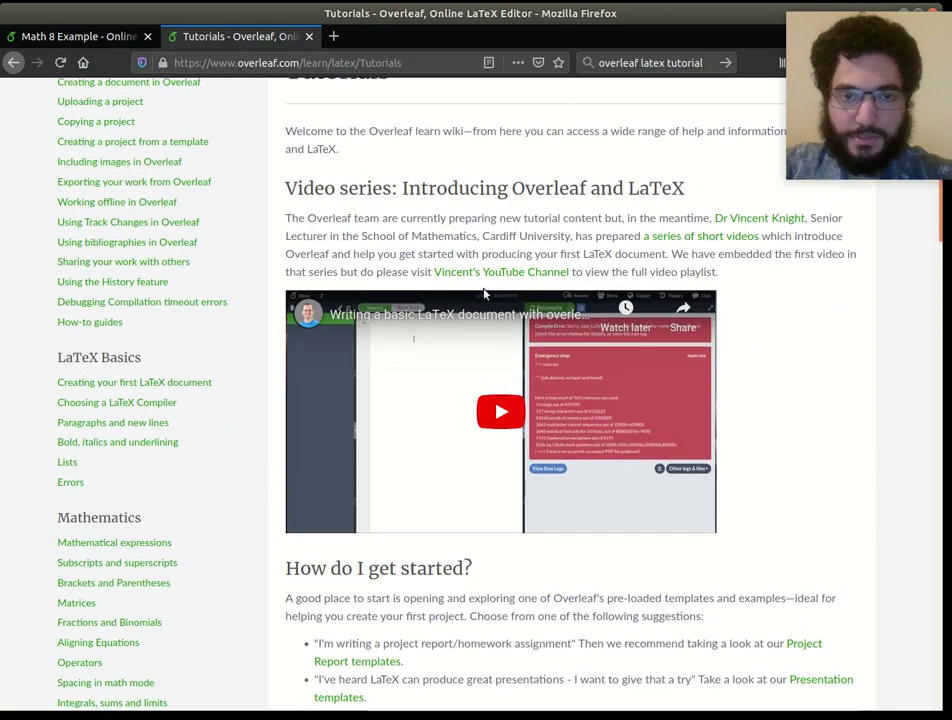
pyautogui.scroll(-4, 485, 300)
pyautogui.scroll(-1, 420, 438)
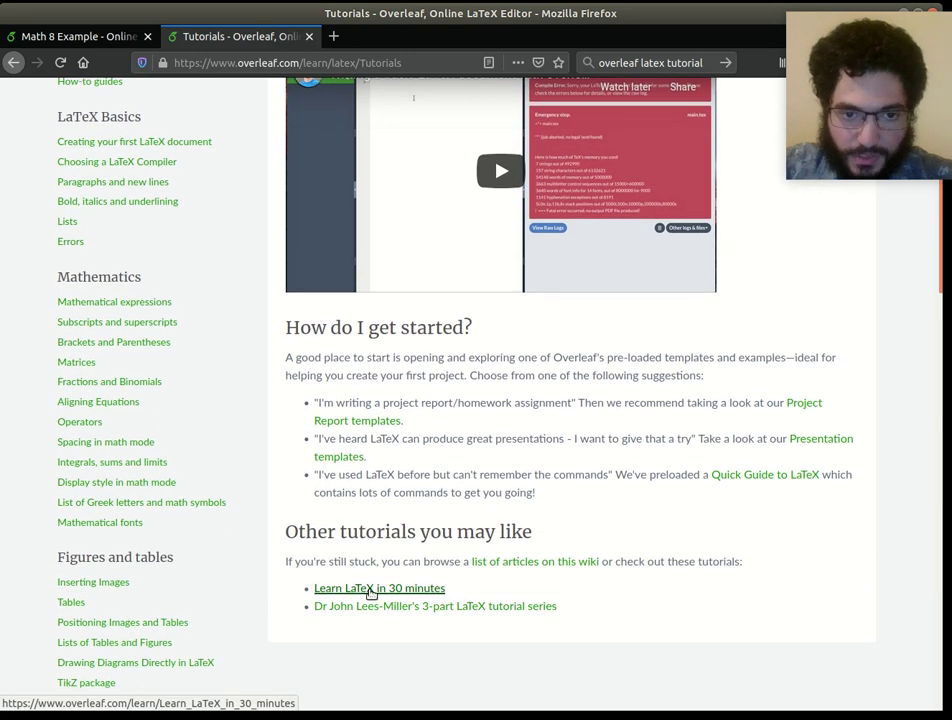
# Open the "Learn LaTeX in 30 minutes" guide, skim it down to the Adding images section and return to the Math 8 Example project.
pyautogui.click(367, 588)
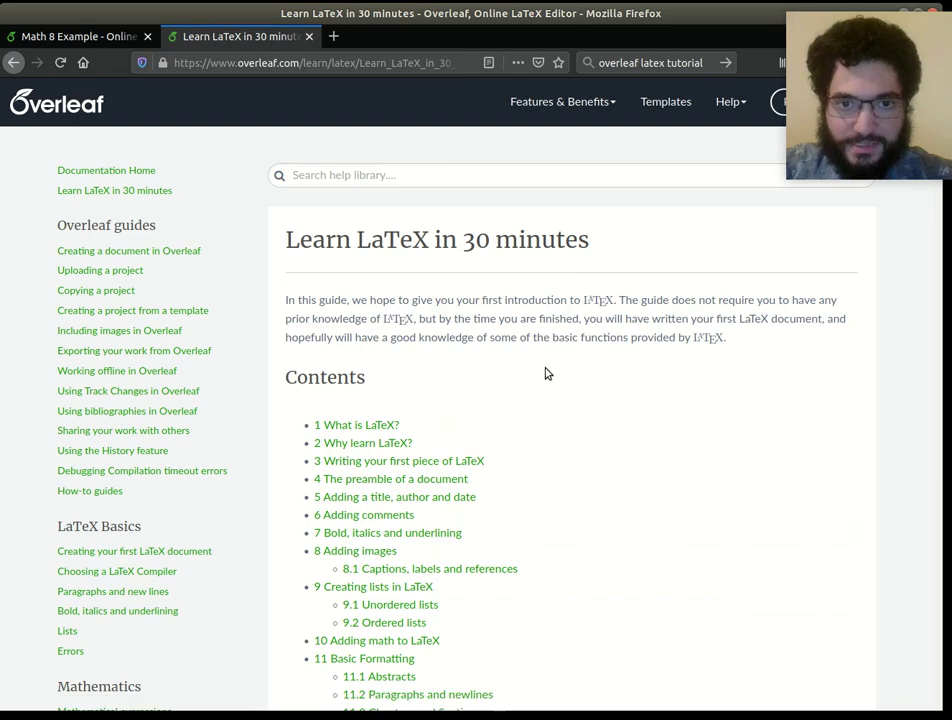
pyautogui.scroll(-4, 483, 300)
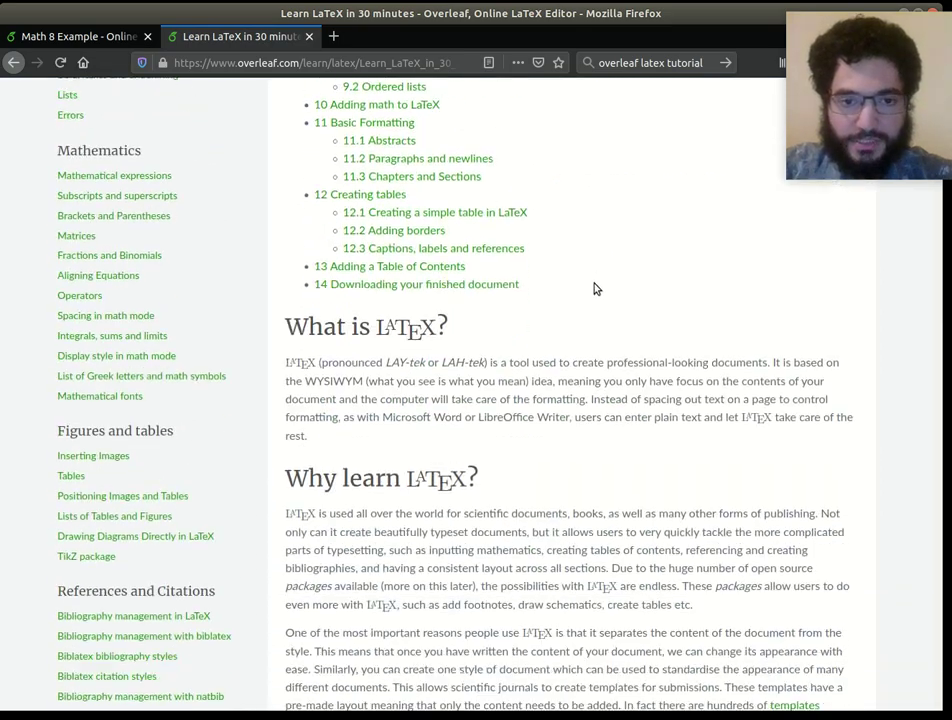
pyautogui.scroll(-20, 595, 283)
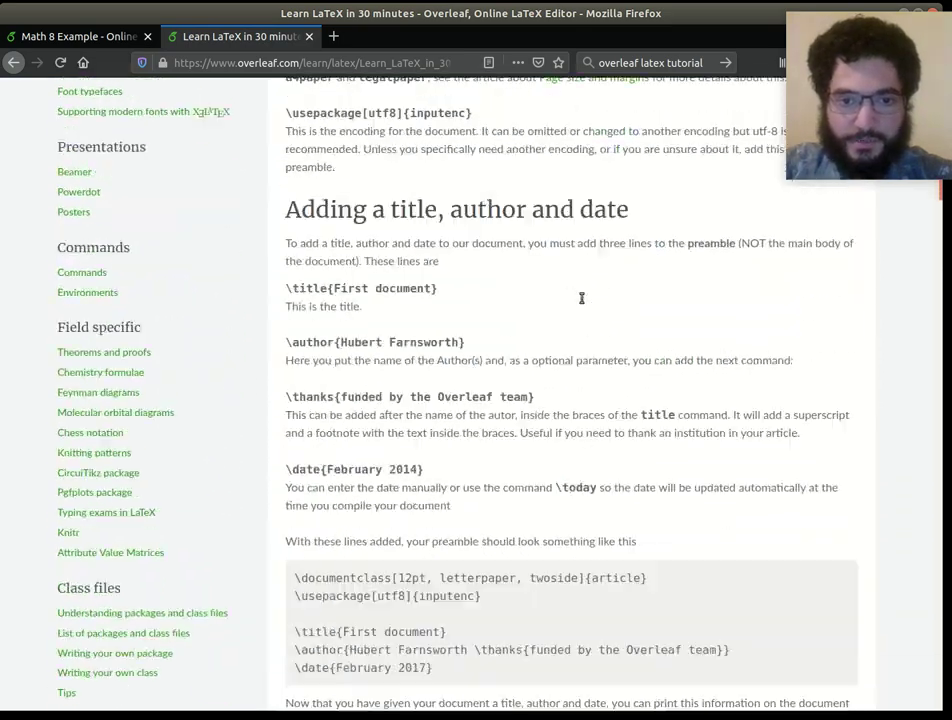
pyautogui.scroll(-20, 581, 298)
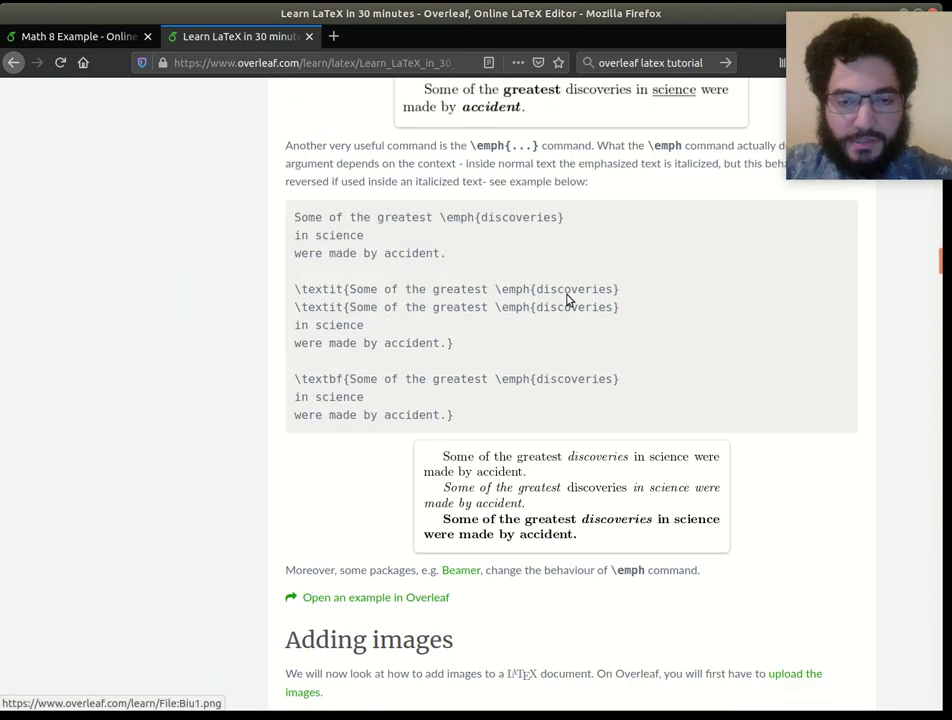
pyautogui.scroll(-6, 563, 305)
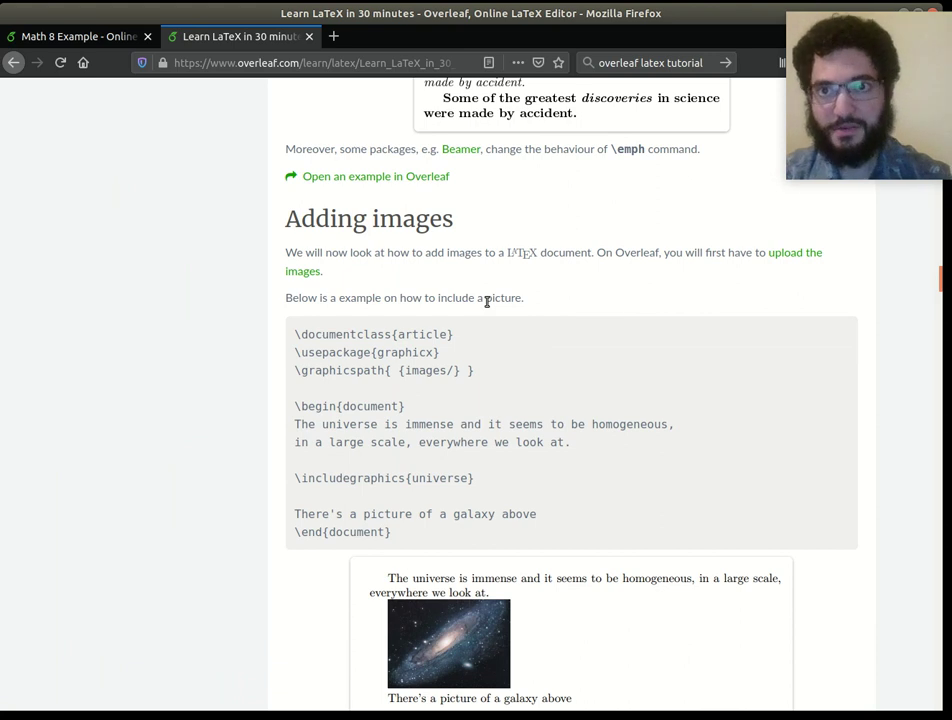
pyautogui.click(309, 36)
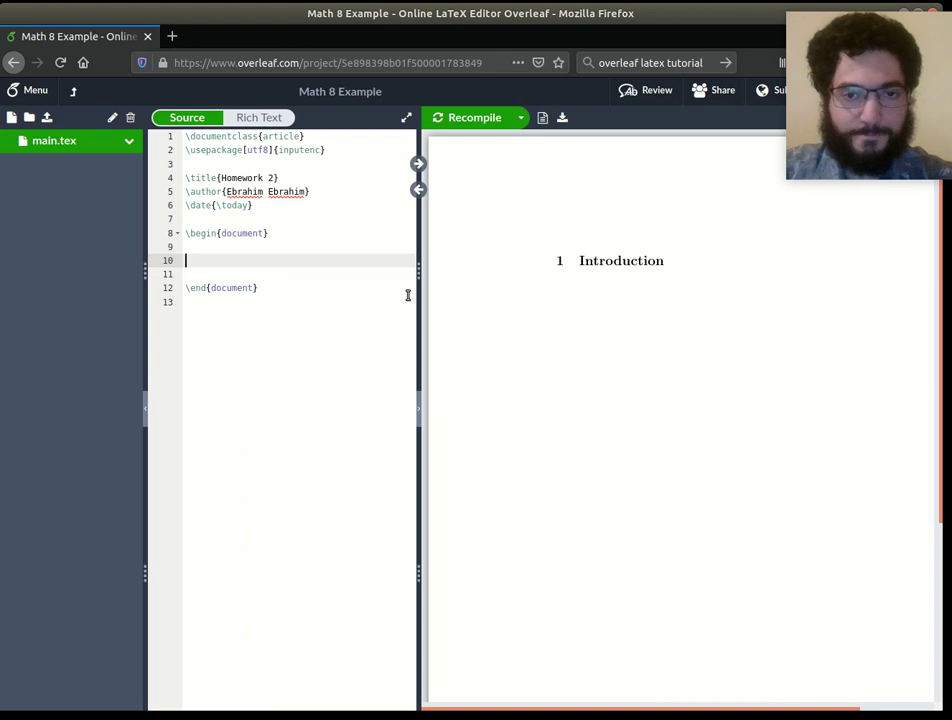
# Write "stuff" in the document body, recompile the PDF and compare the source text with the output.
pyautogui.write('\\se')
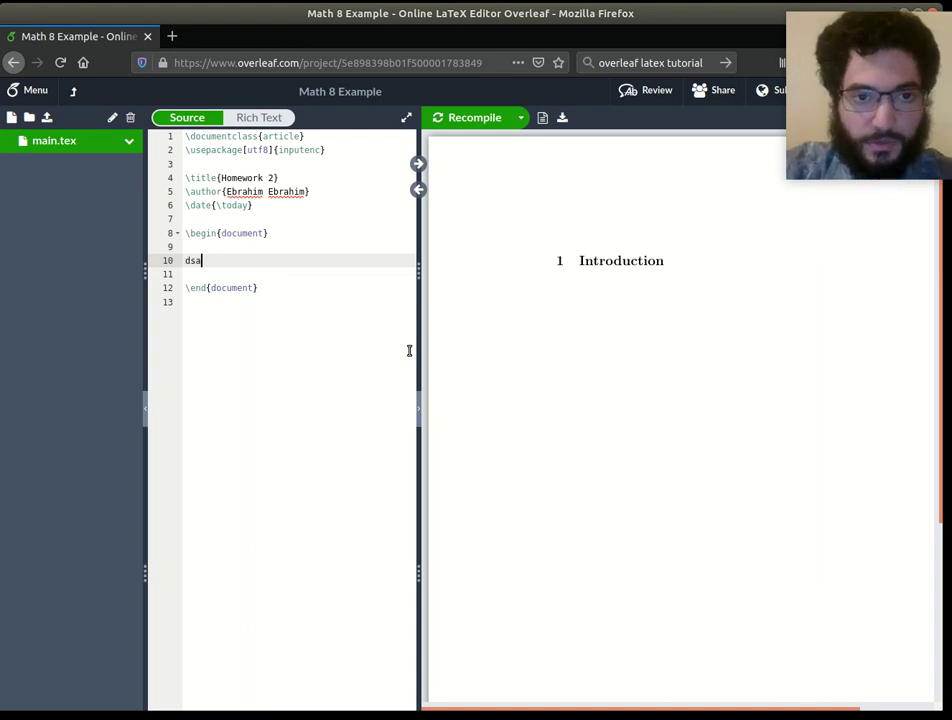
pyautogui.press('BackSpace')
pyautogui.press('BackSpace')
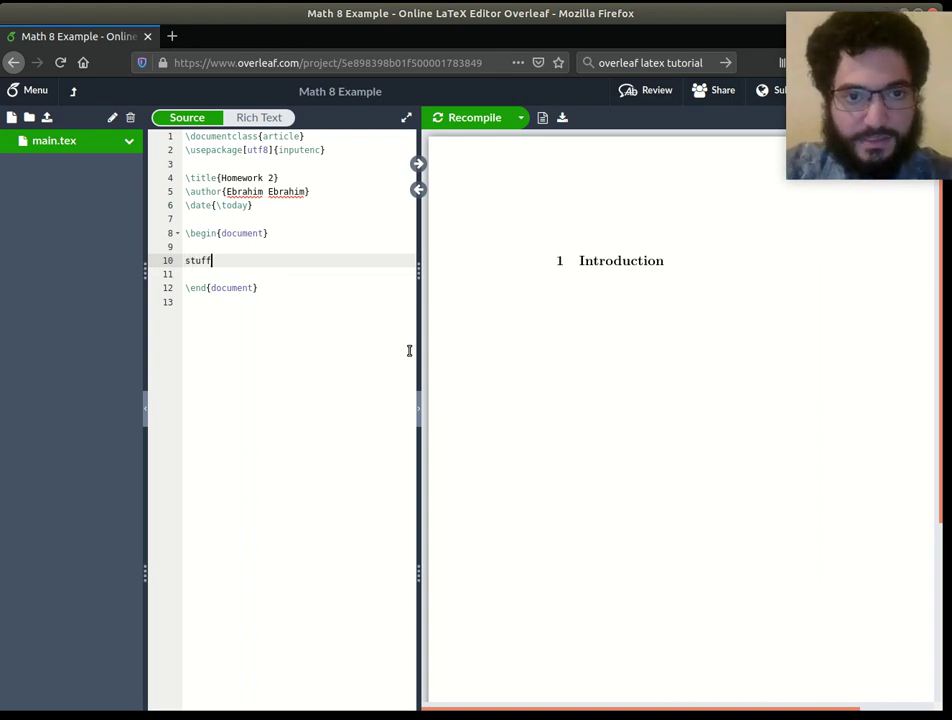
pyautogui.click(495, 121)
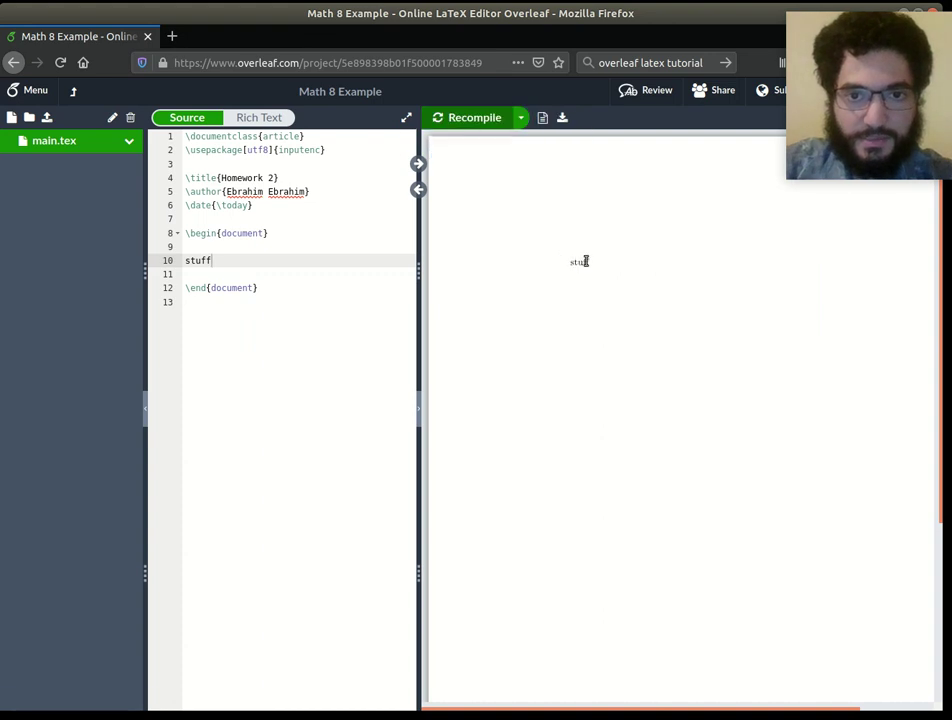
pyautogui.moveTo(230, 259); pyautogui.dragTo(140, 260)
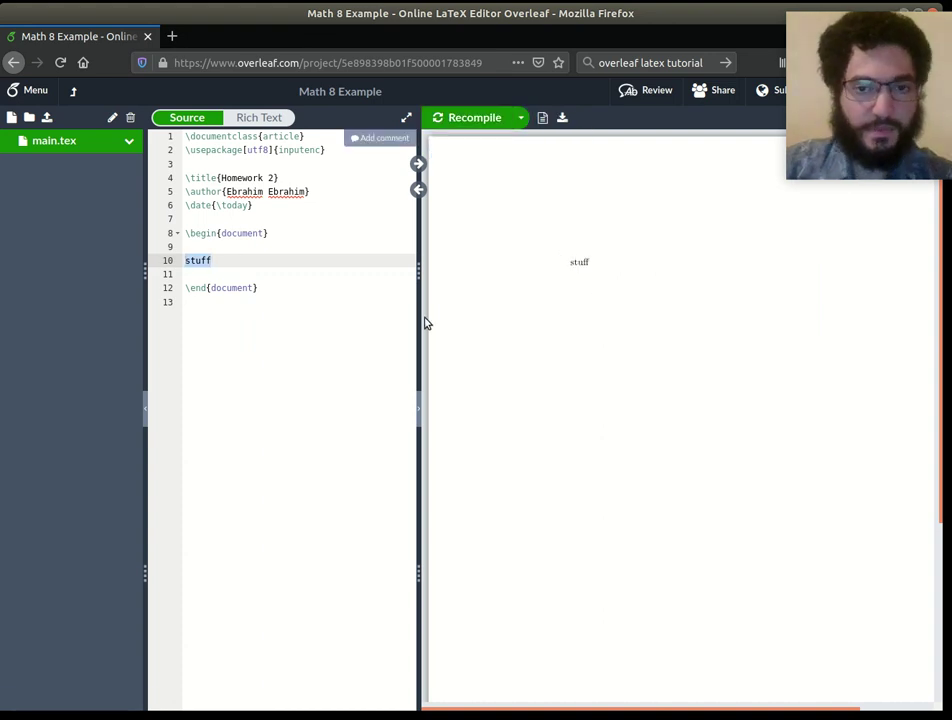
pyautogui.press('End')
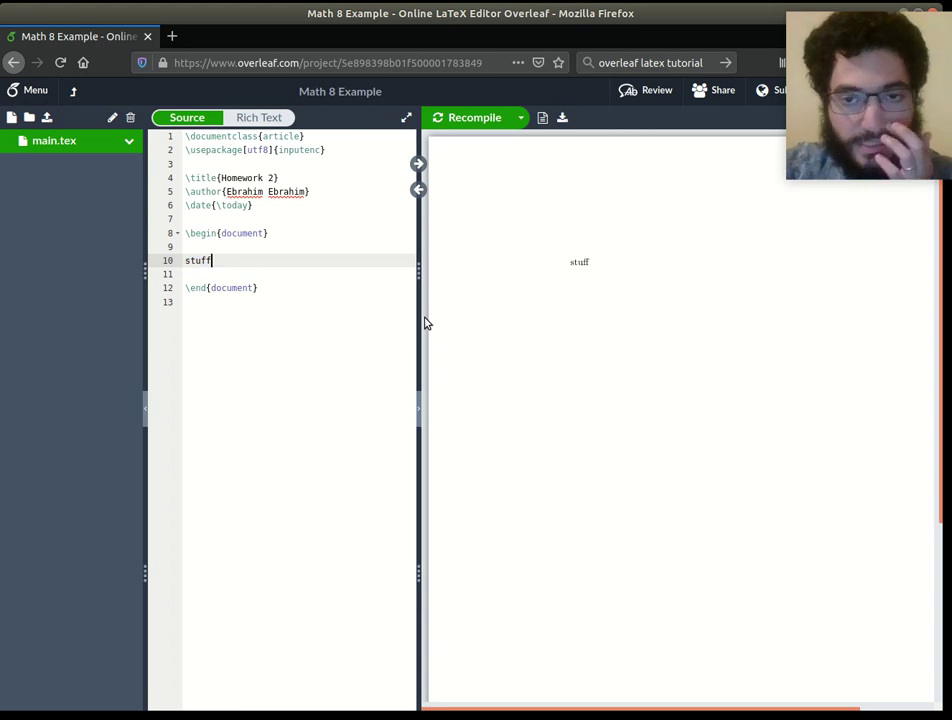
# Replace "stuff" in the document body with "This some sentence.".
pyautogui.press('BackSpace')
pyautogui.press('BackSpace')
pyautogui.press('BackSpace')
pyautogui.press('BackSpace')
pyautogui.write('This some')
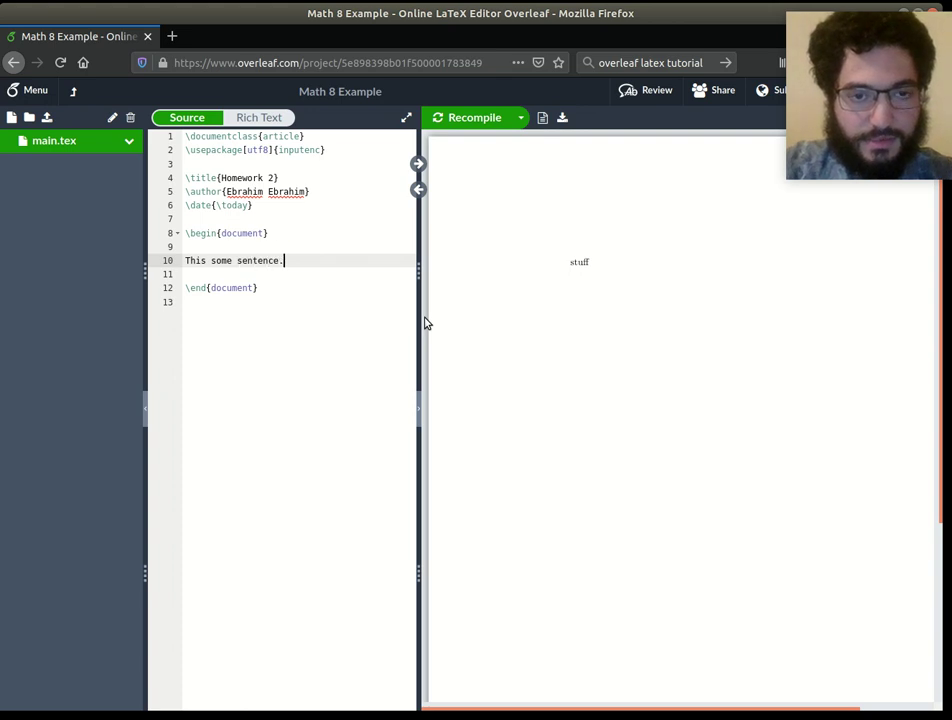
pyautogui.write(' sentence.')
# Add "Here is a lot of space." on the line directly below with several spaces between its words, and recompile the PDF.
pyautogui.press('Return')
pyautogui.write('Her')
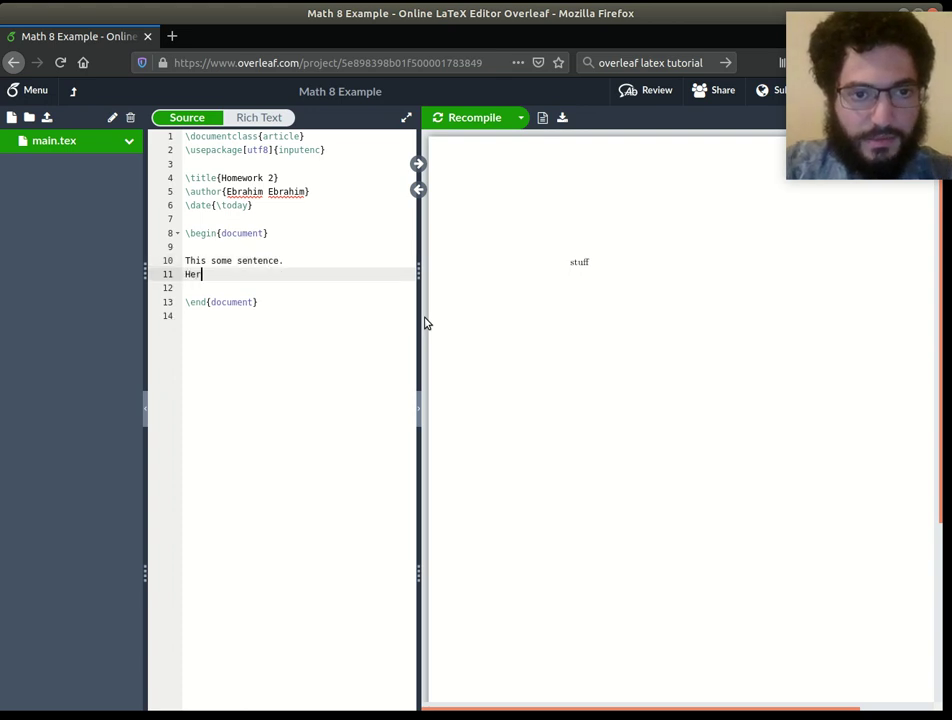
pyautogui.press('BackSpace')
pyautogui.press('Return')
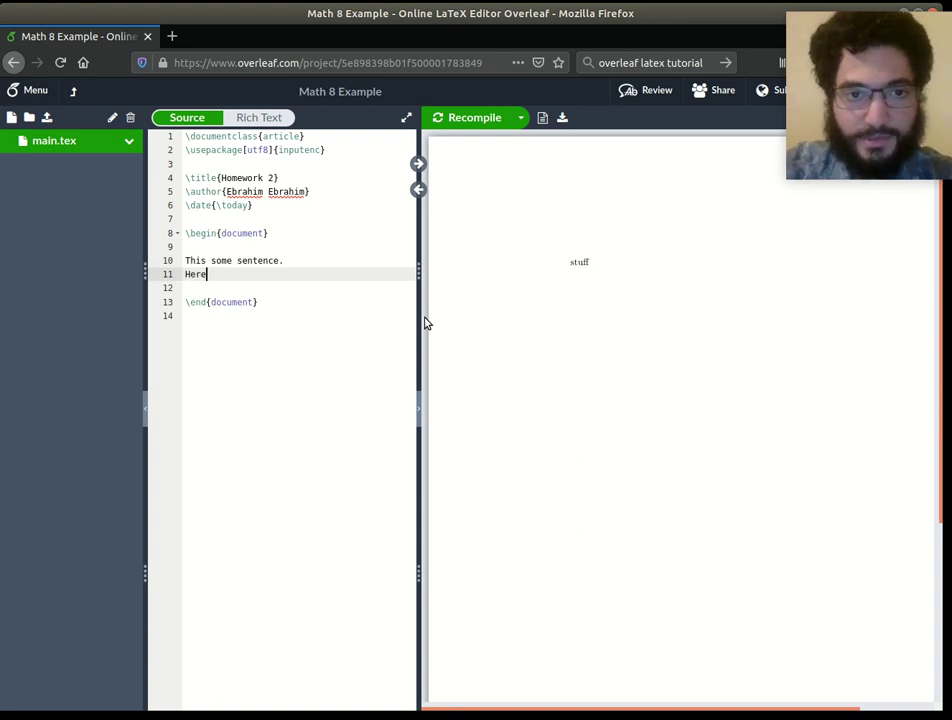
pyautogui.write('Her')
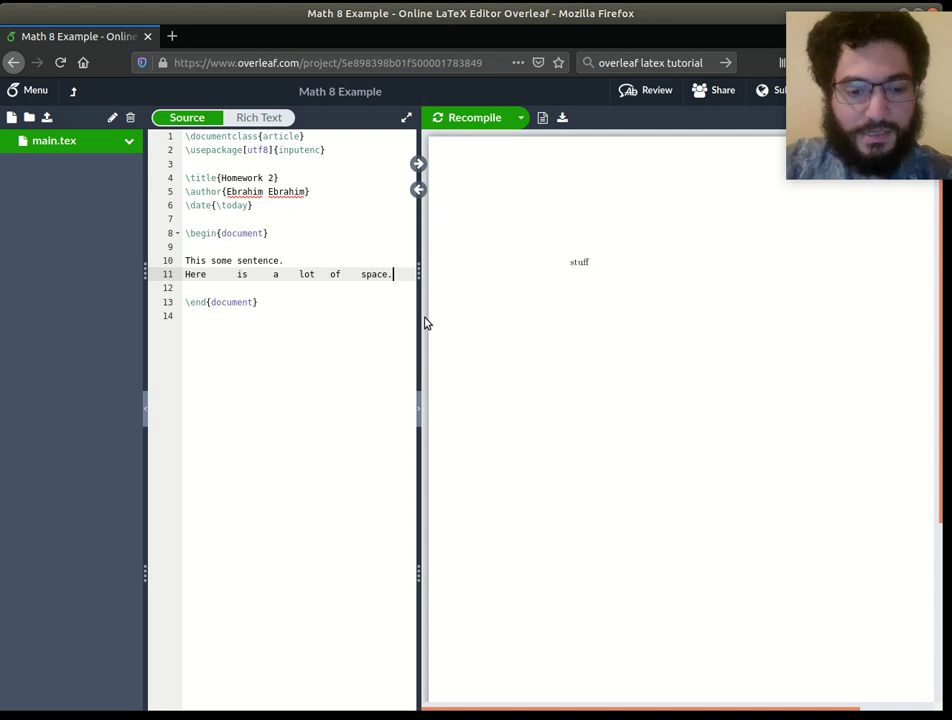
pyautogui.click(477, 123)
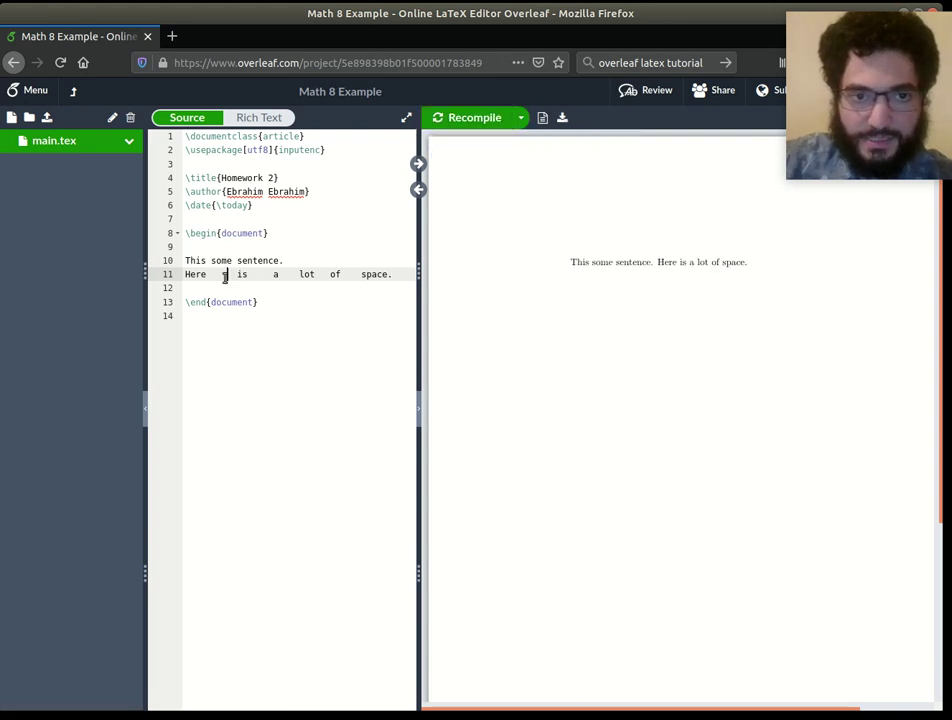
# Insert one blank line between the two sentences in the document body and recompile the PDF.
pyautogui.moveTo(219, 276); pyautogui.dragTo(251, 274)
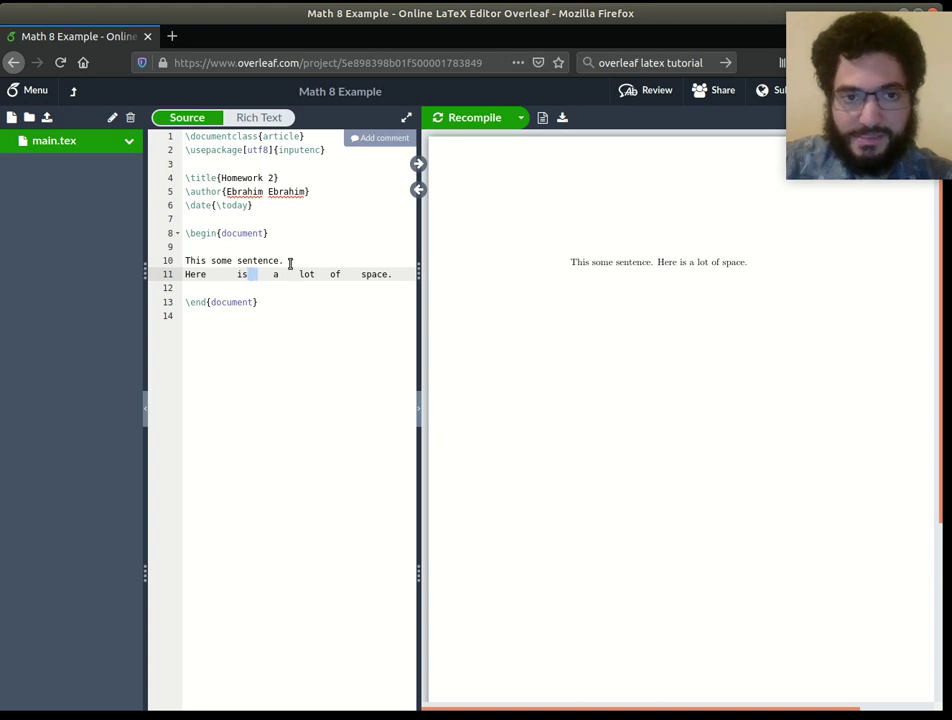
pyautogui.click(290, 267)
pyautogui.moveTo(322, 273); pyautogui.dragTo(328, 273)
pyautogui.click(320, 258)
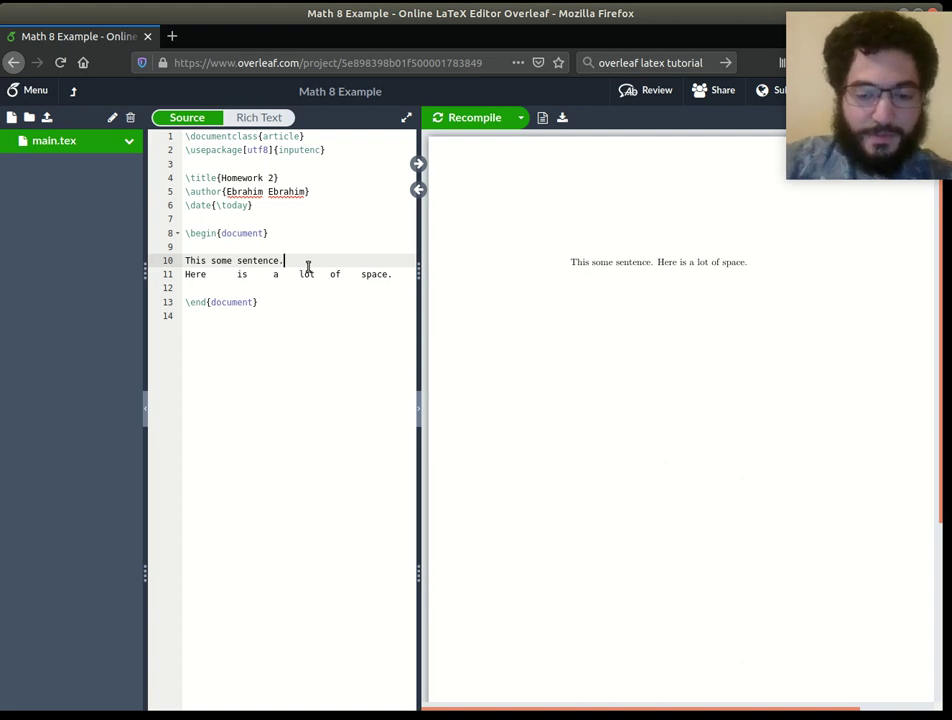
pyautogui.press('Right')
pyautogui.press('Up')
pyautogui.press('Down')
pyautogui.press('Up')
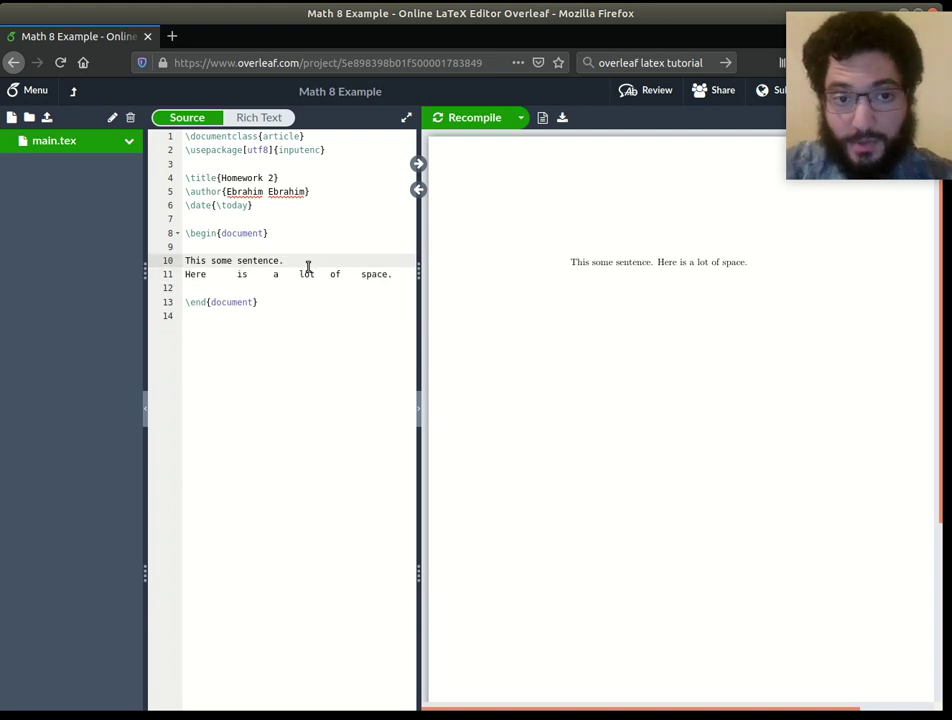
pyautogui.press('Return')
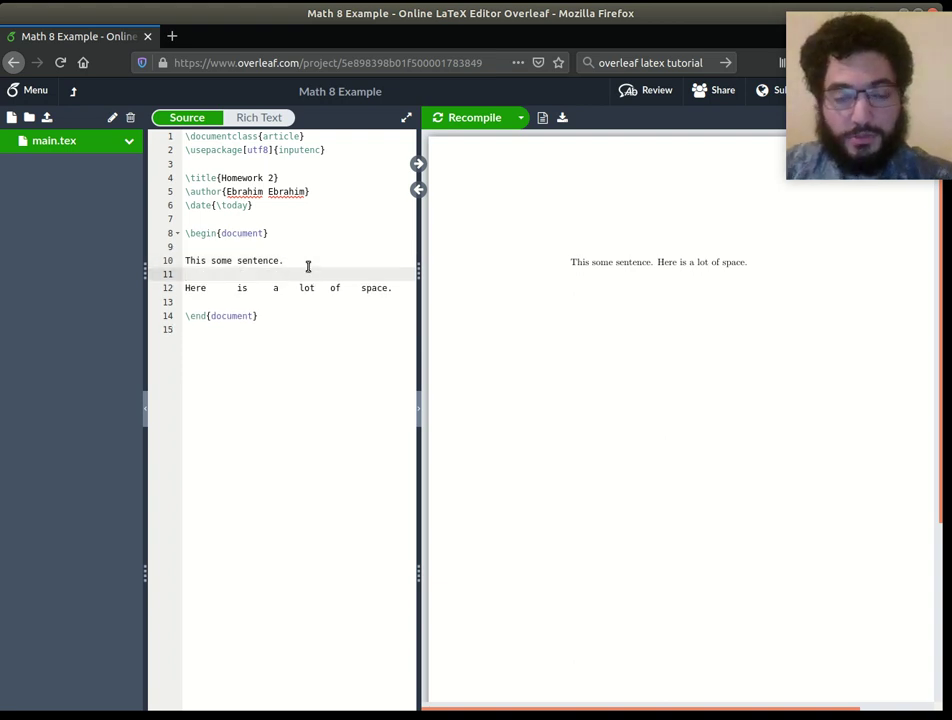
pyautogui.click(470, 118)
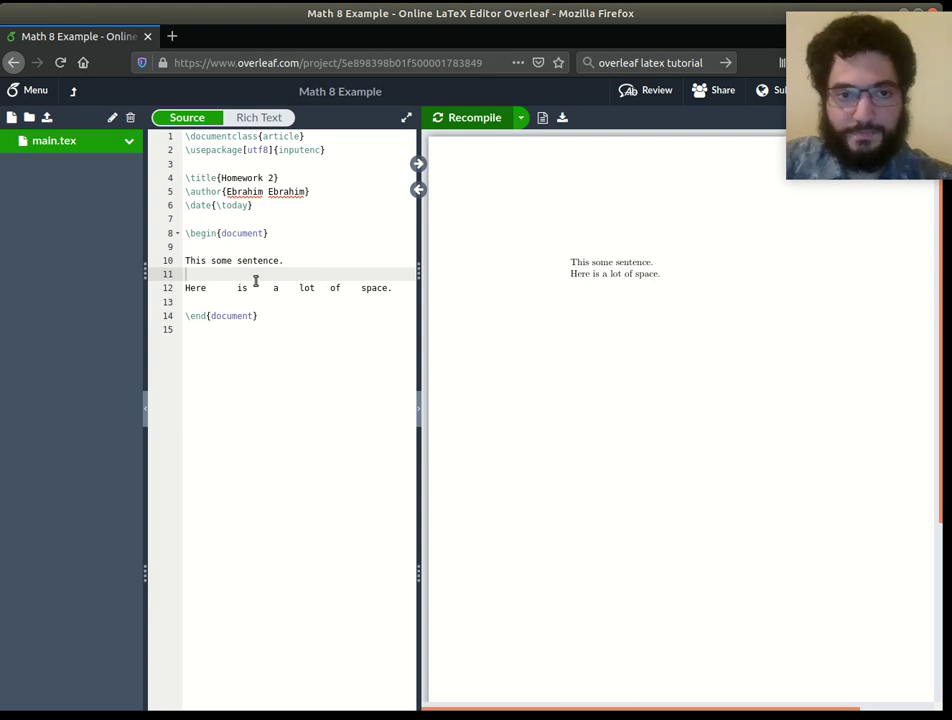
# Add six more blank lines between the two sentences and recompile the PDF to compare the paragraph spacing.
pyautogui.press('Return')
pyautogui.press('Return')
pyautogui.press('Return')
pyautogui.press('Return')
pyautogui.press('Return')
pyautogui.press('Return')
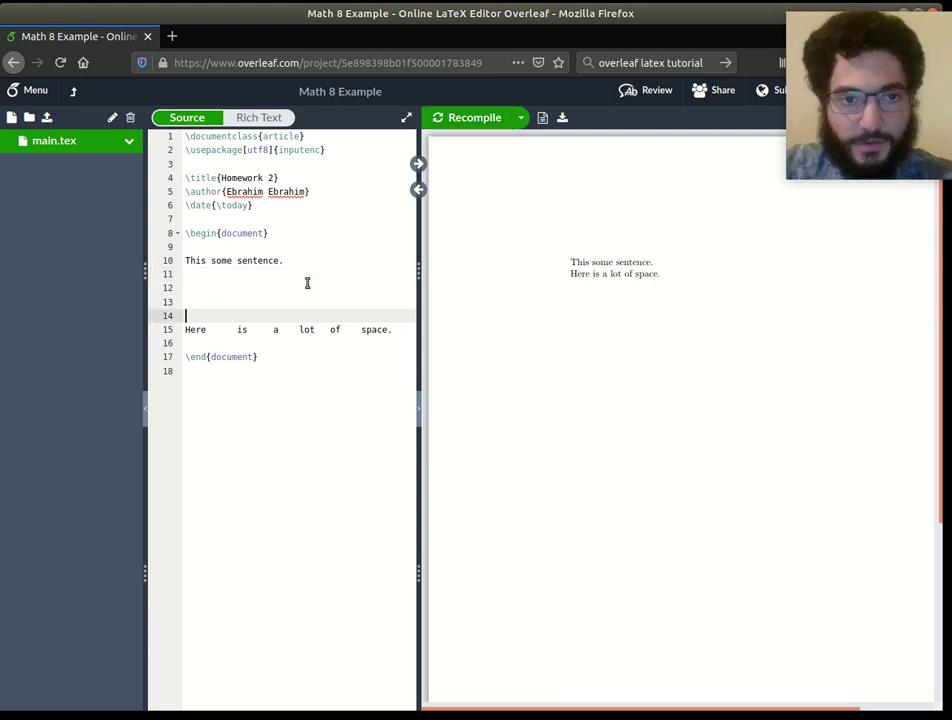
pyautogui.click(478, 125)
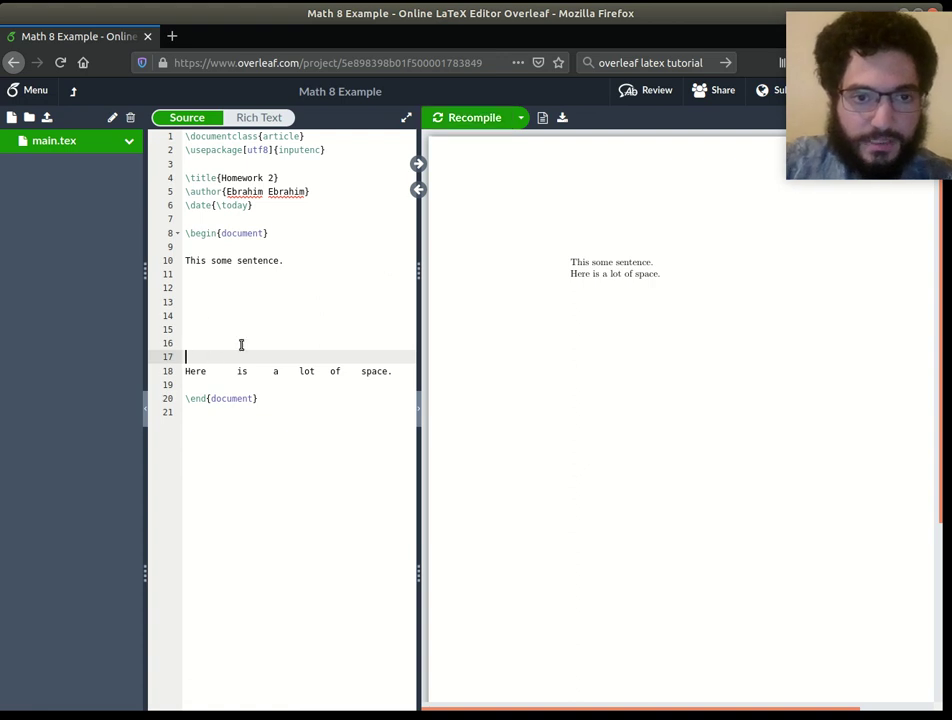
# Remove the extra blank lines so that a single blank line separates the two sentences.
pyautogui.press('BackSpace')
pyautogui.press('BackSpace')
pyautogui.press('BackSpace')
pyautogui.press('BackSpace')
pyautogui.press('BackSpace')
pyautogui.press('BackSpace')
pyautogui.press('BackSpace')
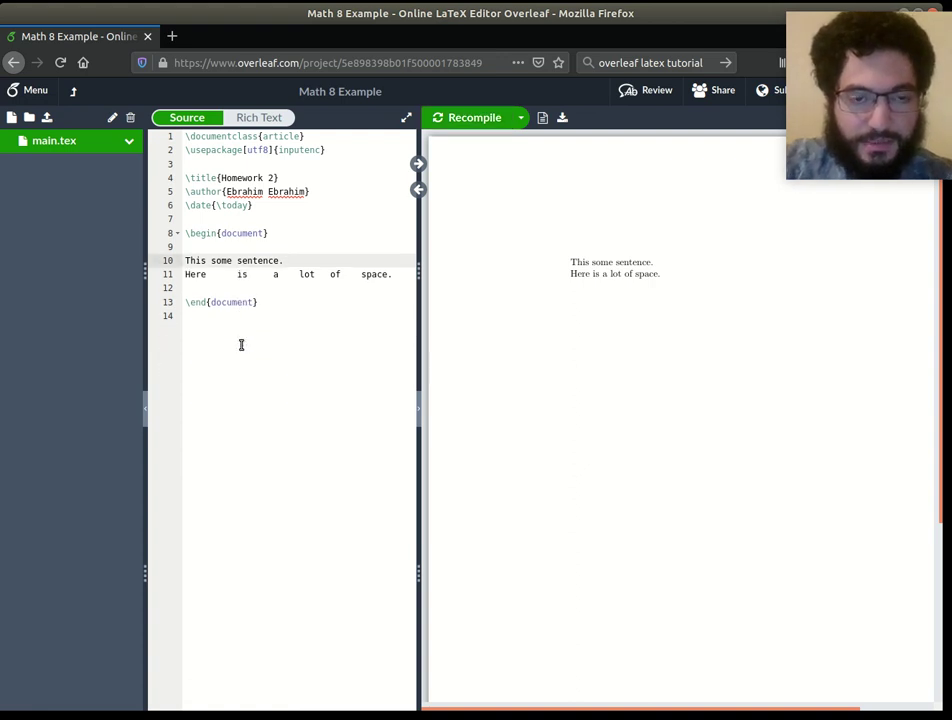
pyautogui.press('Return')
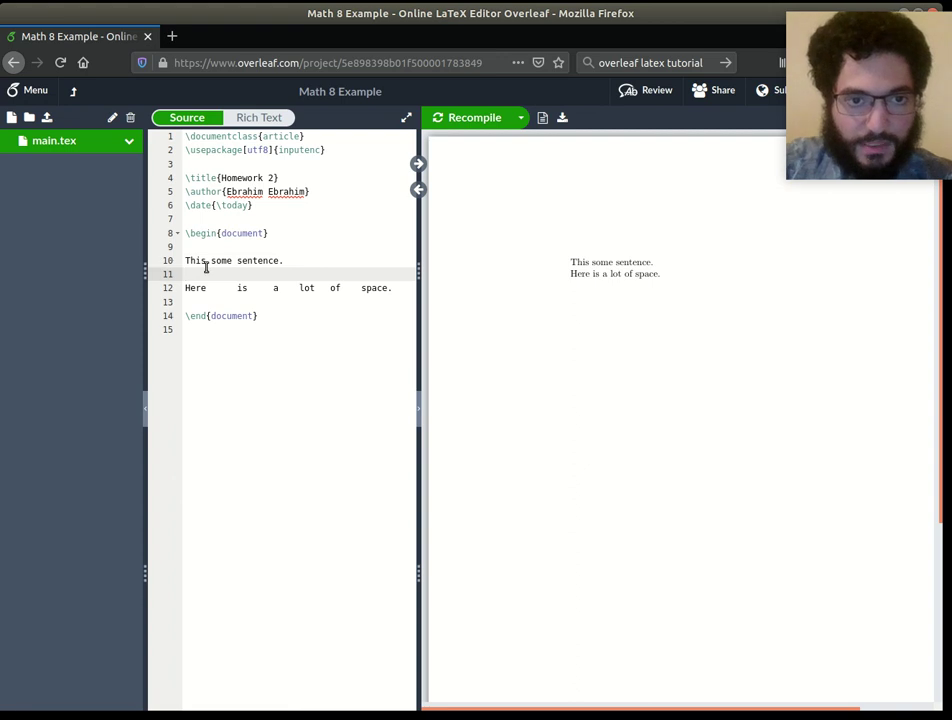
# Add \setlength{\parskip}{2em} on its own line in the preamble, between the date and \begin{document}, surrounded by blank lines.
pyautogui.click(274, 220)
pyautogui.press('Return')
pyautogui.press('Return')
pyautogui.press('Up')
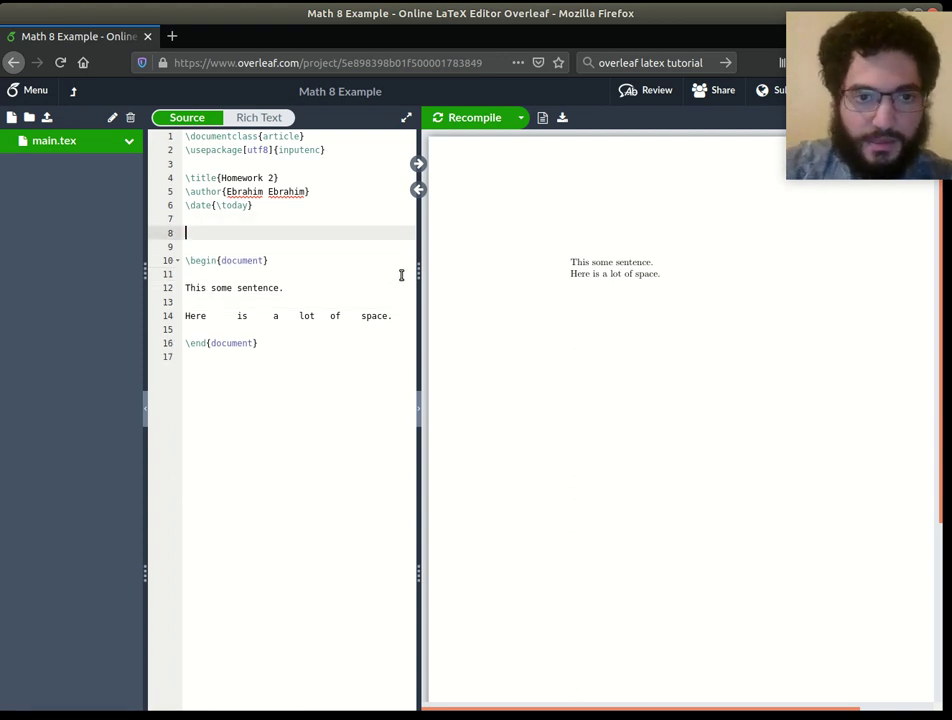
pyautogui.write('\\setleng')
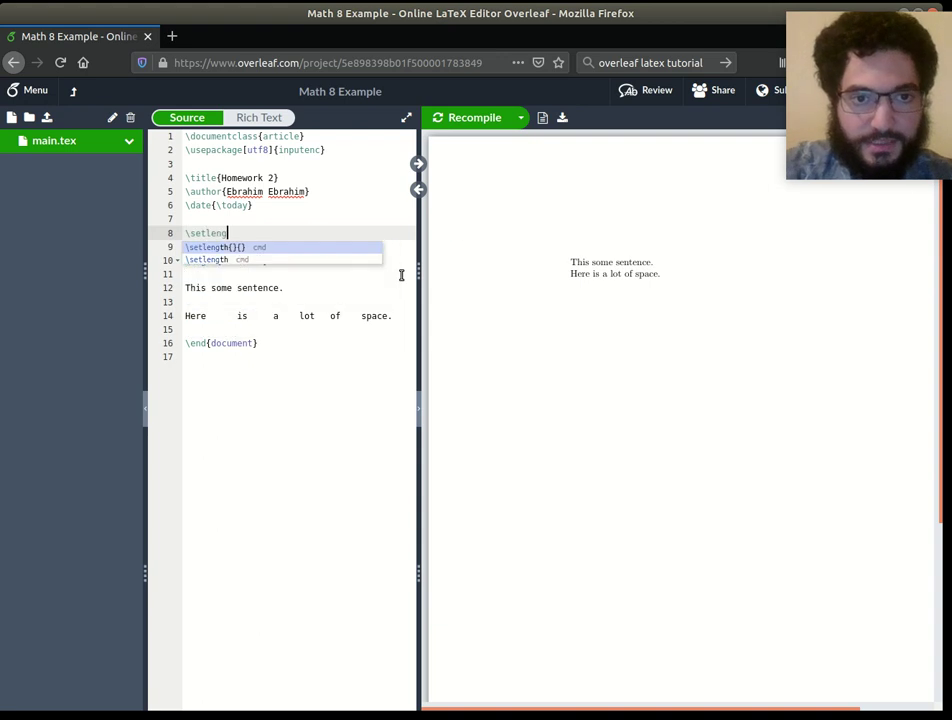
pyautogui.write('th{')
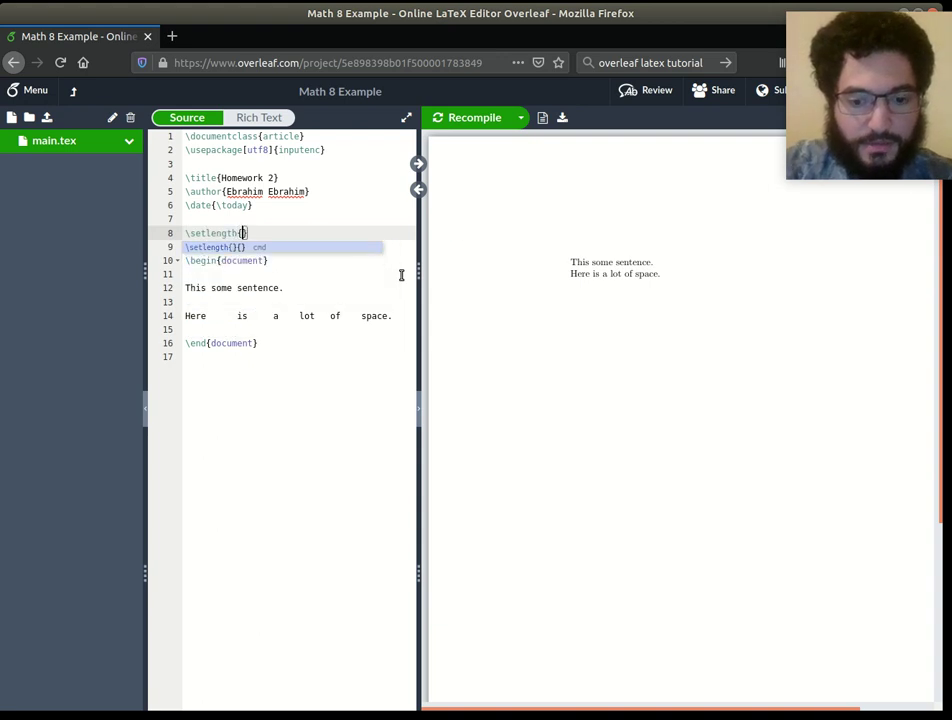
pyautogui.write('\\parskip')
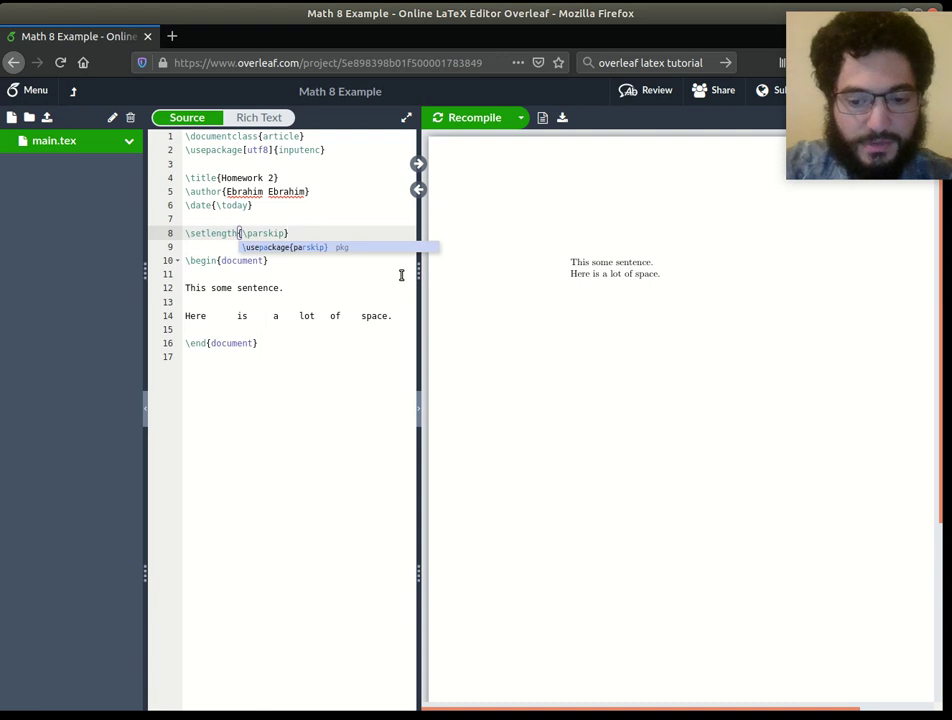
pyautogui.write('}{')
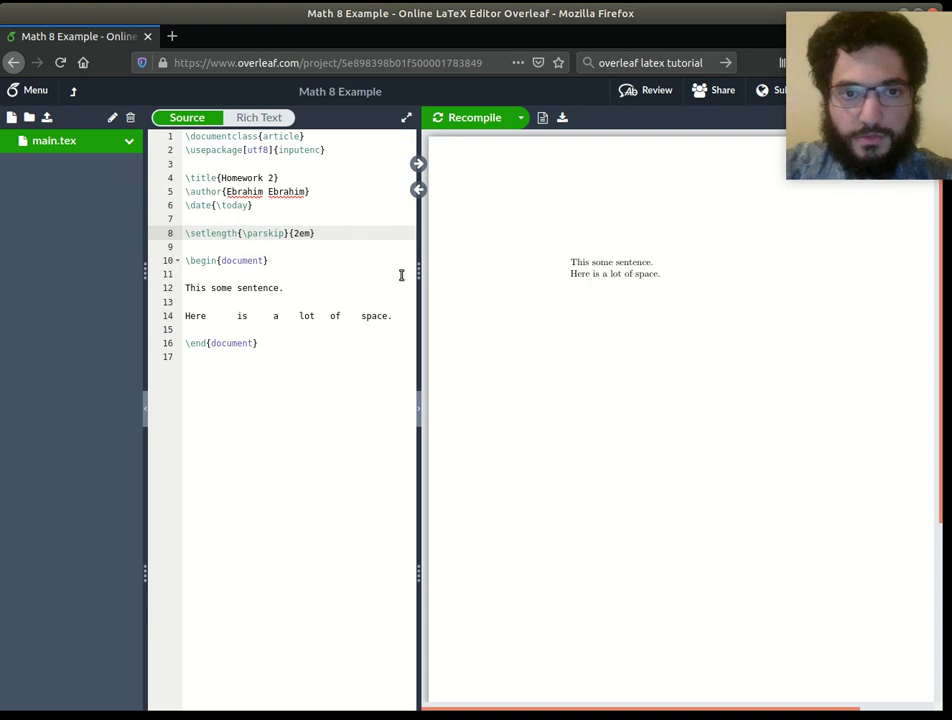
pyautogui.write('2em')
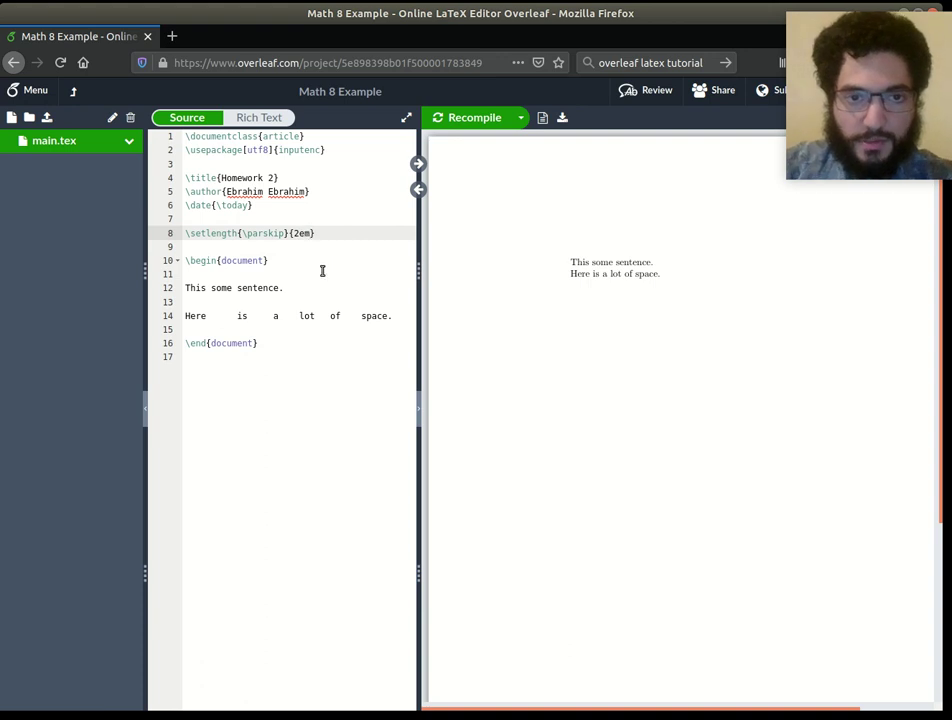
# Recompile the PDF to apply the 2em paragraph spacing.
pyautogui.click(466, 117)
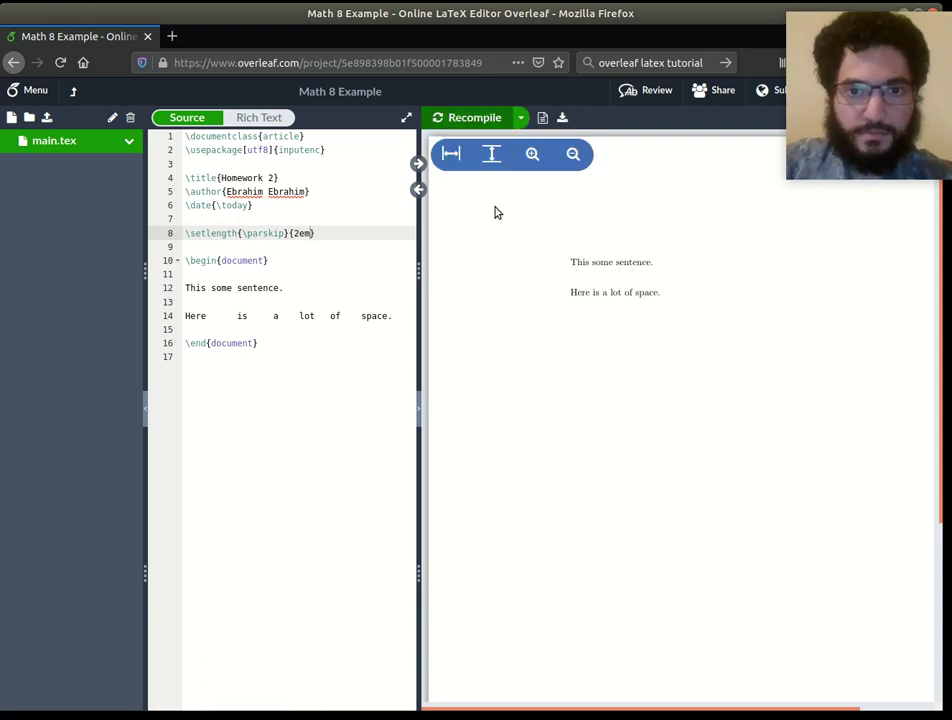
pyautogui.moveTo(311, 232); pyautogui.dragTo(298, 232)
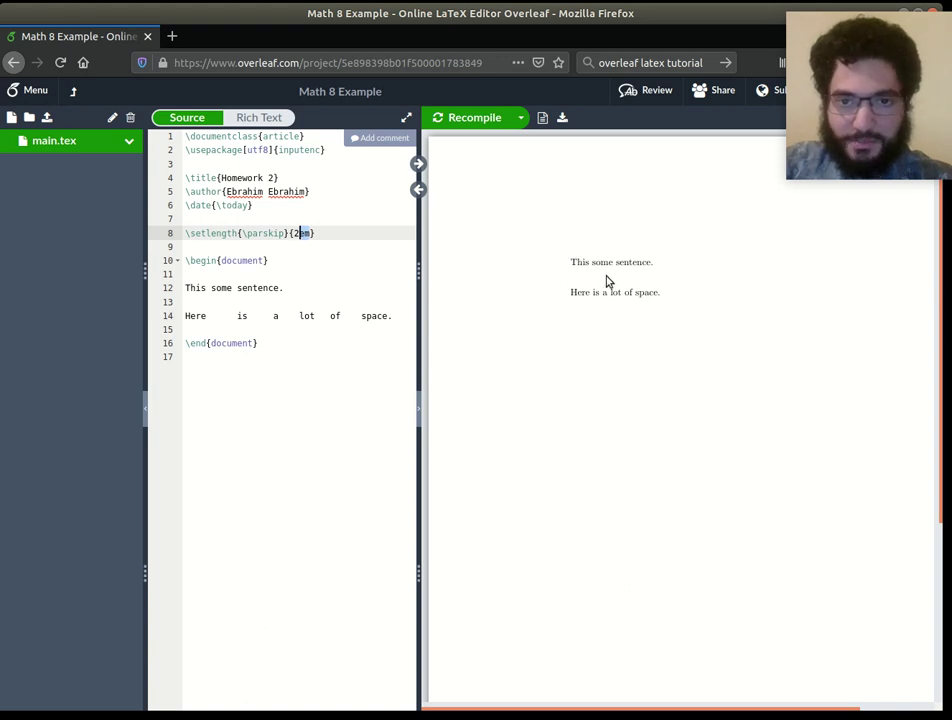
# Add filler lines sdfsdfsdf, dfsdfsdf and sdfsdf below the last sentence, plus separate paragraphs sdfsdfs and dfsdfsdf, and recompile the PDF.
pyautogui.click(395, 315)
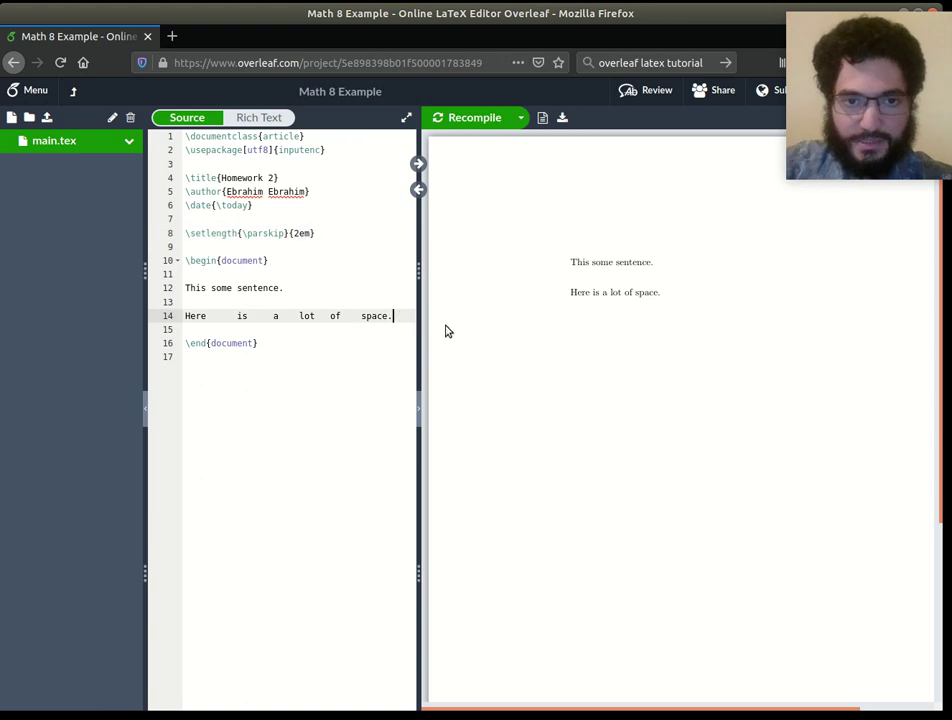
pyautogui.press('Return')
pyautogui.write('sdfsdfsdf')
pyautogui.press('Return')
pyautogui.write('dfsdfsdf')
pyautogui.press('Return')
pyautogui.press('Return')
pyautogui.write('ds')
pyautogui.press('BackSpace')
pyautogui.press('BackSpace')
pyautogui.press('BackSpace')
pyautogui.press('BackSpace')
pyautogui.press('Return')
pyautogui.write('sdfsdf')
pyautogui.press('Return')
pyautogui.press('Return')
pyautogui.write('sdfsdfs')
pyautogui.press('Return')
pyautogui.press('Return')
pyautogui.write('dfsdfs')
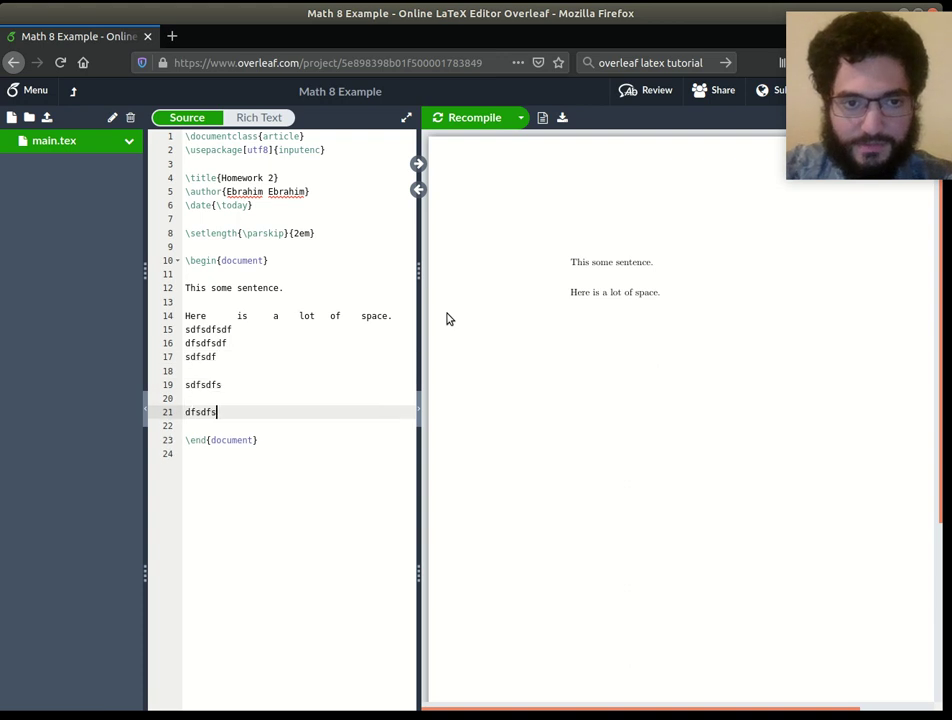
pyautogui.write('df')
pyautogui.click(474, 117)
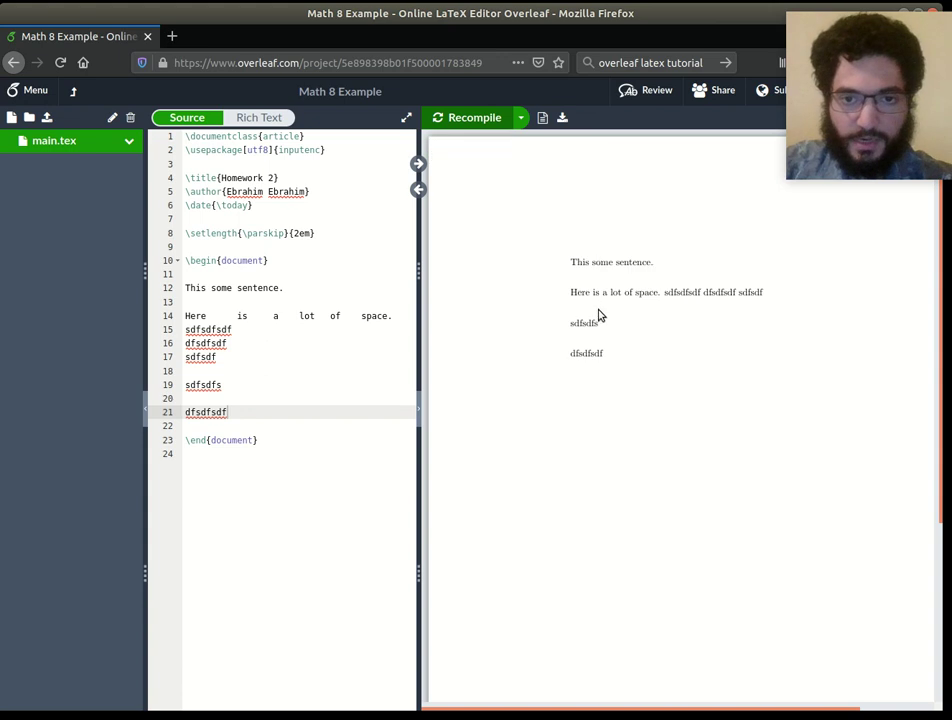
# Set the \parskip length in the preamble to 1em and recompile the PDF.
pyautogui.moveTo(292, 233); pyautogui.dragTo(298, 233)
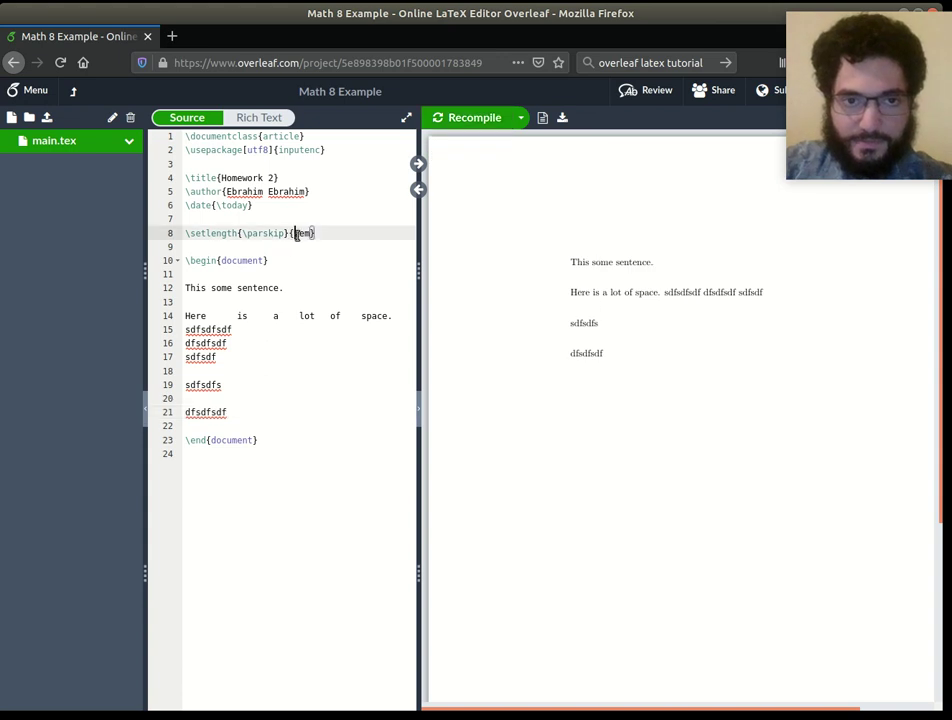
pyautogui.write('1')
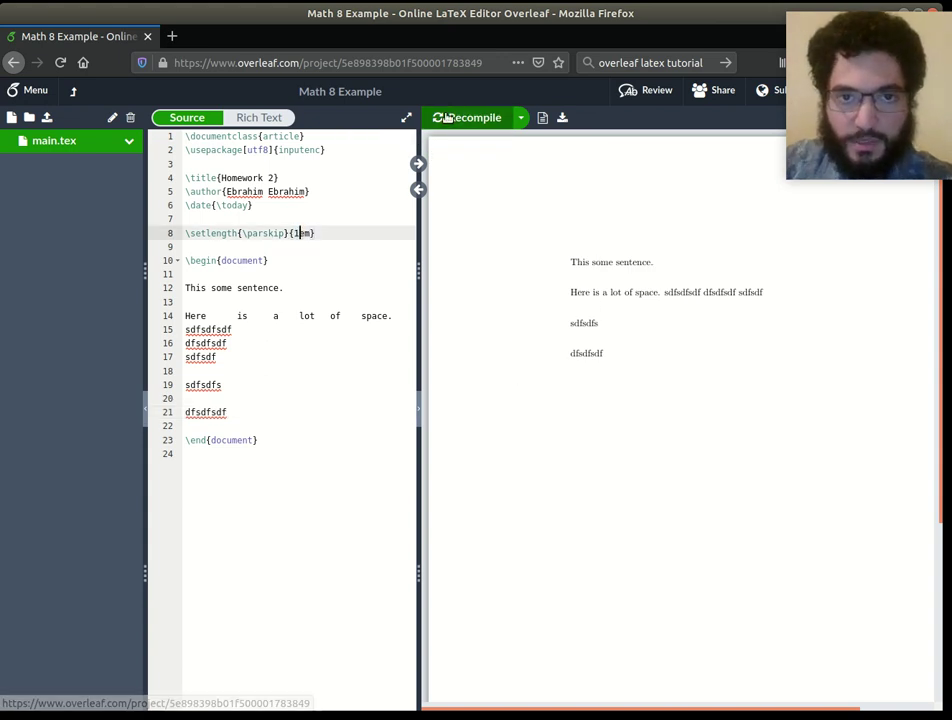
pyautogui.click(470, 117)
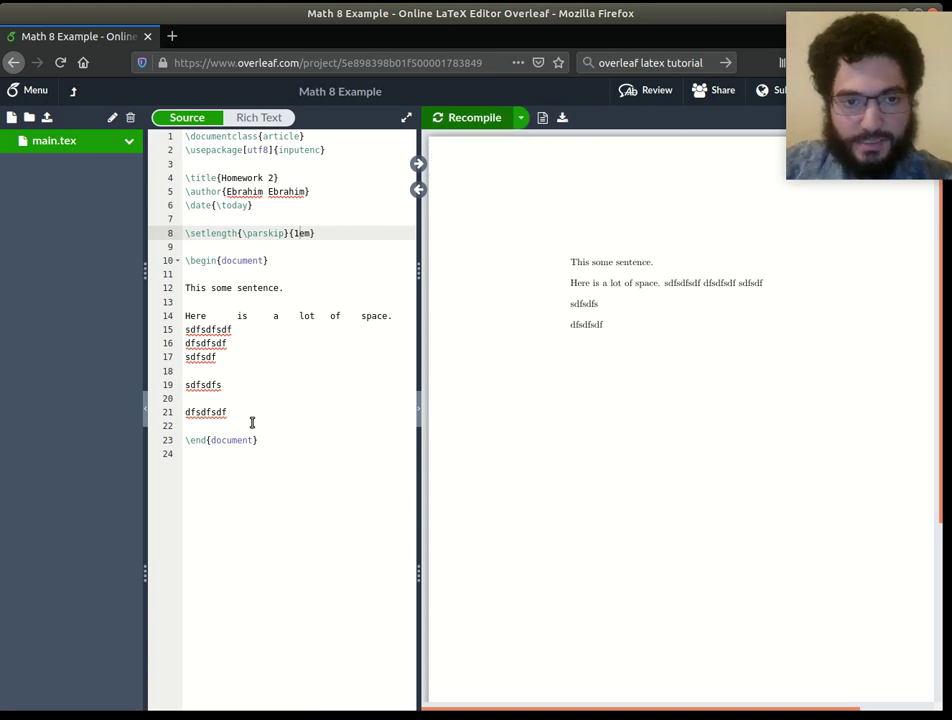
pyautogui.moveTo(242, 416); pyautogui.dragTo(174, 287)
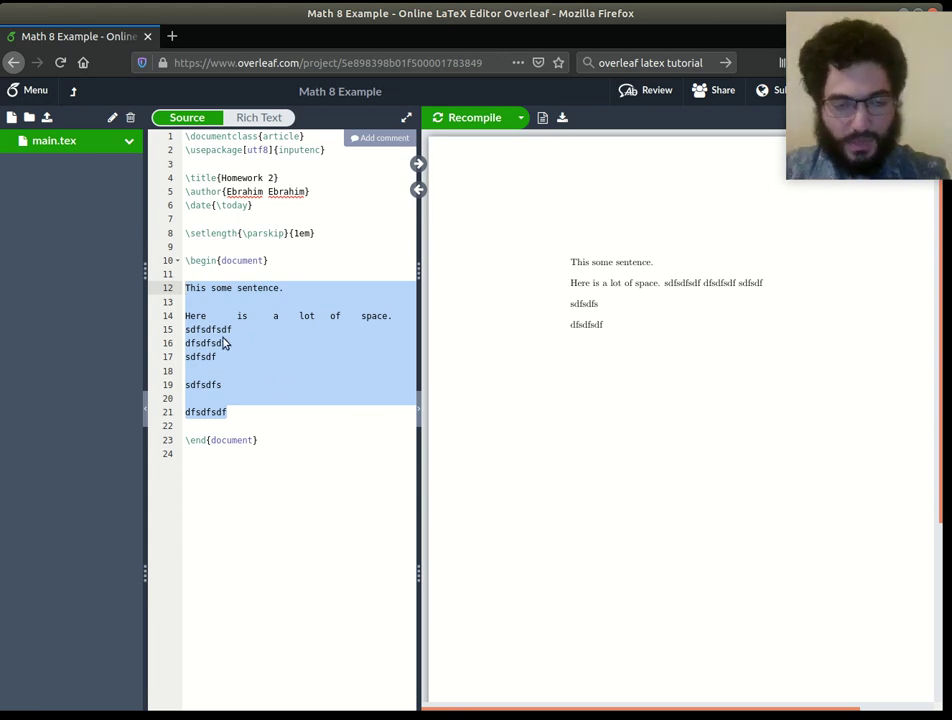
pyautogui.moveTo(315, 233); pyautogui.dragTo(185, 233)
pyautogui.click(213, 298)
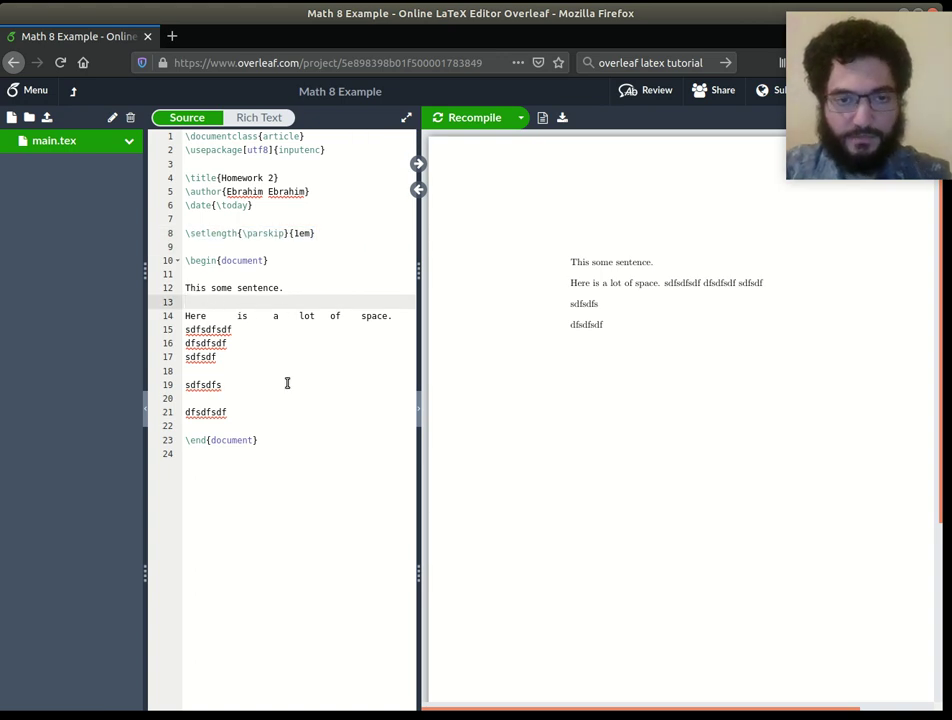
pyautogui.moveTo(320, 233); pyautogui.dragTo(185, 233)
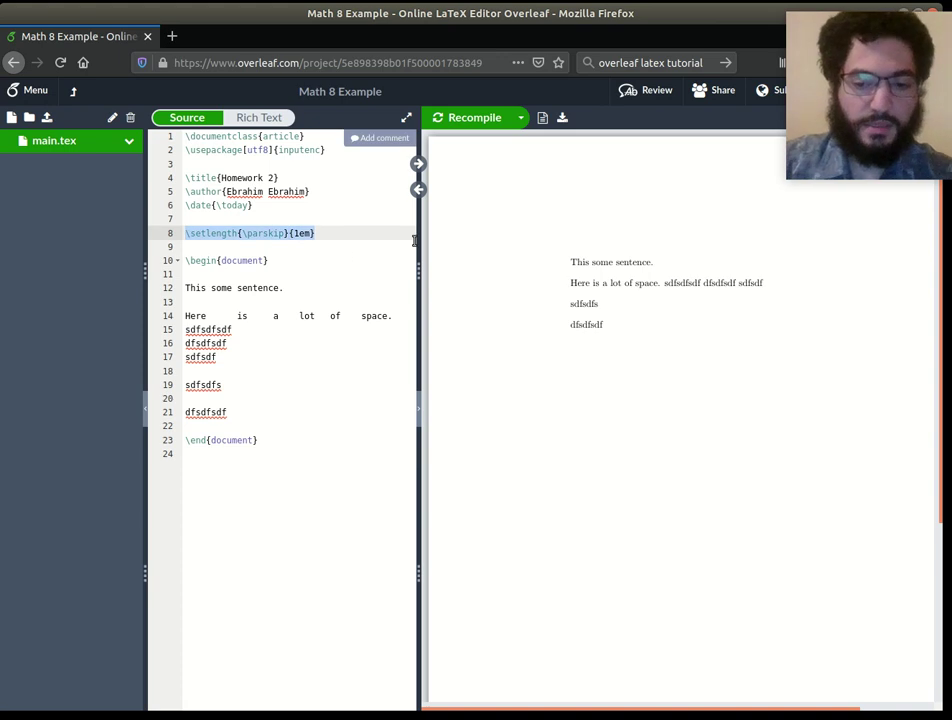
pyautogui.press('BackSpace')
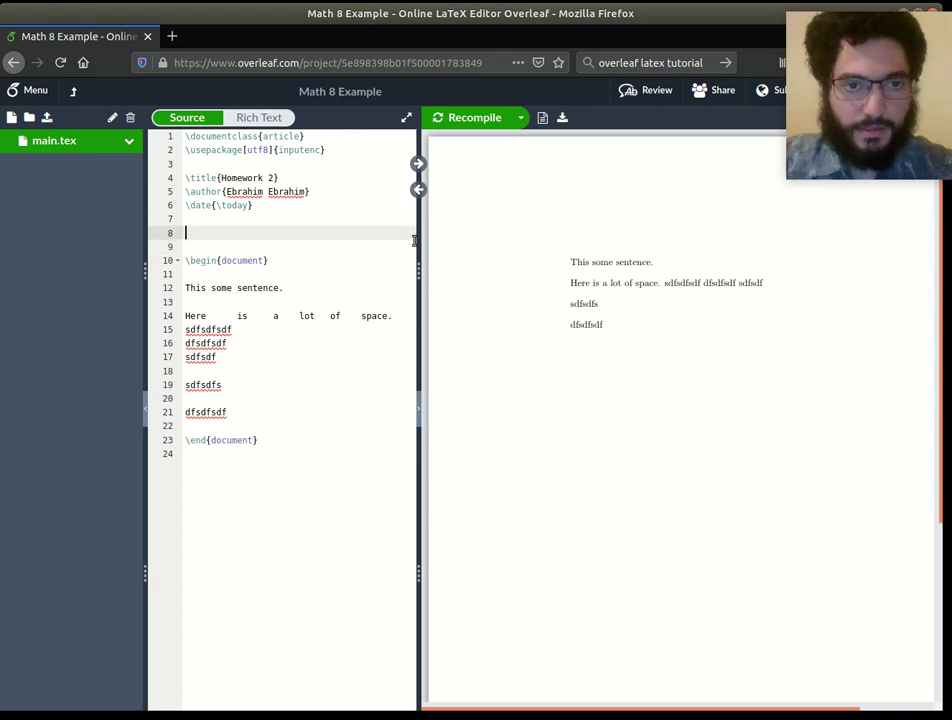
pyautogui.hotkey('ctrl', 'z')
pyautogui.click(414, 239)
pyautogui.click(414, 242)
pyautogui.click(414, 239)
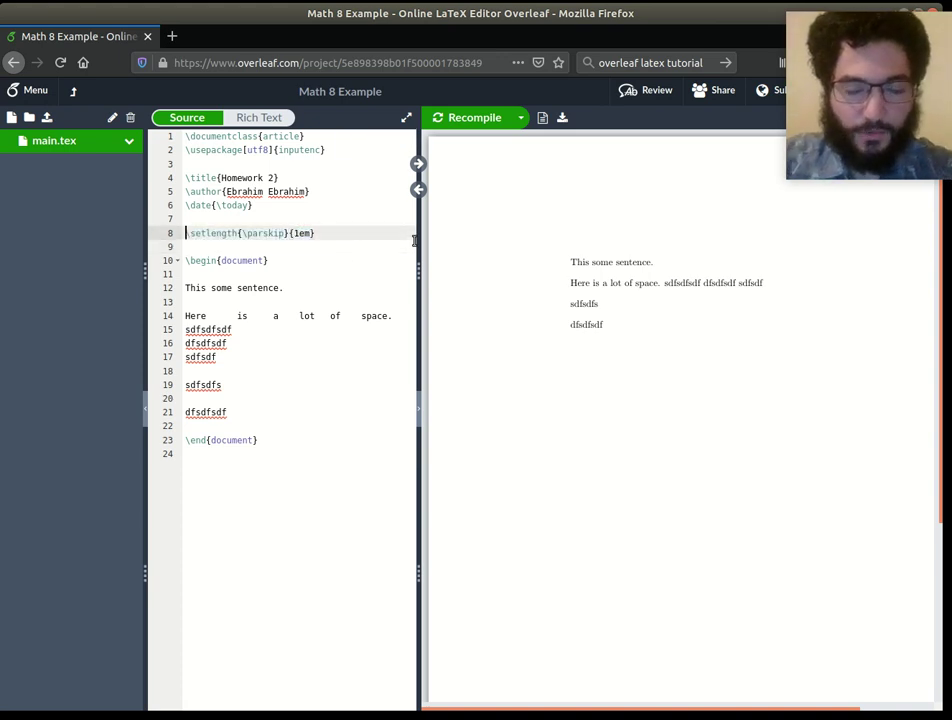
pyautogui.click(246, 413)
pyautogui.moveTo(316, 233); pyautogui.dragTo(155, 232)
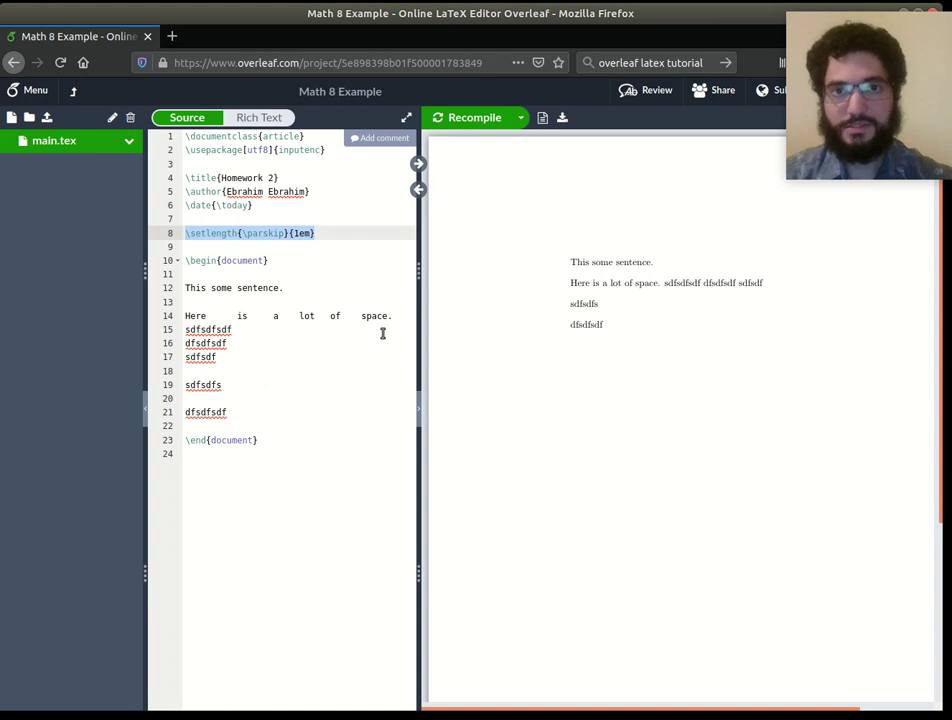
pyautogui.moveTo(236, 412); pyautogui.dragTo(162, 287)
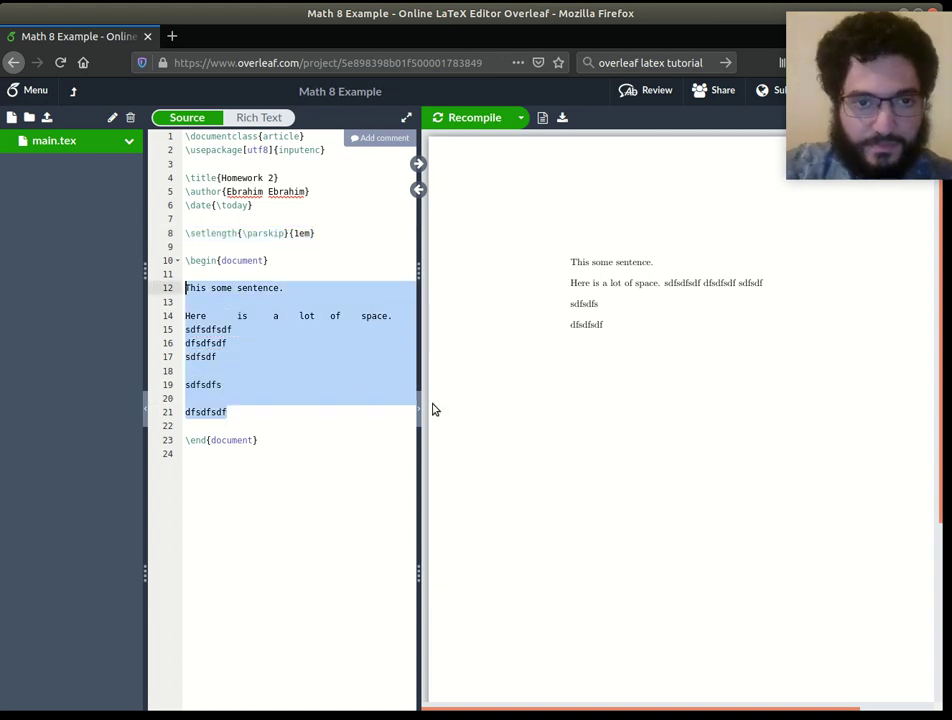
pyautogui.press('BackSpace')
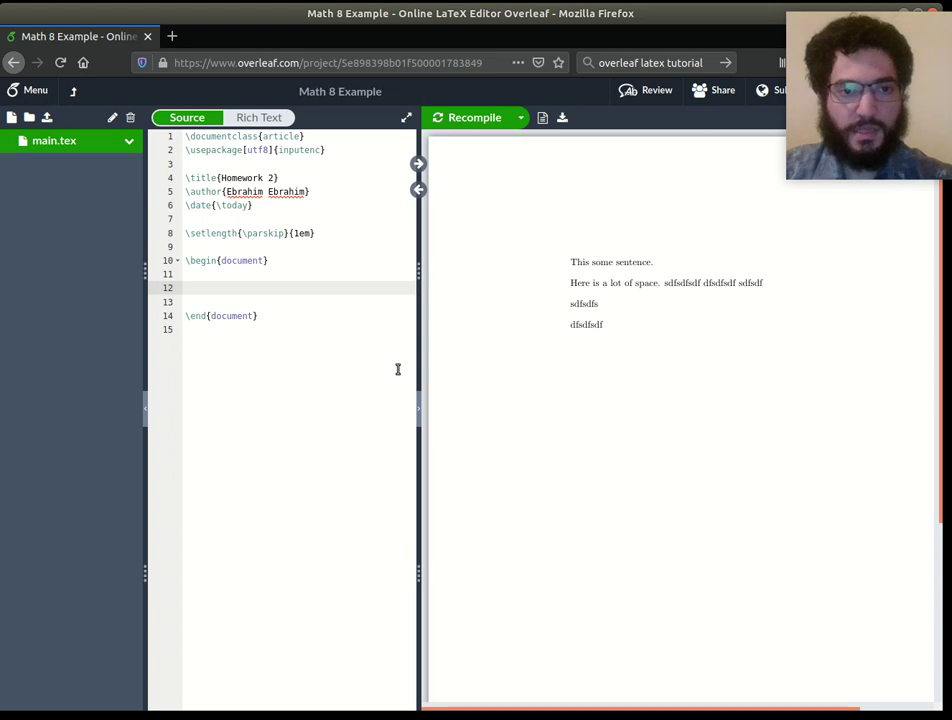
pyautogui.hotkey('ctrl', 'z')
pyautogui.click(230, 357)
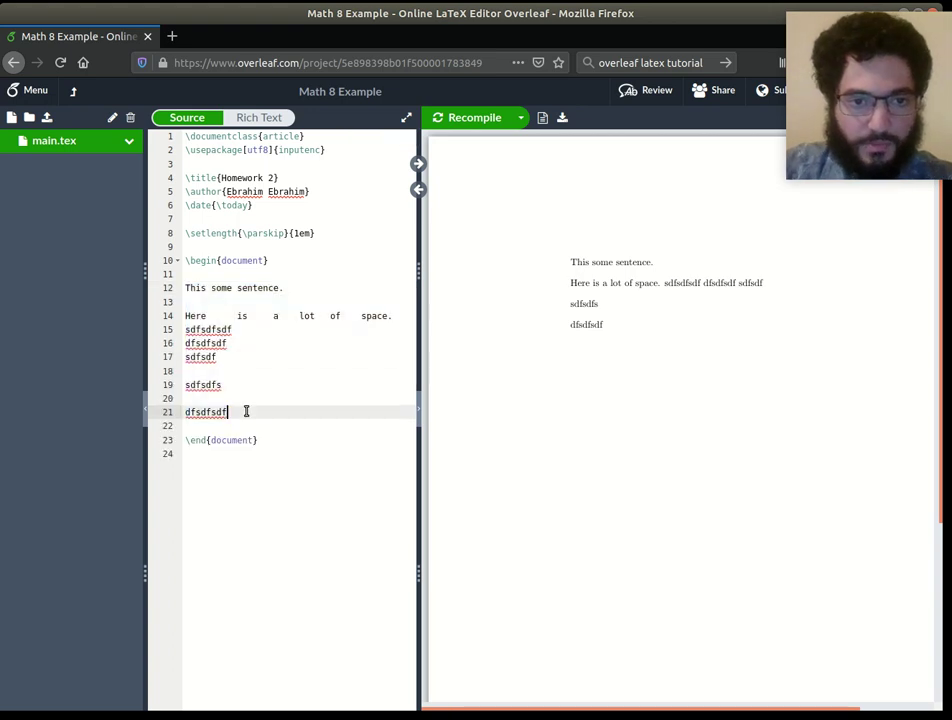
# Delete all body text after "This some sentence.", including the spaced-out sentence and the filler paragraphs.
pyautogui.moveTo(246, 411); pyautogui.dragTo(172, 320)
pyautogui.press('BackSpace')
pyautogui.press('BackSpace')
pyautogui.press('BackSpace')
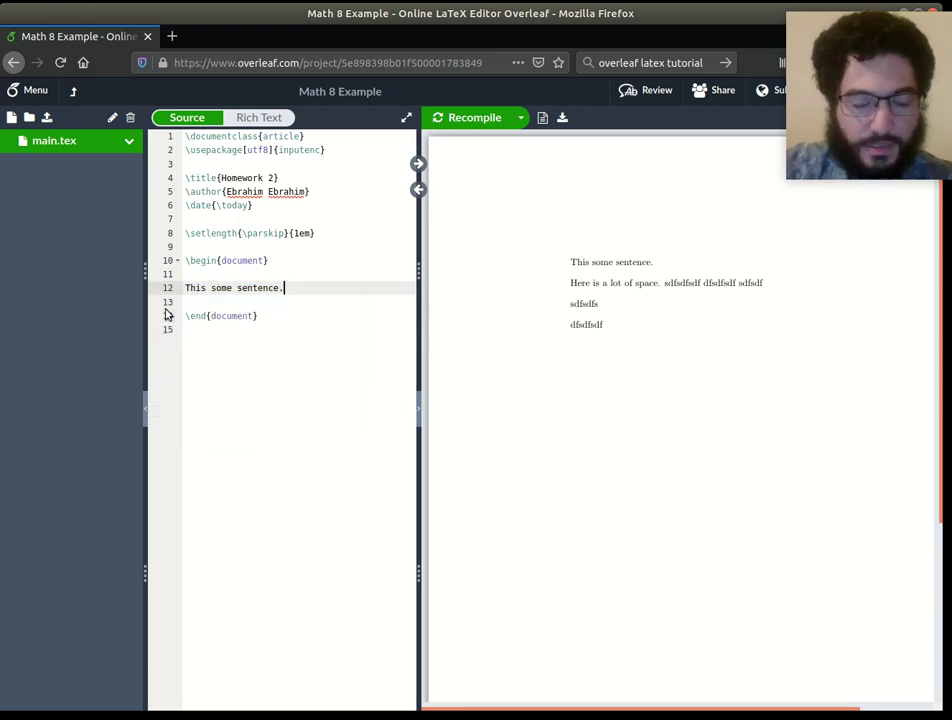
# Add the line "Here is some inline math: $x=7$" directly below the first sentence and recompile the PDF.
pyautogui.press('Return')
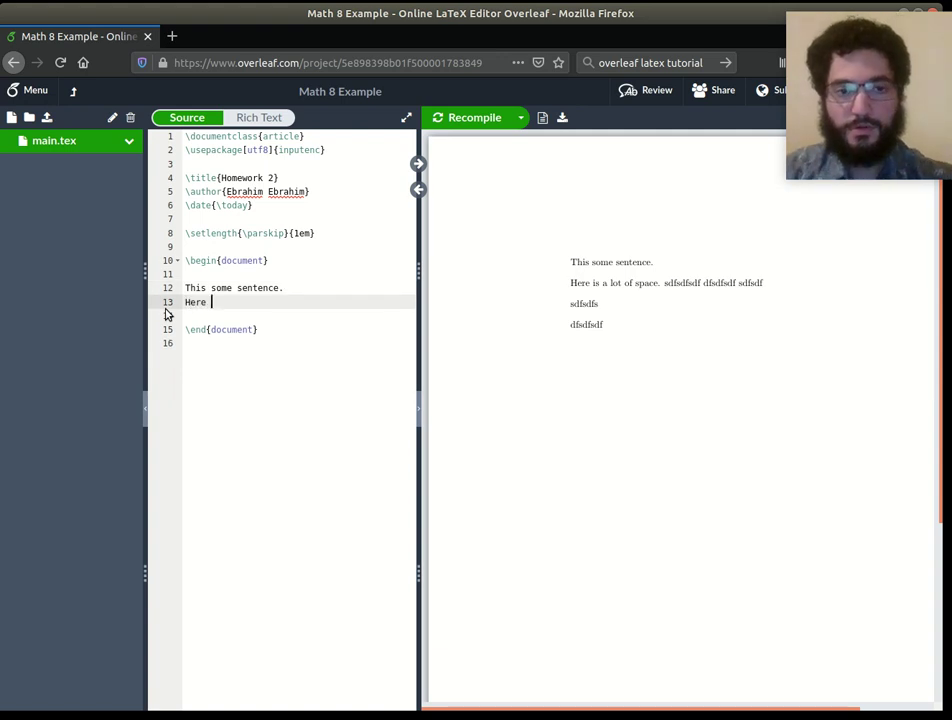
pyautogui.write('Here is some inline math')
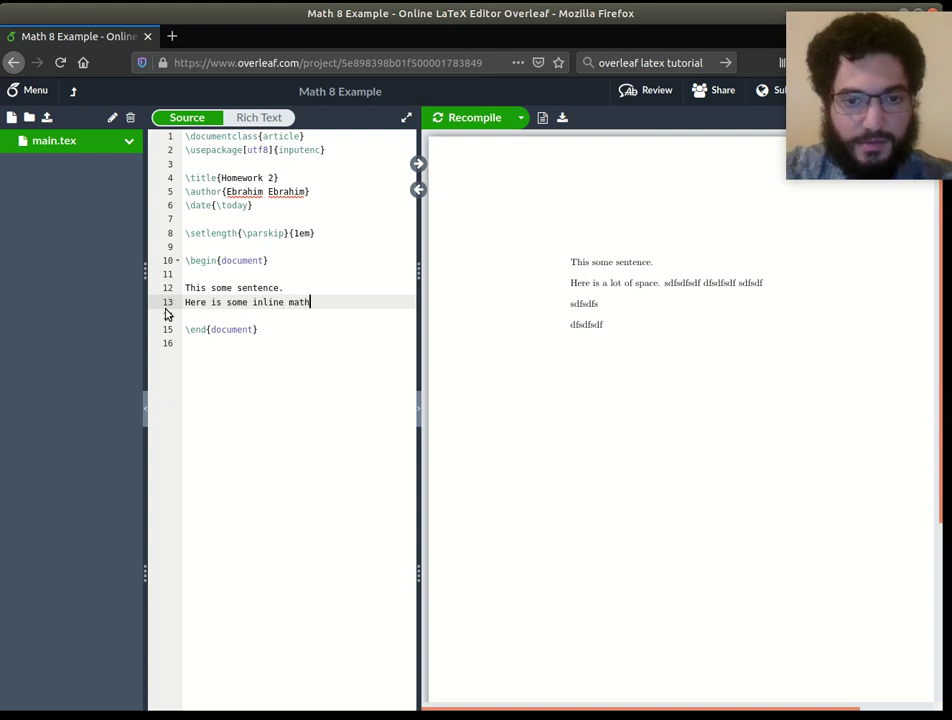
pyautogui.write(': $$')
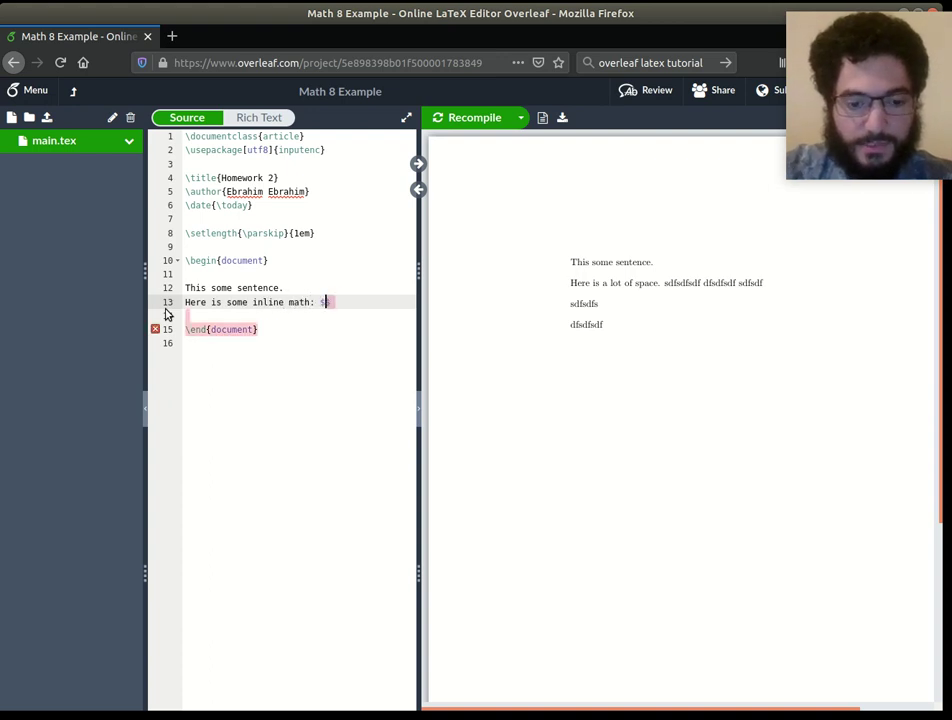
pyautogui.write('x=7')
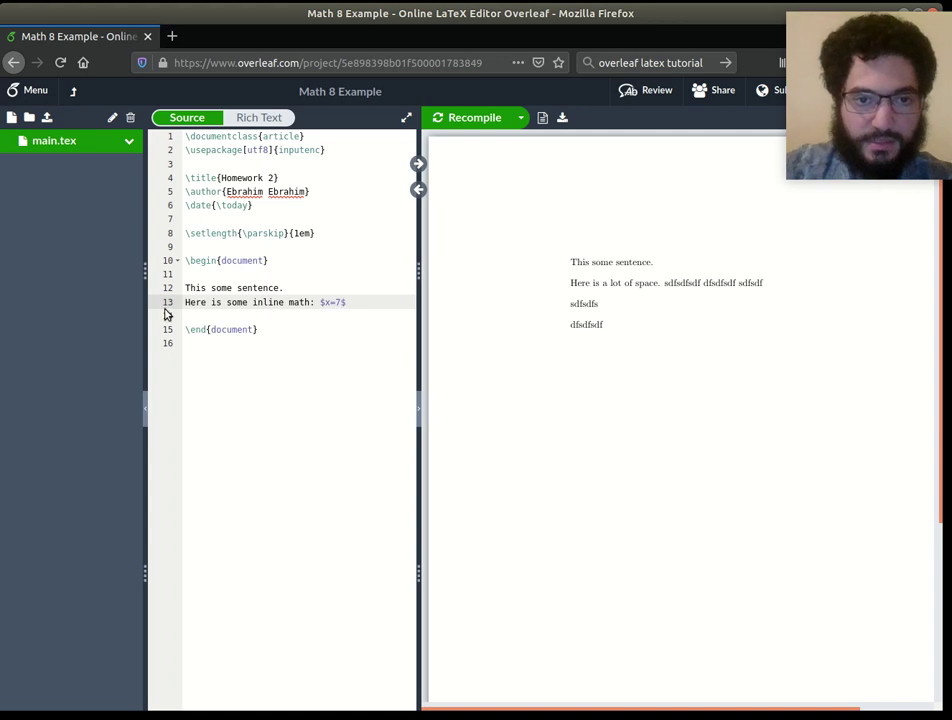
pyautogui.click(472, 118)
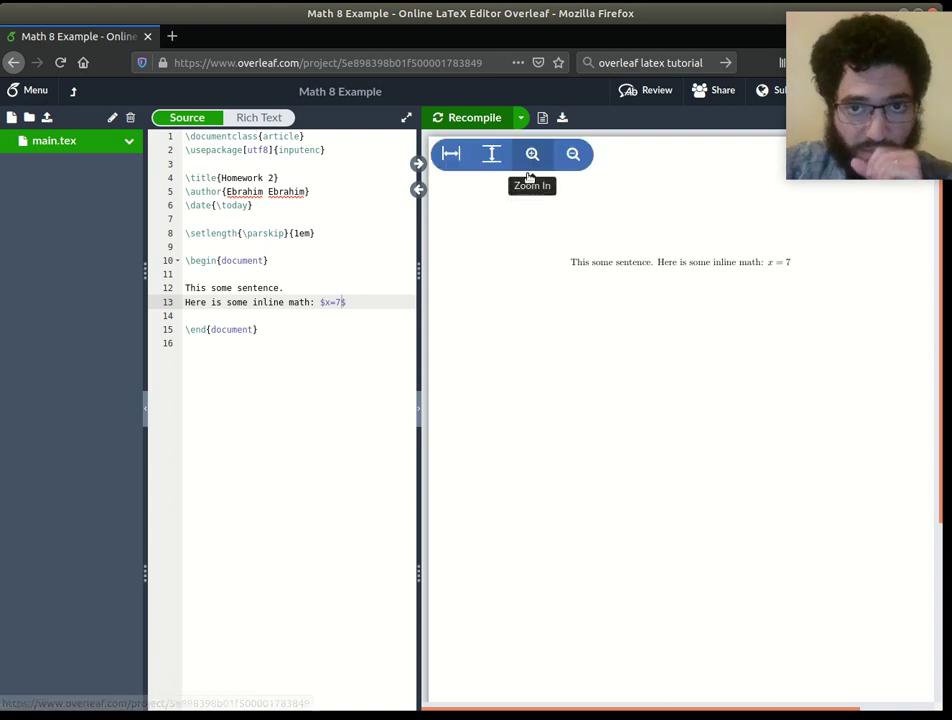
# Enlarge the browser page to 130% and adjust the PDF preview to examine the inline math beside its source.
pyautogui.hotkey('ctrl', '+')
pyautogui.hotkey('ctrl', '+')
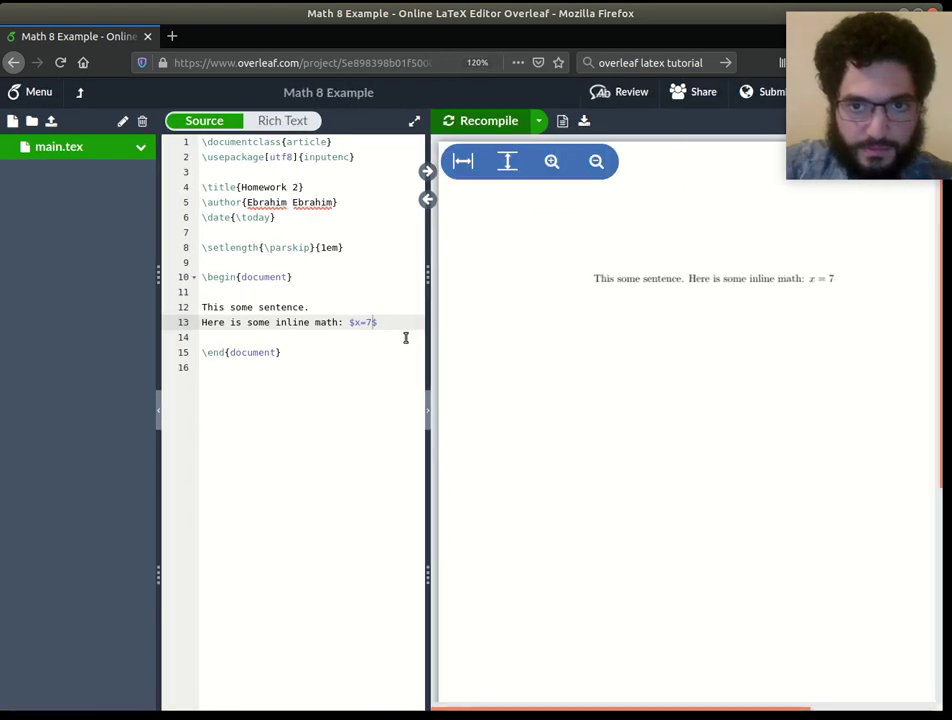
pyautogui.hotkey('ctrl', '+')
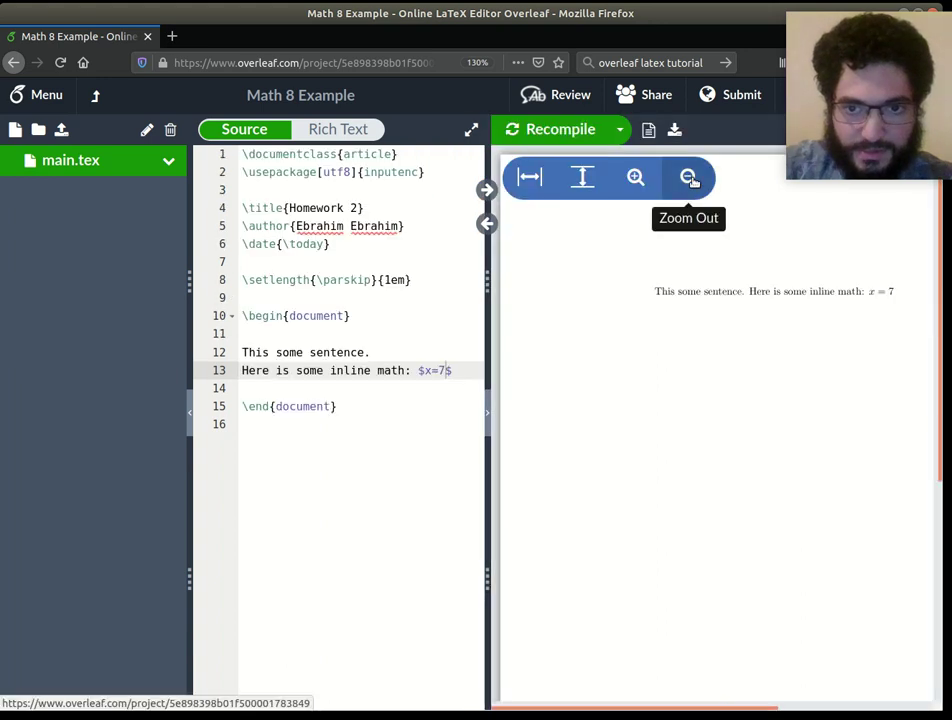
pyautogui.click(688, 177)
pyautogui.click(636, 177)
pyautogui.click(636, 177)
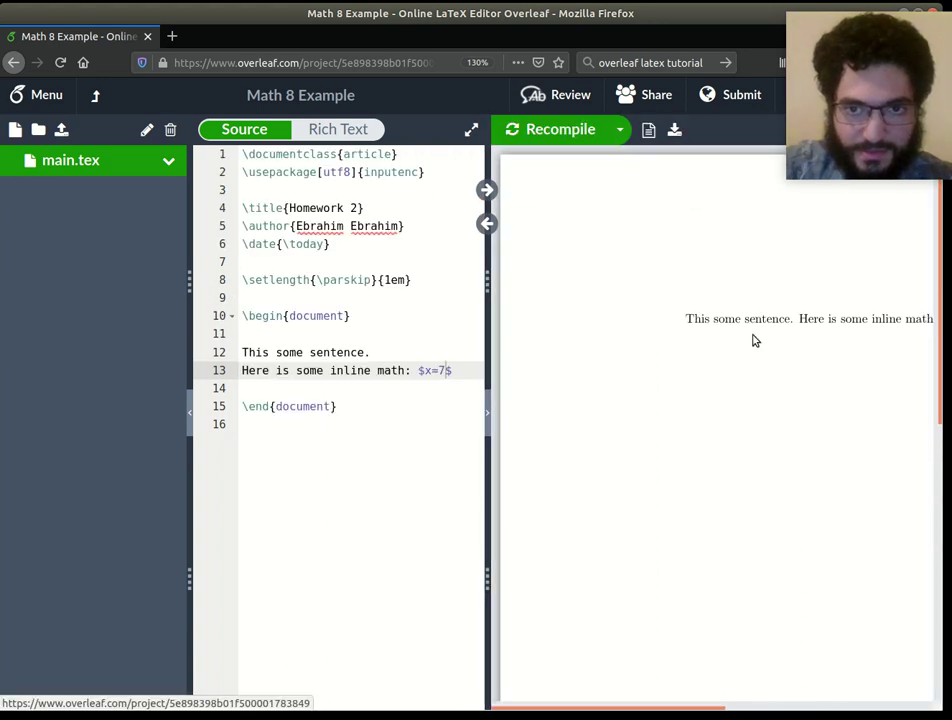
pyautogui.moveTo(742, 328); pyautogui.dragTo(686, 320)
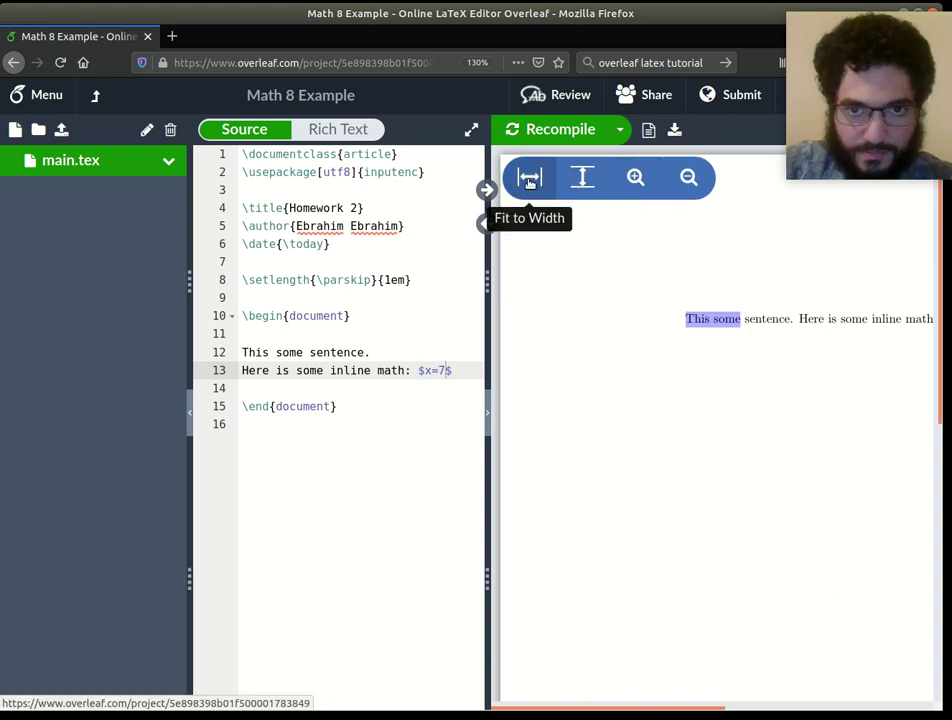
pyautogui.click(530, 178)
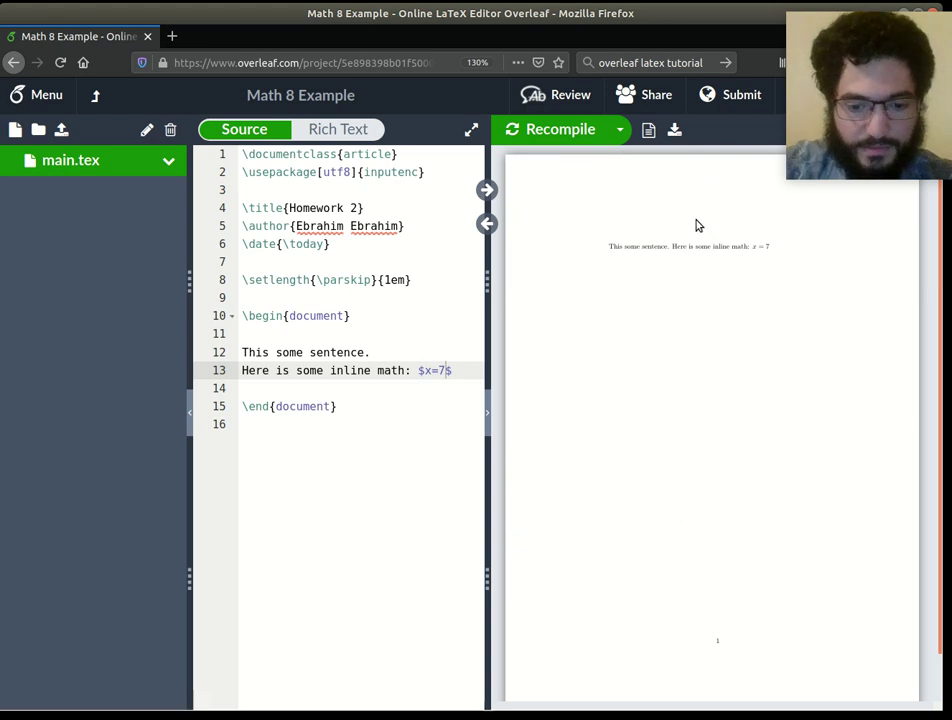
pyautogui.click(332, 390)
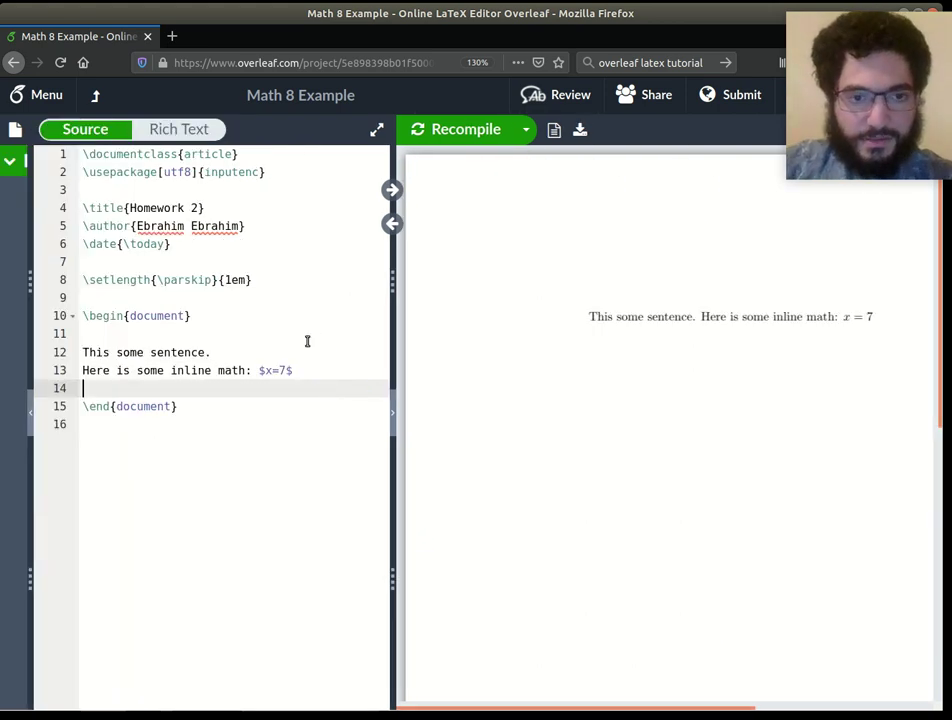
pyautogui.click(315, 359)
pyautogui.click(310, 372)
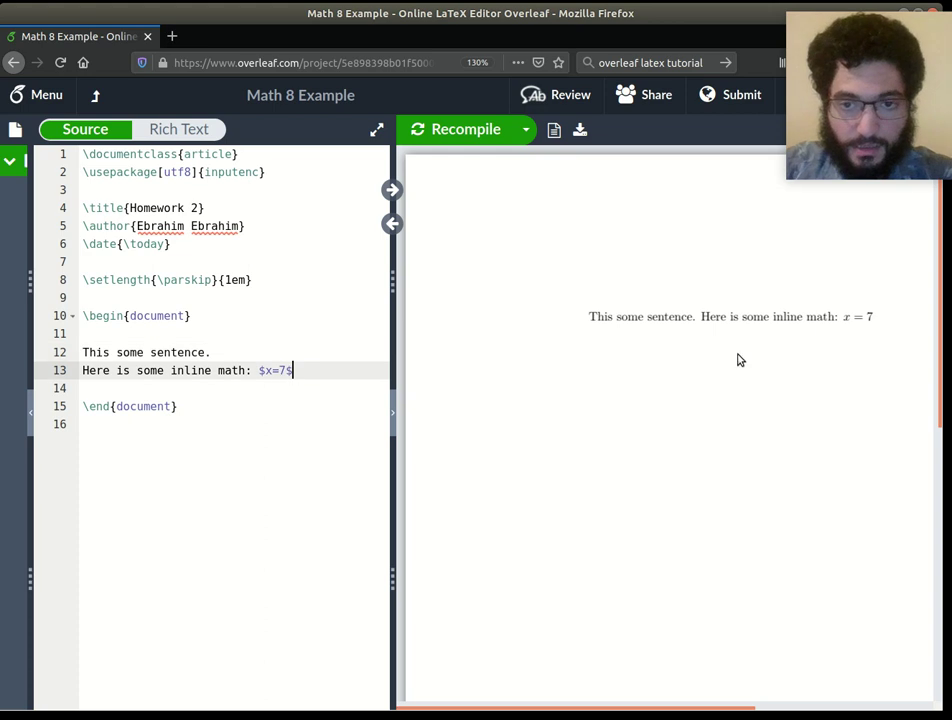
pyautogui.tripleClick(871, 316)
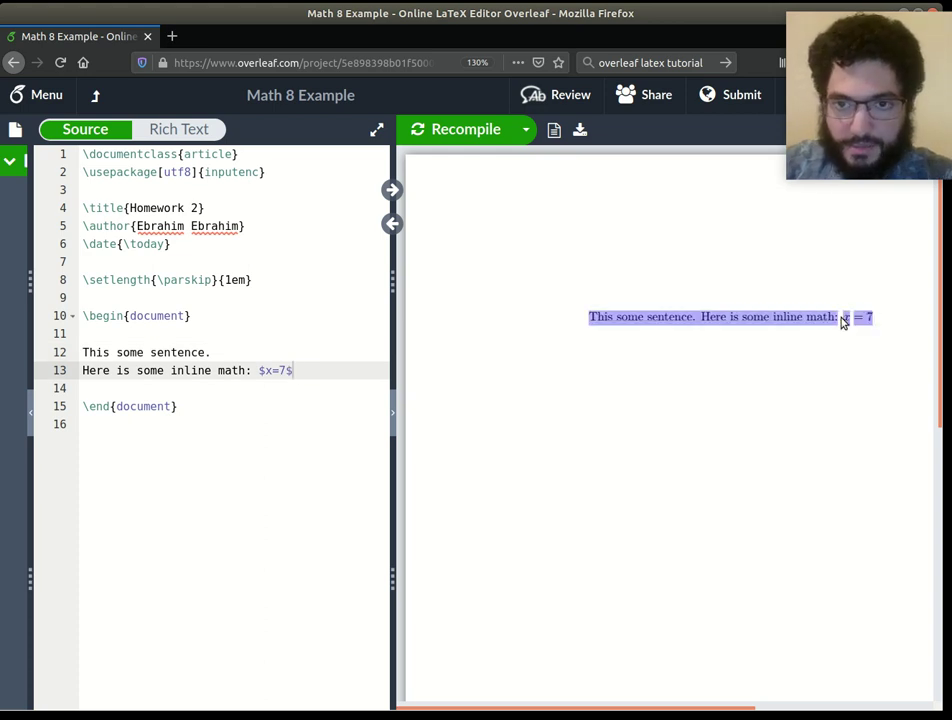
pyautogui.click(257, 372)
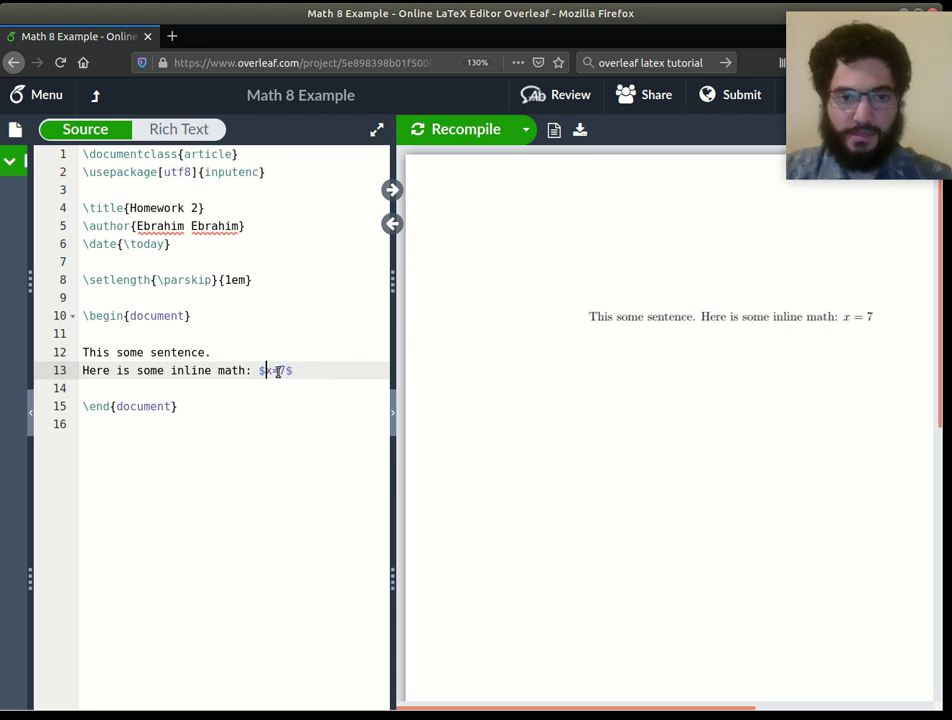
pyautogui.click(288, 371)
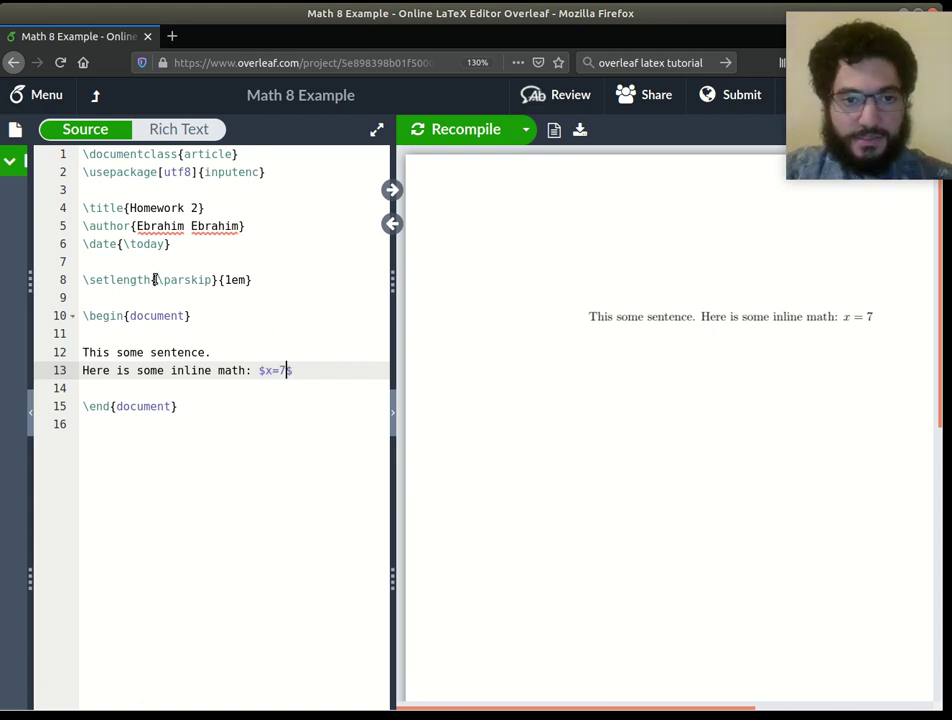
pyautogui.moveTo(156, 280); pyautogui.dragTo(213, 280)
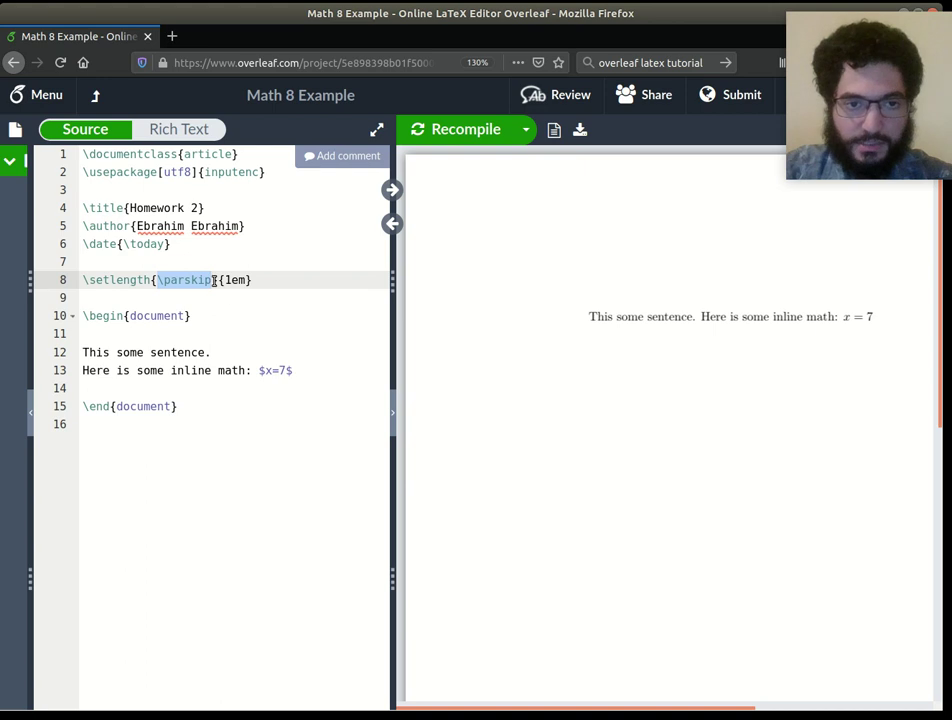
pyautogui.click(283, 371)
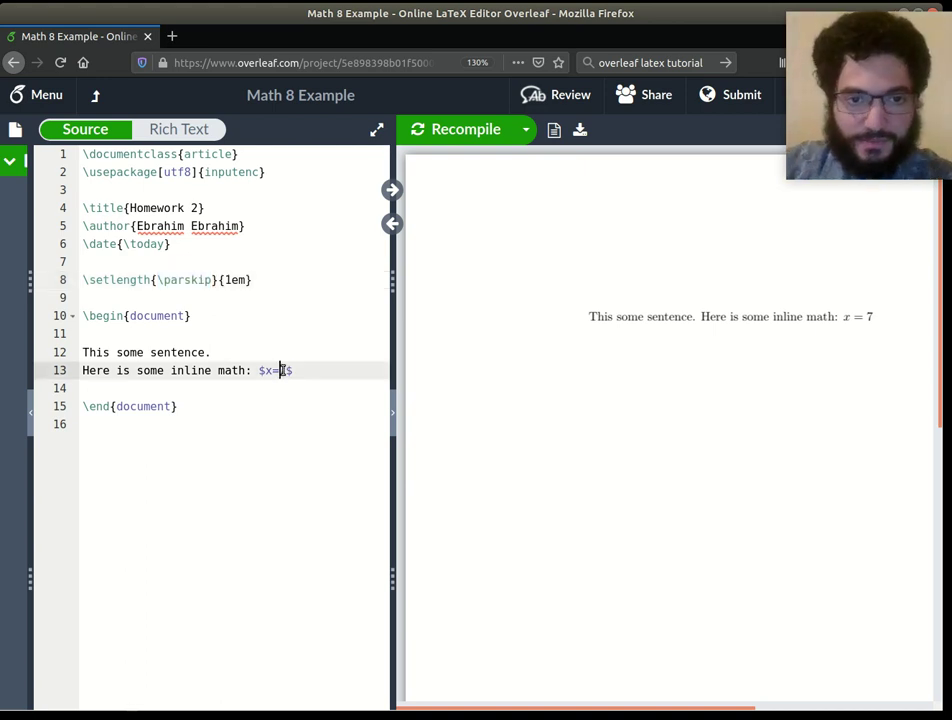
# Add a separate paragraph containing the inline math $\Phi$ below the $x=7$ line.
pyautogui.click(298, 371)
pyautogui.press('Return')
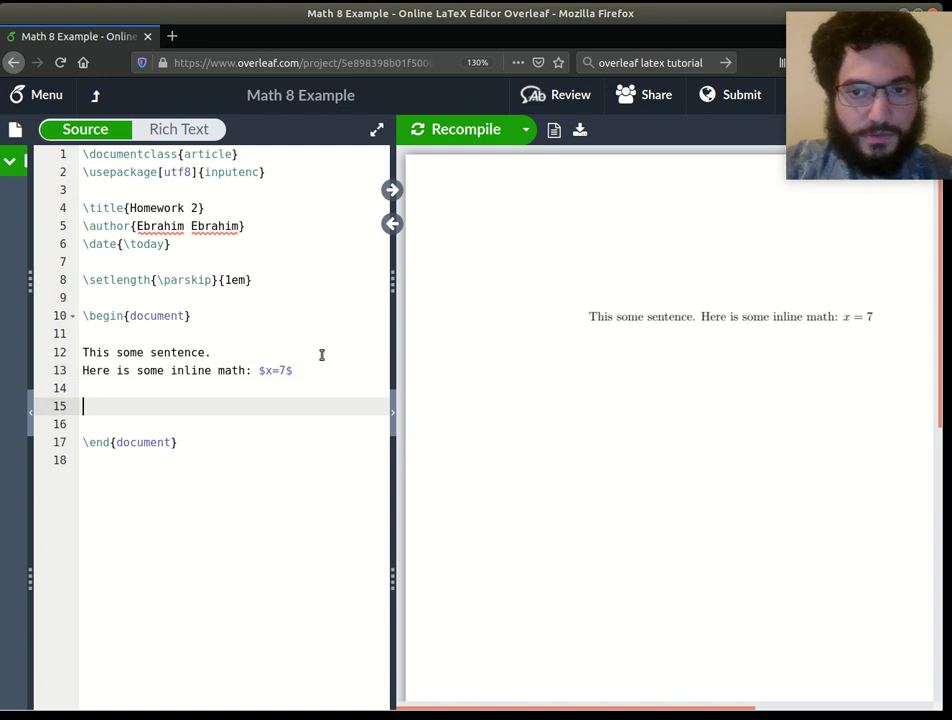
pyautogui.press('Return')
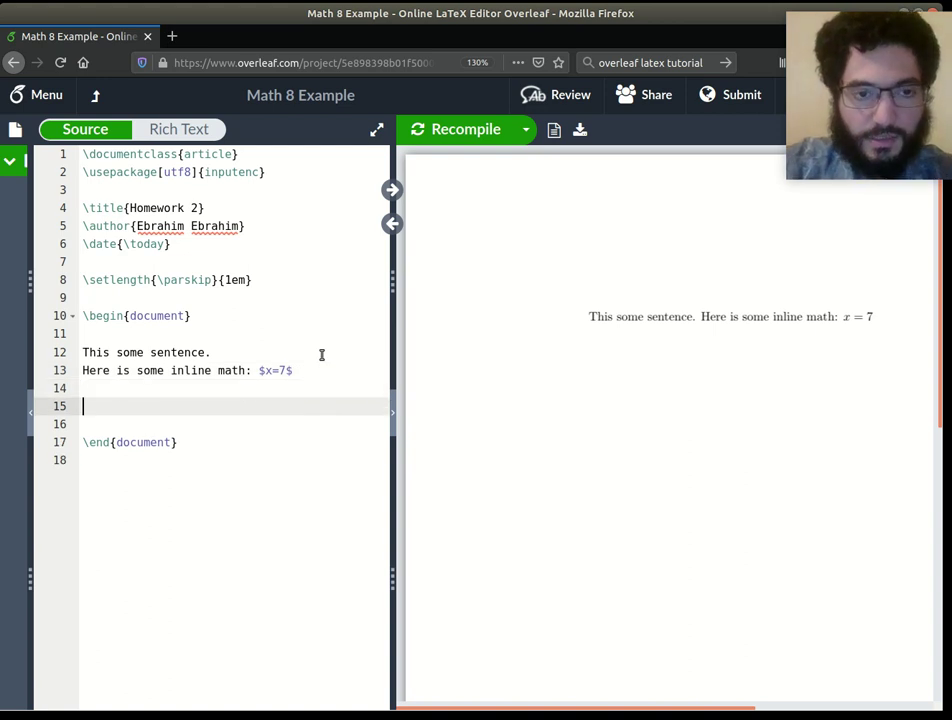
pyautogui.write('$')
pyautogui.write('\\Phi$')
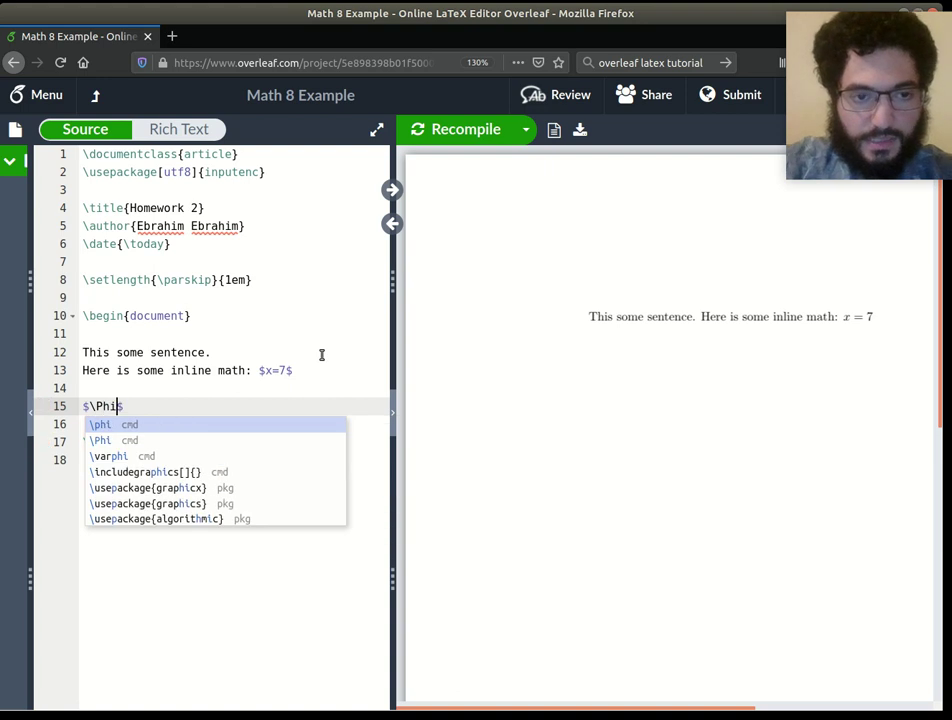
pyautogui.press('Right')
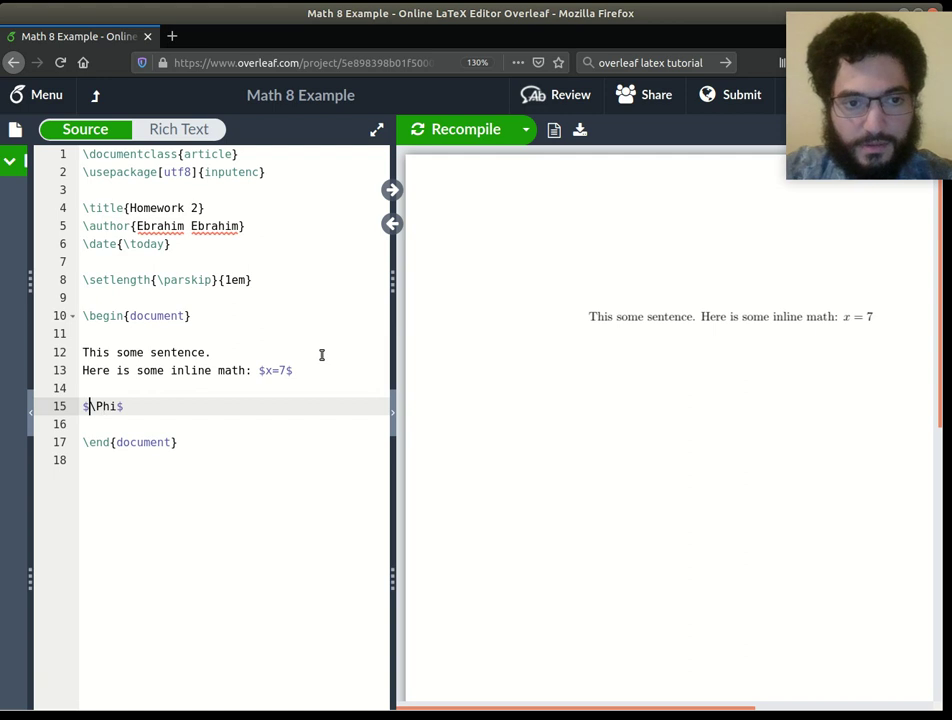
# Highlight the \Phi command between its dollar signs to examine how the Greek letter is written.
pyautogui.press('Left')
pyautogui.press('Left')
pyautogui.press('Left')
pyautogui.press('Left')
pyautogui.press('Left')
pyautogui.hotkey('shift', 'Right')
pyautogui.hotkey('shift', 'Right')
pyautogui.hotkey('shift', 'Right')
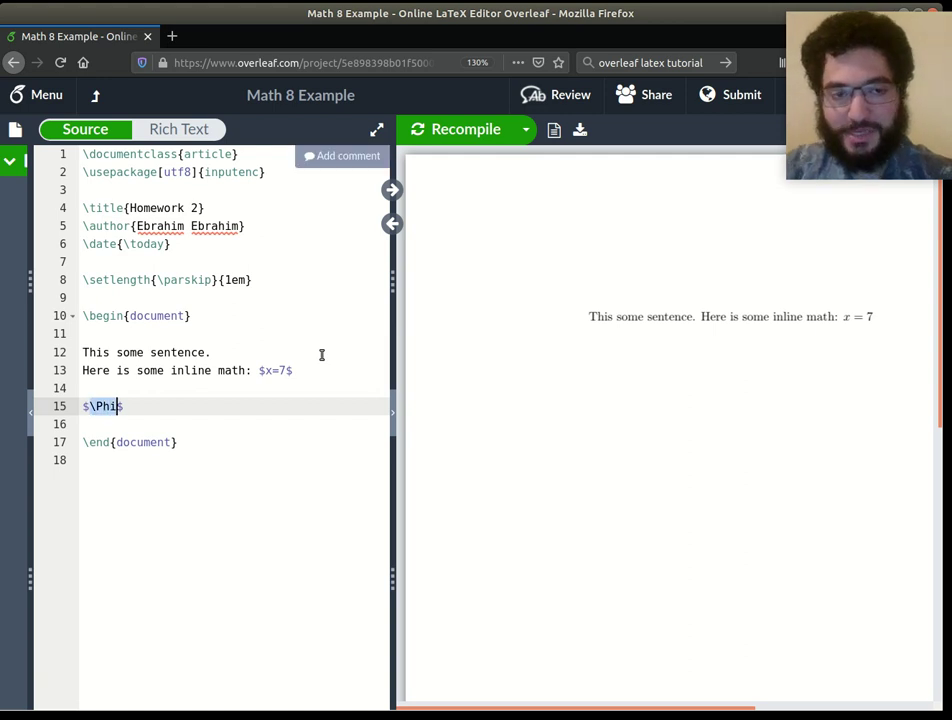
pyautogui.press('Home')
pyautogui.hotkey('shift', 'Left')
pyautogui.hotkey('shift', 'Left')
# Add another paragraph containing $\Psi$ below the $\Phi$ line and recompile the PDF.
pyautogui.press('Right')
pyautogui.press('Right')
pyautogui.press('Return')
pyautogui.press('Return')
pyautogui.write('$\\PSi')
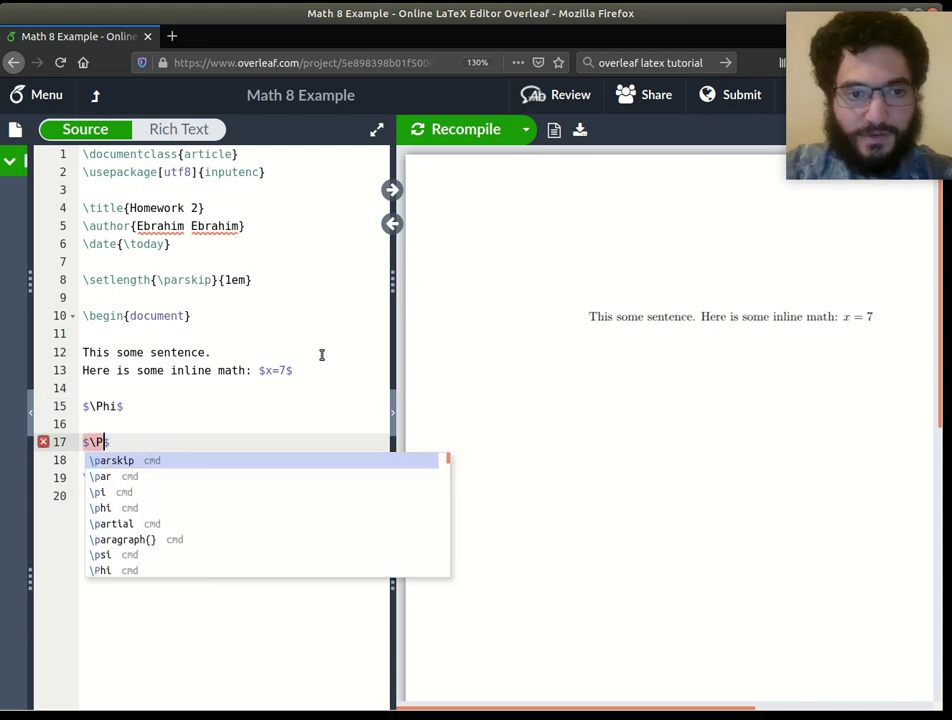
pyautogui.press('BackSpace')
pyautogui.press('BackSpace')
pyautogui.write('si')
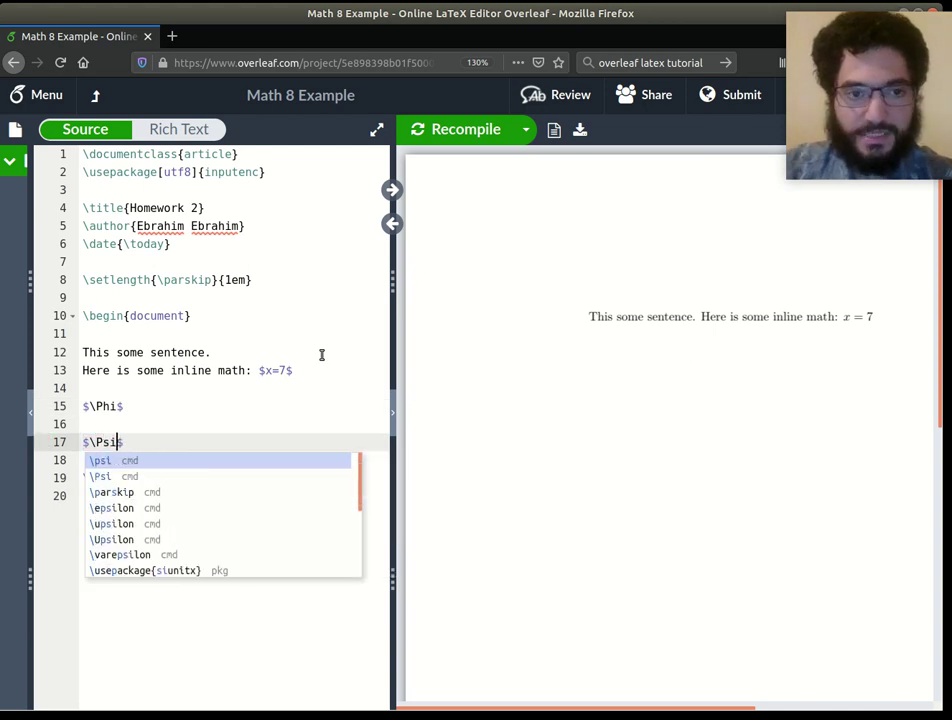
pyautogui.hotkey('ctrl', 's')
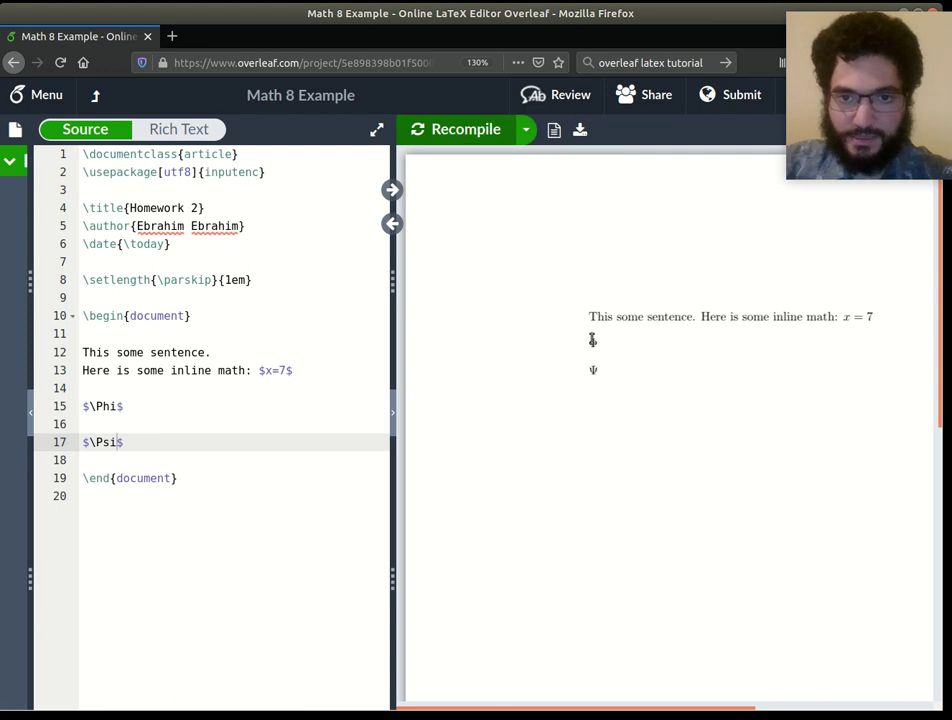
# Extend the $\Phi$ formula to $\Phi\Rightarrow\Psi$ and recompile the PDF.
pyautogui.click(116, 408)
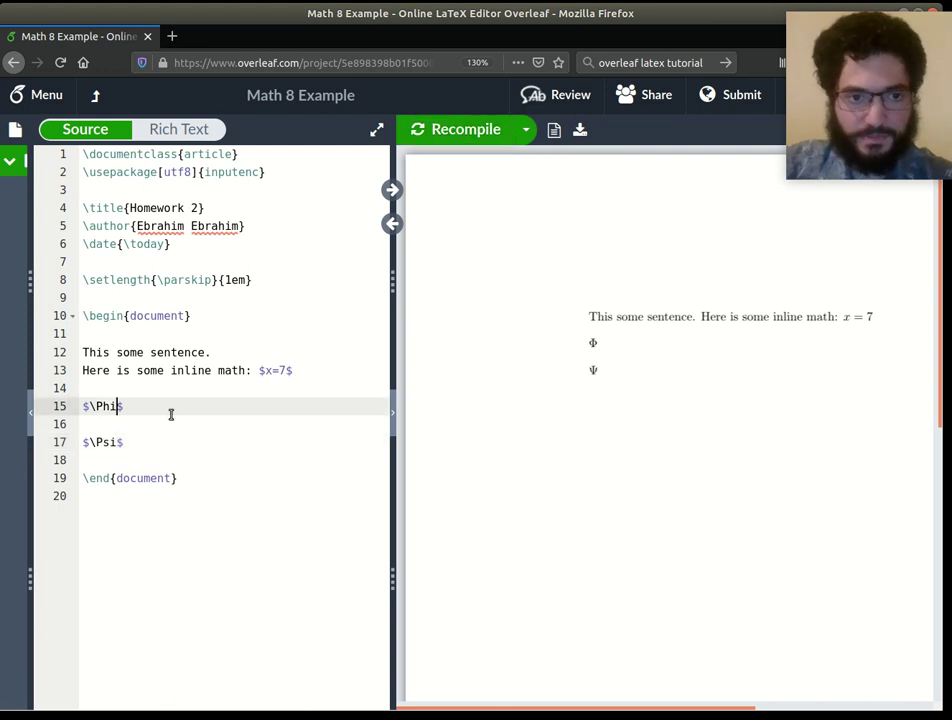
pyautogui.write('\\Rightarrow')
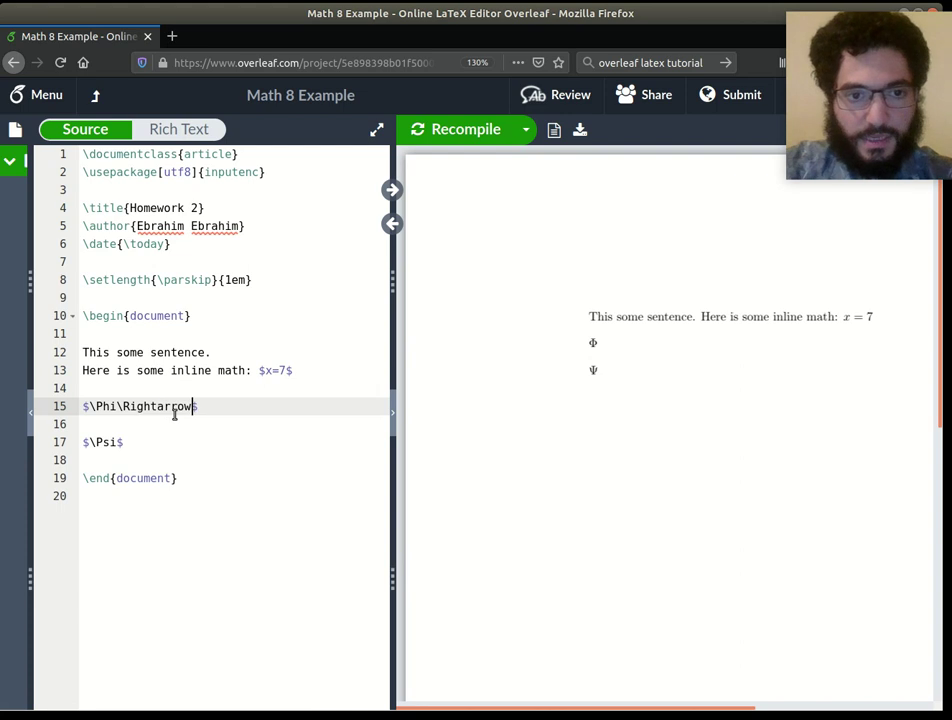
pyautogui.moveTo(194, 407)
pyautogui.mouseDown()
pyautogui.moveTo(116, 407)
pyautogui.moveTo(200, 406)
pyautogui.mouseUp()
pyautogui.press('Left')
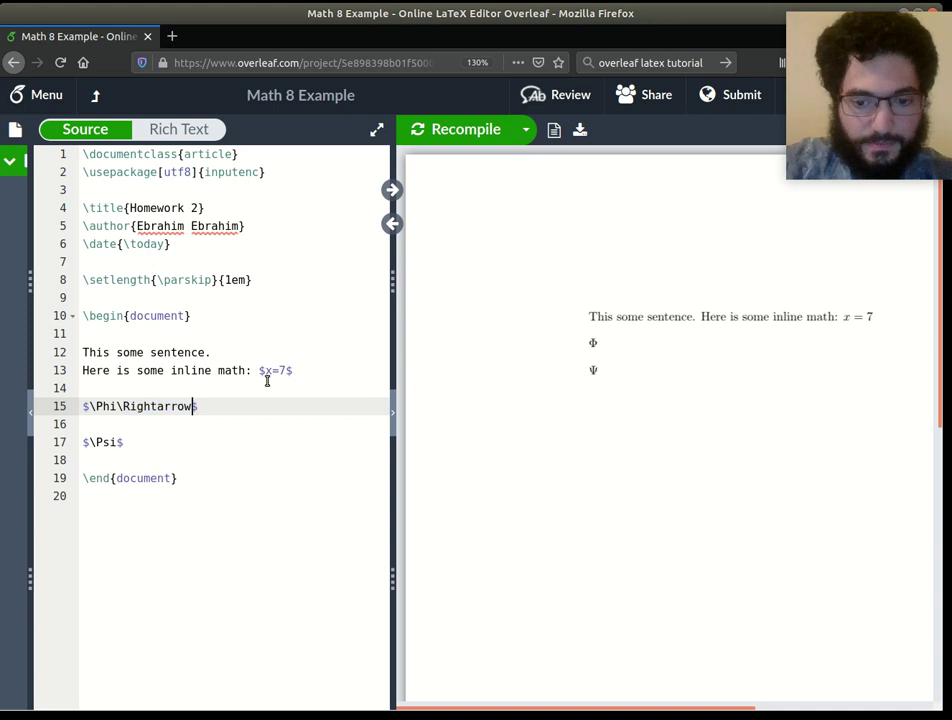
pyautogui.write('\\Psi')
pyautogui.click(214, 426)
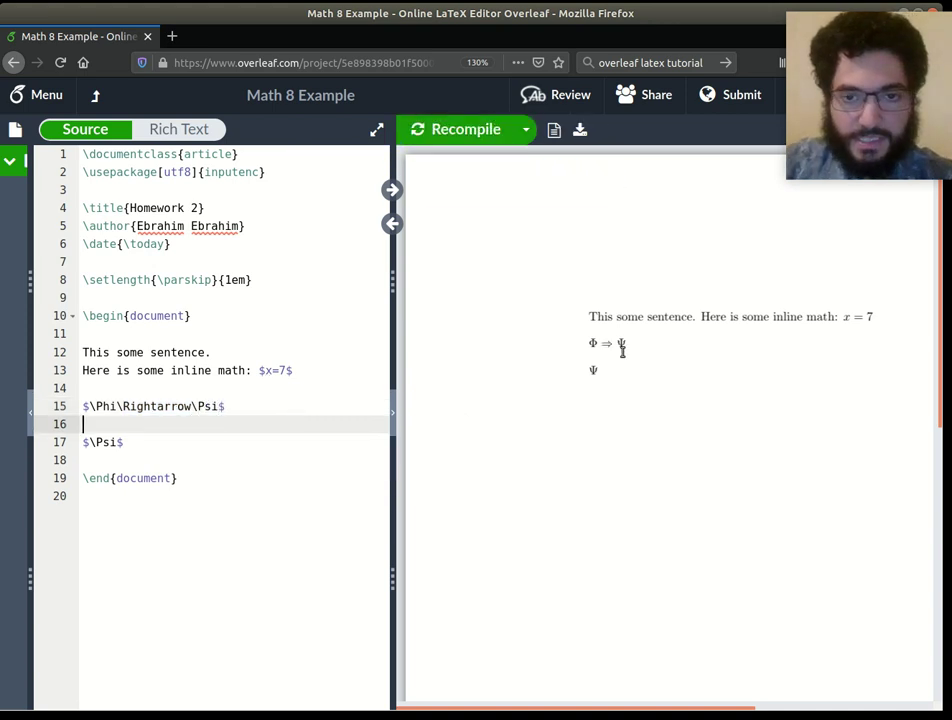
pyautogui.hotkey('shift', 'Up')
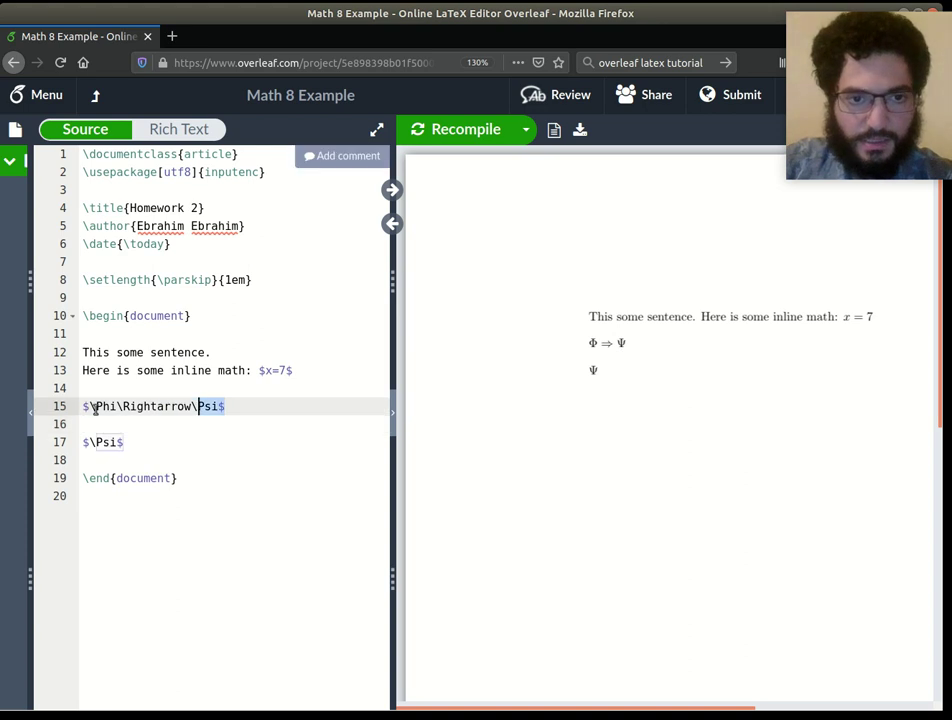
# Extend the separate $\Psi$ formula to $\Psi\wedge\Omega$ and recompile the PDF.
pyautogui.click(116, 441)
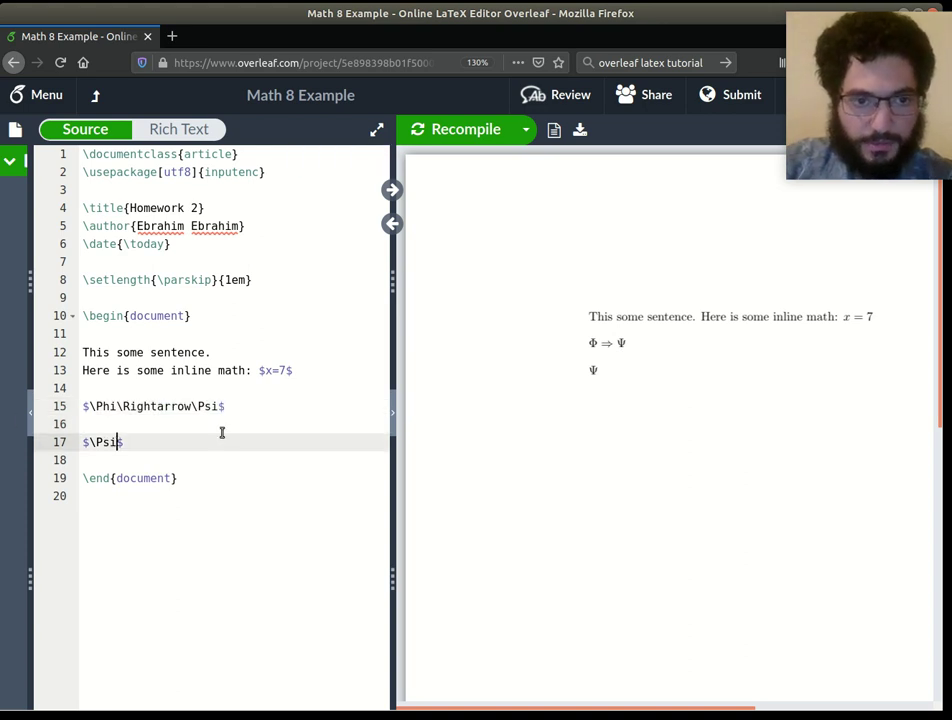
pyautogui.write('\\wed')
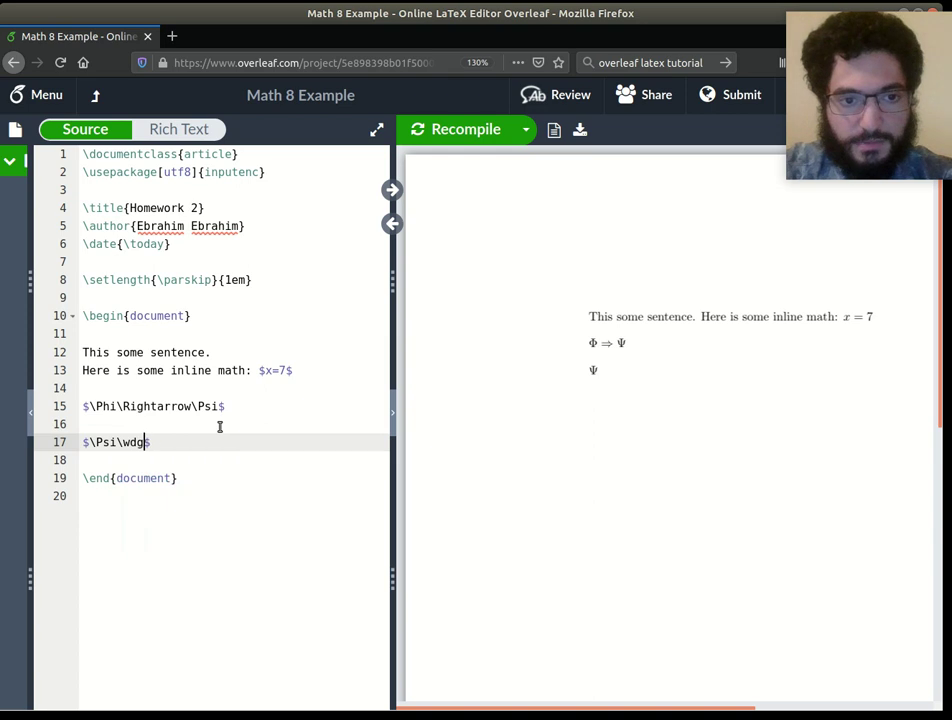
pyautogui.write('ge\\P')
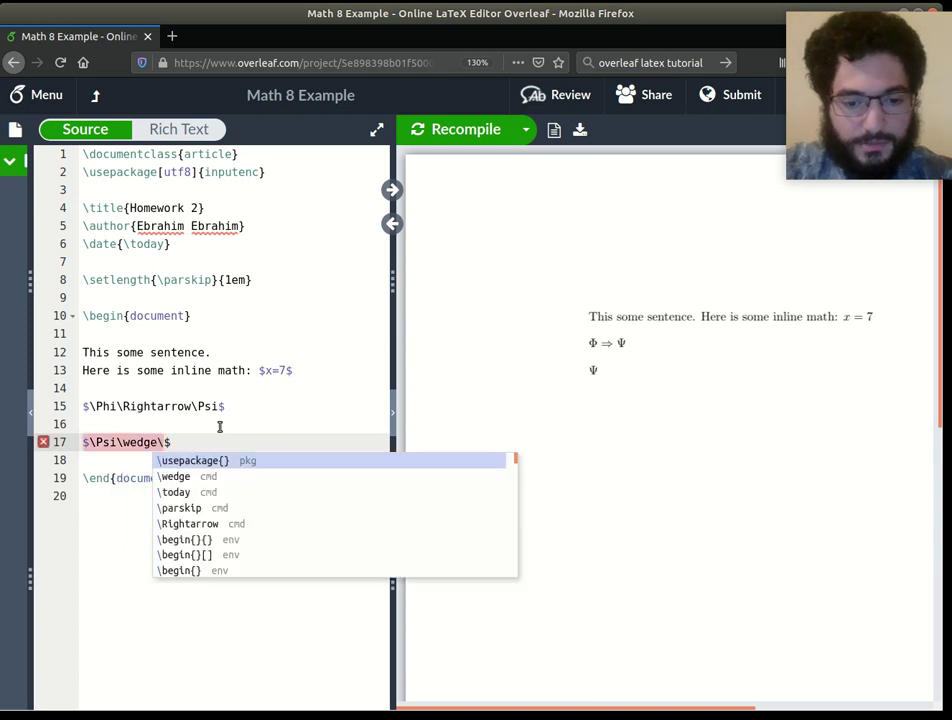
pyautogui.press('BackSpace')
pyautogui.write('Omega')
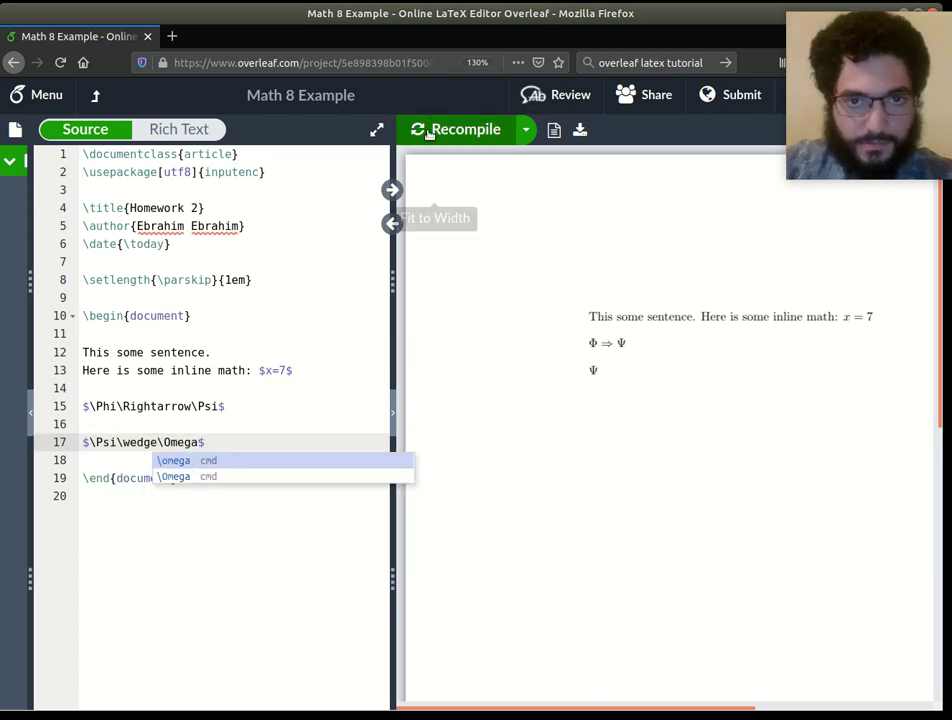
pyautogui.press('Escape')
pyautogui.click(438, 128)
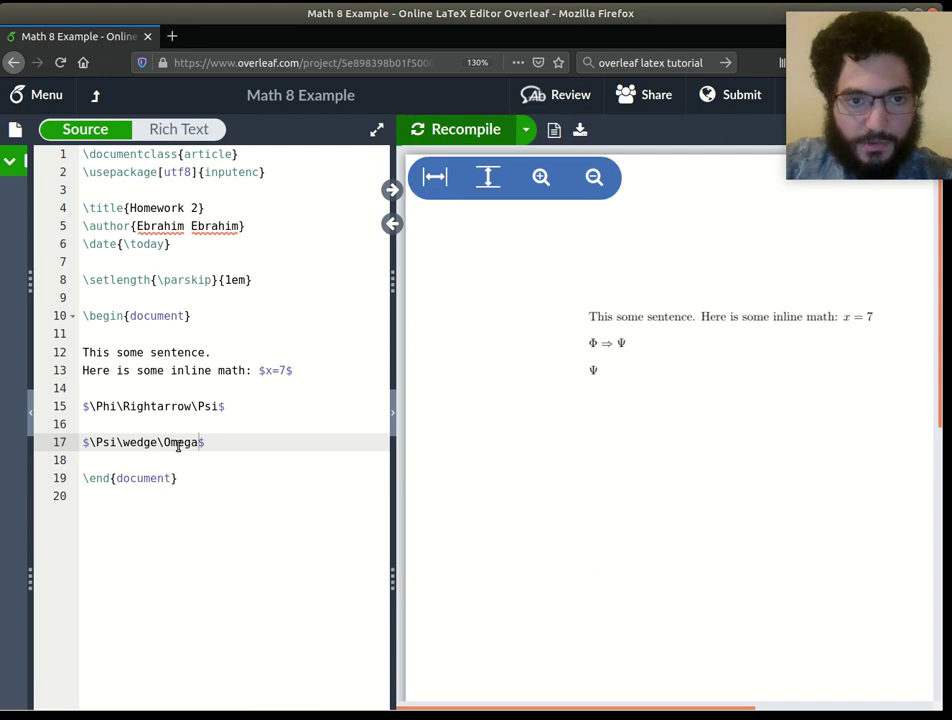
# Switch the Greek letters in the wedge formula to lowercase, giving $\psi\wedge\omega$, and recompile the PDF.
pyautogui.hotkey('shift', 'Left')
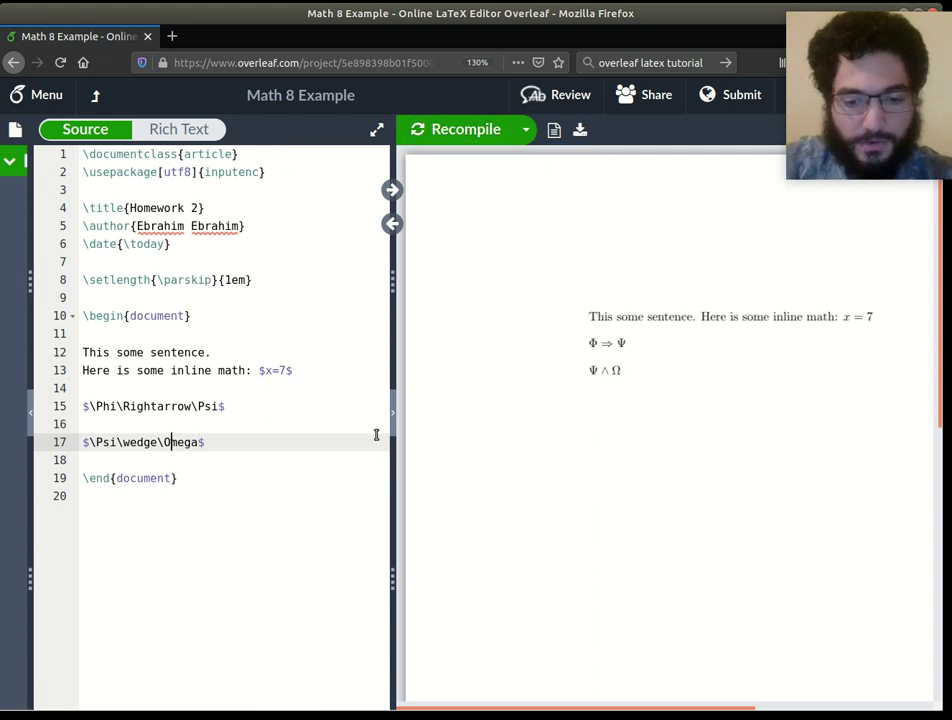
pyautogui.write('o')
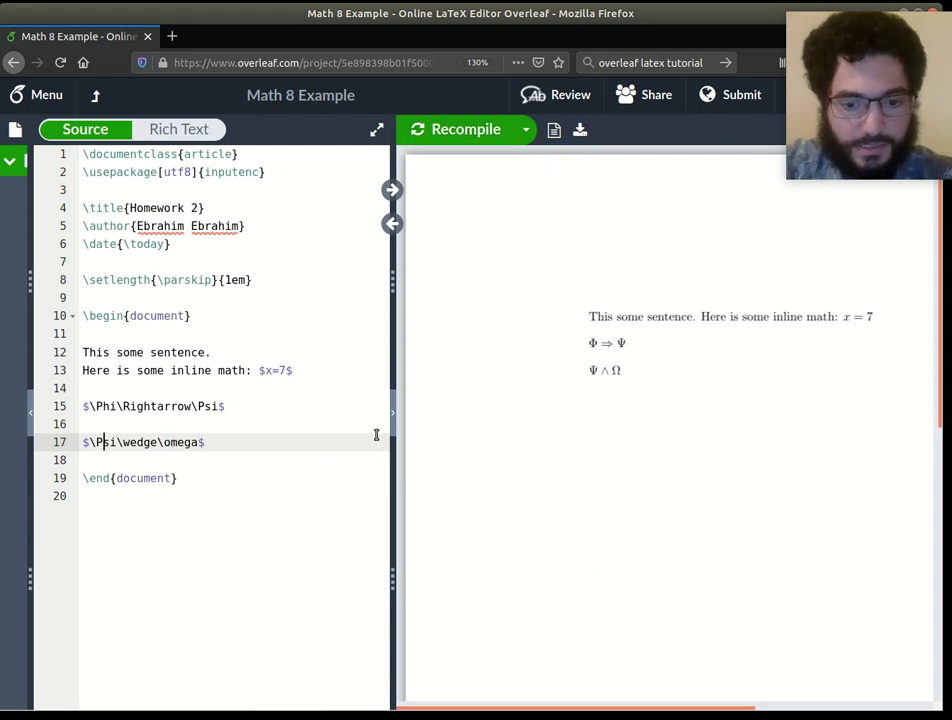
pyautogui.write('p')
pyautogui.hotkey('ctrl', 's')
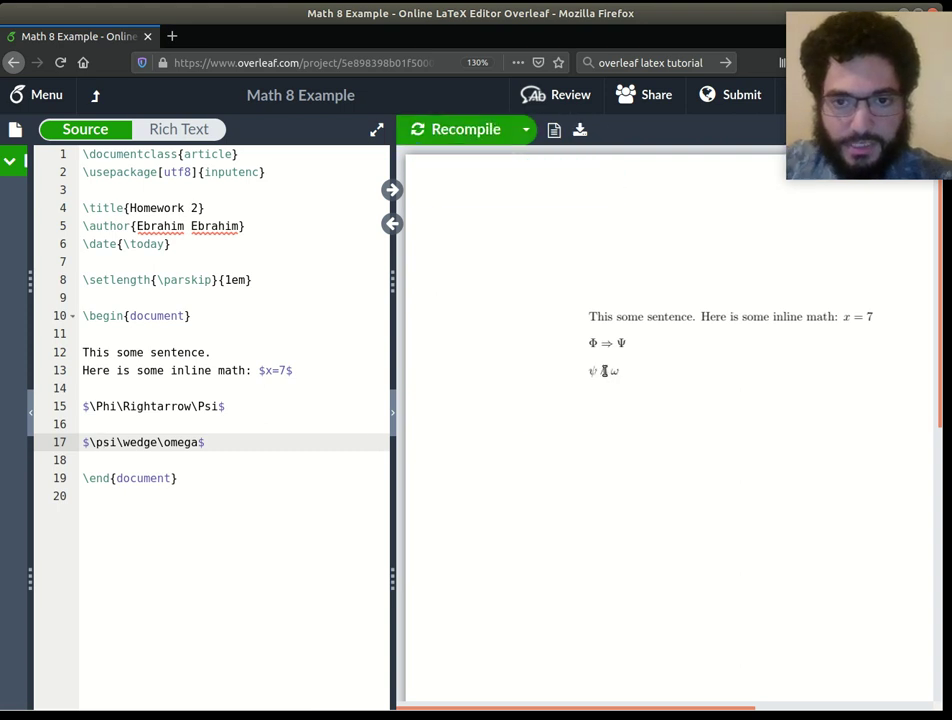
pyautogui.doubleClick(599, 374)
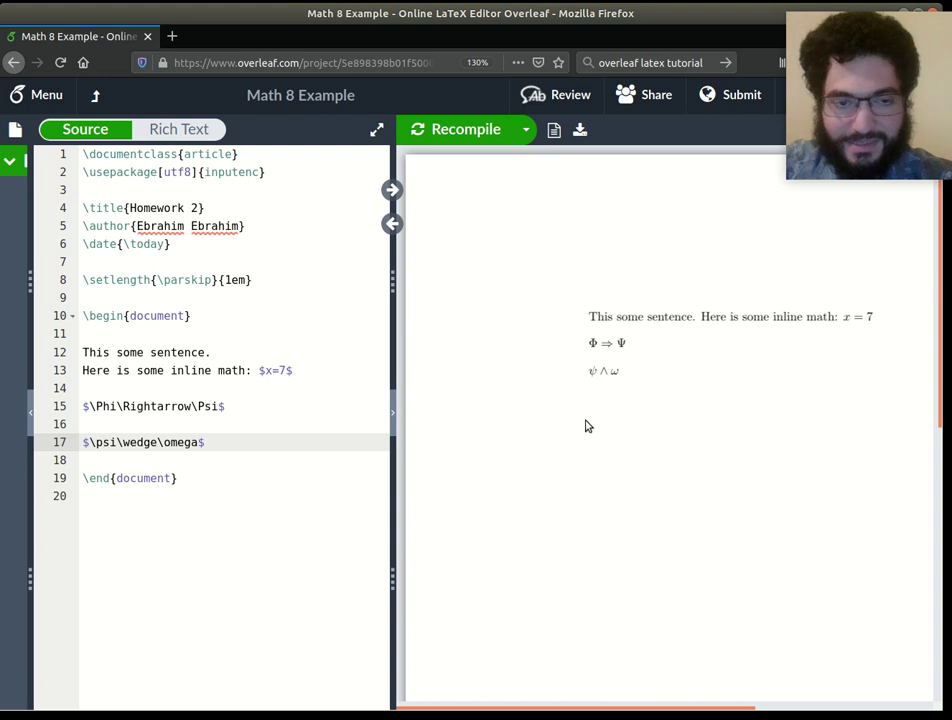
# Restore the capital Greek letters in the wedge formula as $\Psi\wedge\Omega$ and recompile the PDF.
pyautogui.press('BackSpace')
pyautogui.write('P')
pyautogui.press('Right')
pyautogui.press('Right')
pyautogui.press('Right')
pyautogui.press('Right')
pyautogui.press('Right')
pyautogui.press('Right')
pyautogui.press('Right')
pyautogui.press('Right')
pyautogui.press('Right')
pyautogui.press('BackSpace')
pyautogui.write('O')
pyautogui.press('Right')
pyautogui.press('Right')
pyautogui.press('Right')
pyautogui.press('Right')
pyautogui.press('BackSpace')
pyautogui.write('a')
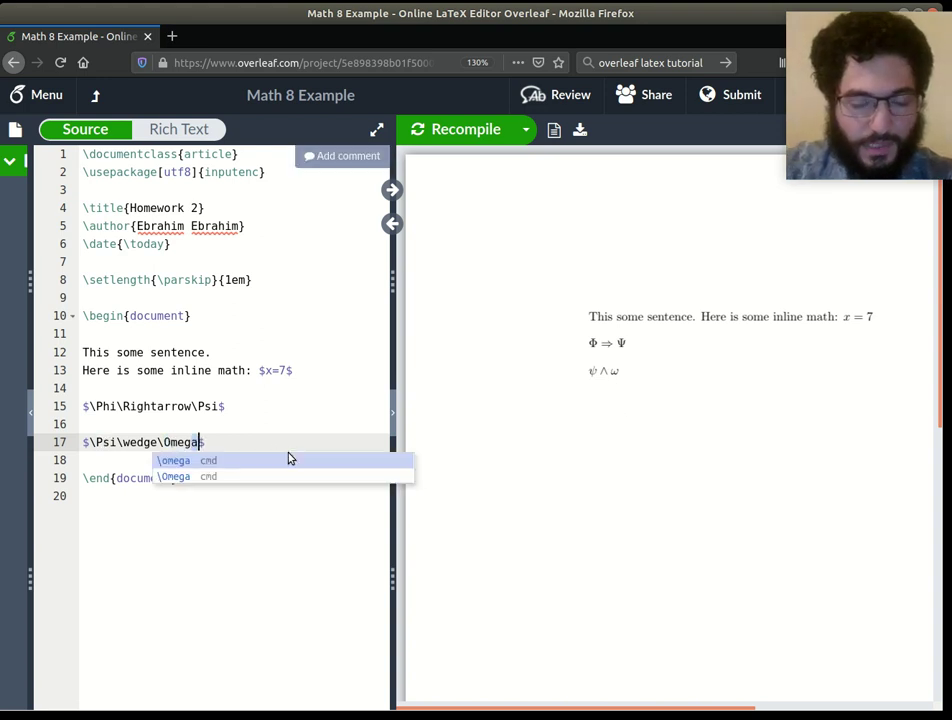
pyautogui.press('Right')
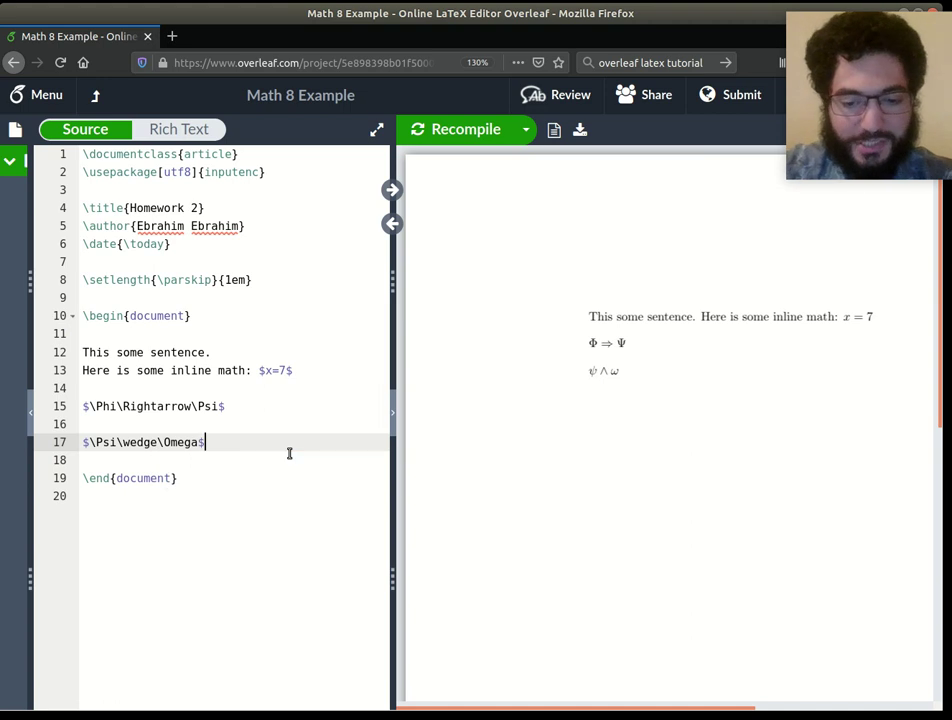
pyautogui.hotkey('ctrl', 's')
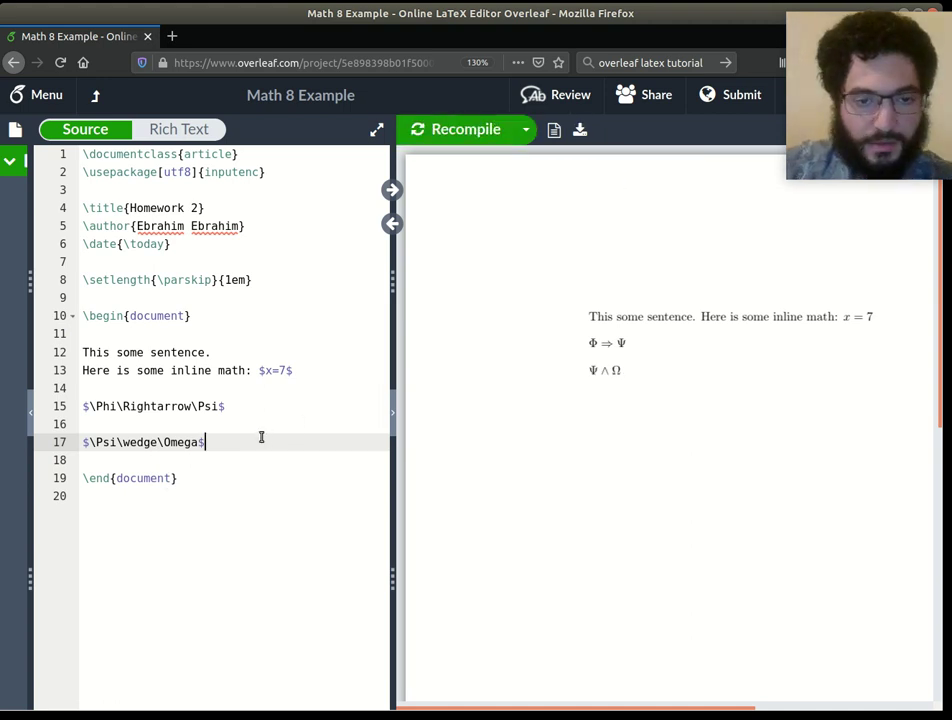
# Duplicate the wedge formula as a new paragraph below it and change the copy to $\Psi\vee\Omega$.
pyautogui.moveTo(263, 440); pyautogui.dragTo(72, 450)
pyautogui.hotkey('ctrl', 'c')
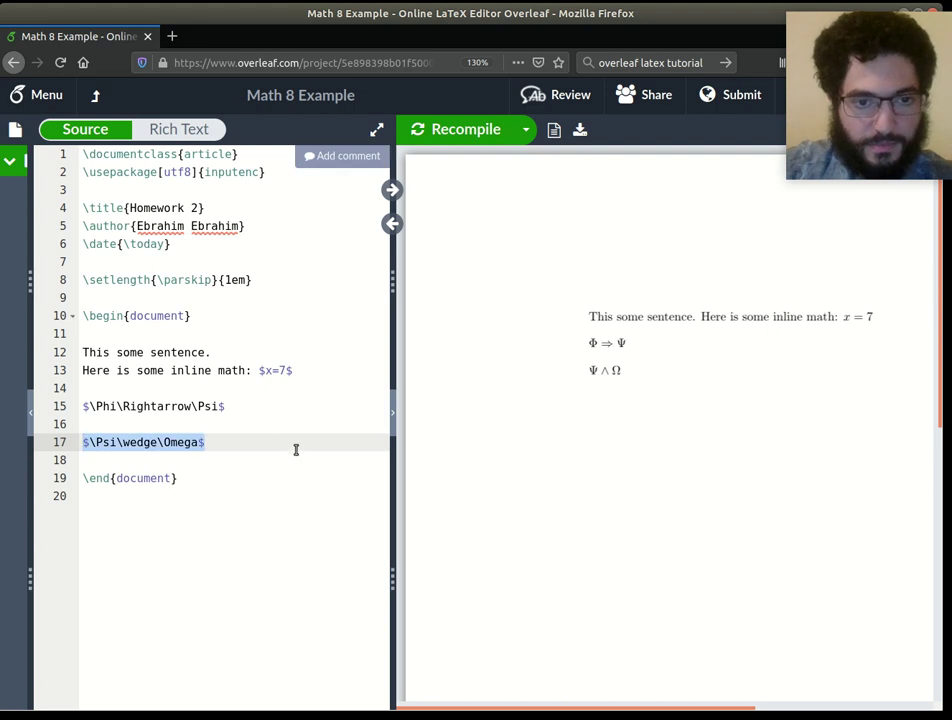
pyautogui.click(284, 441)
pyautogui.press('Return')
pyautogui.press('Return')
pyautogui.hotkey('ctrl', 'v')
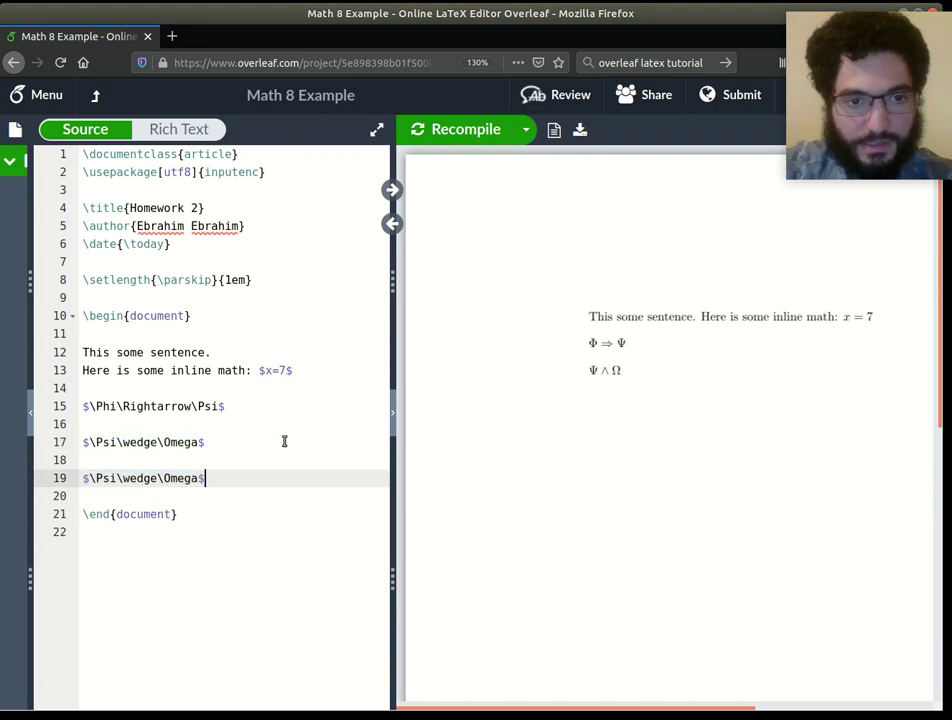
pyautogui.hotkey('ctrl', 'shift', 'Left')
pyautogui.write('vee')
pyautogui.press('Down')
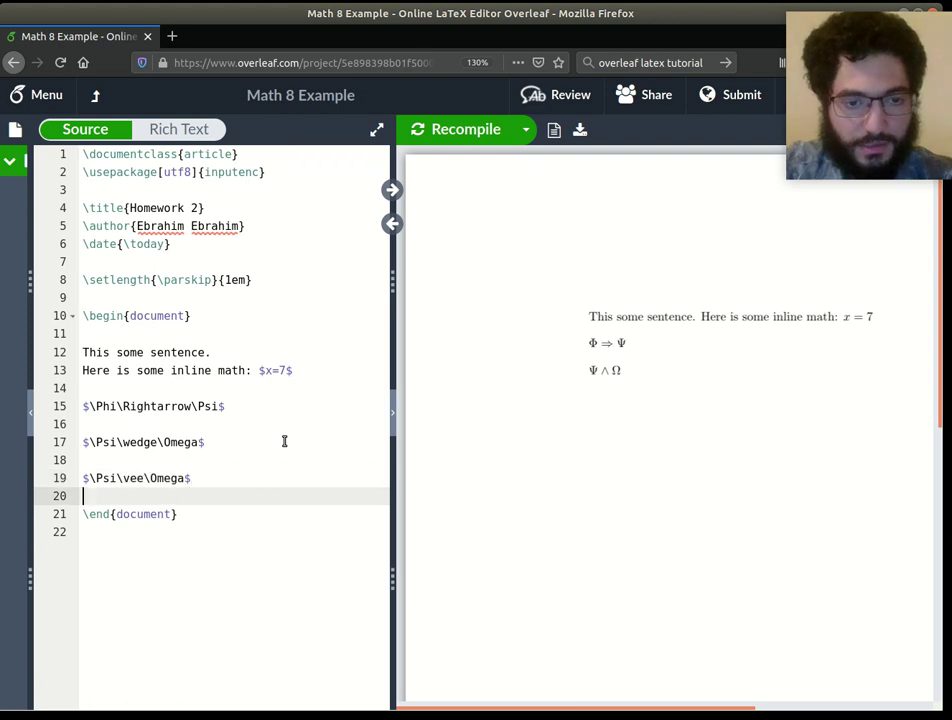
# Add a paragraph containing $\neg\Sigma$ below the vee formula, recompile the PDF and check the rendered negation symbol.
pyautogui.press('Return')
pyautogui.press('Return')
pyautogui.press('Up')
pyautogui.write('$\\neg\\')
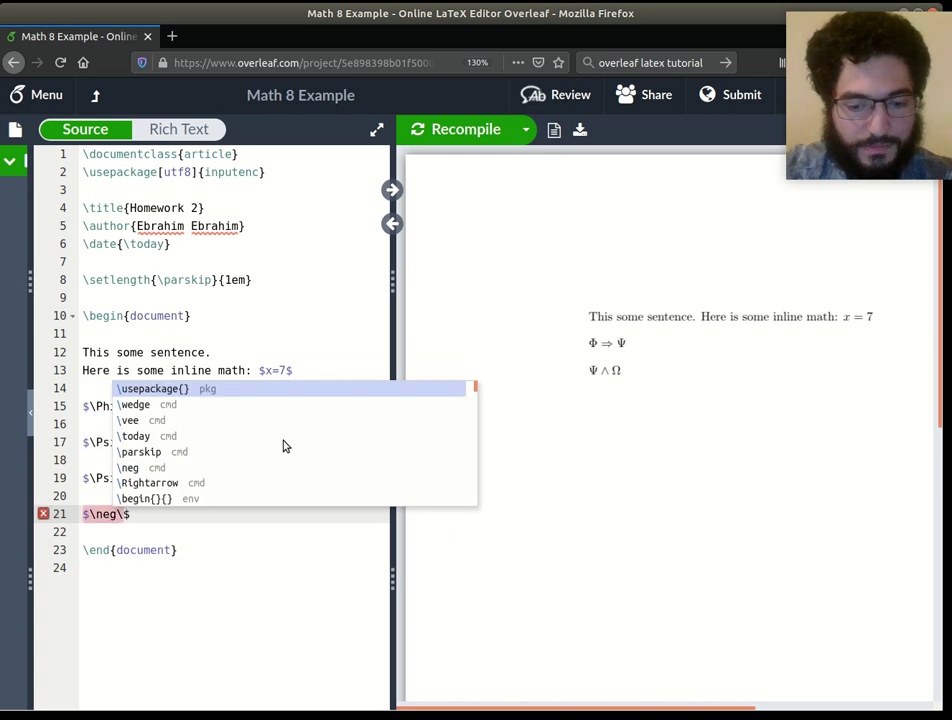
pyautogui.write('Sigm')
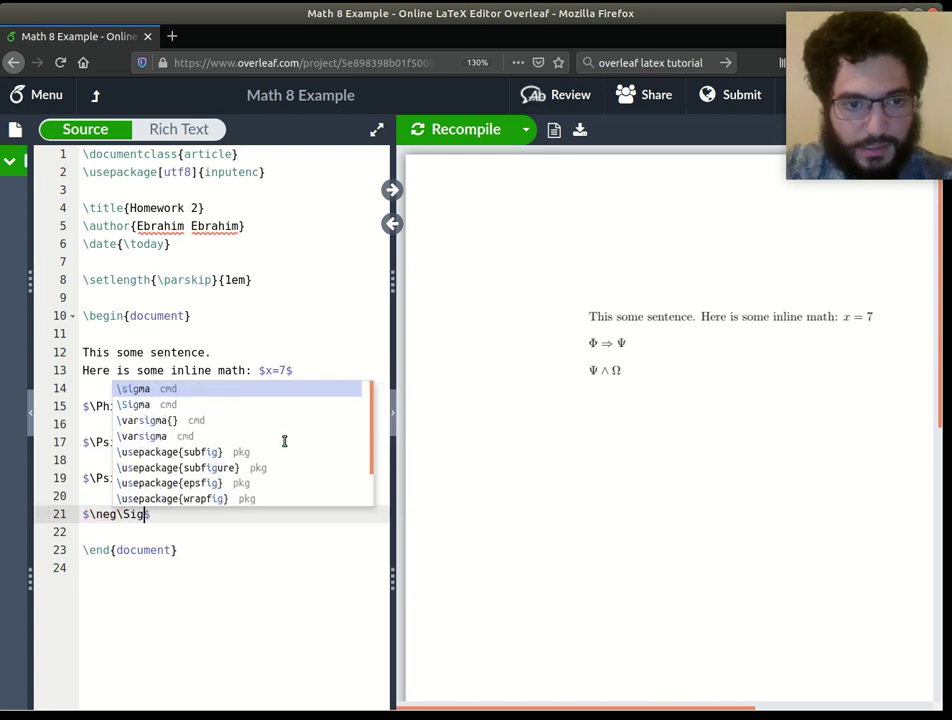
pyautogui.write('a$')
pyautogui.click(257, 589)
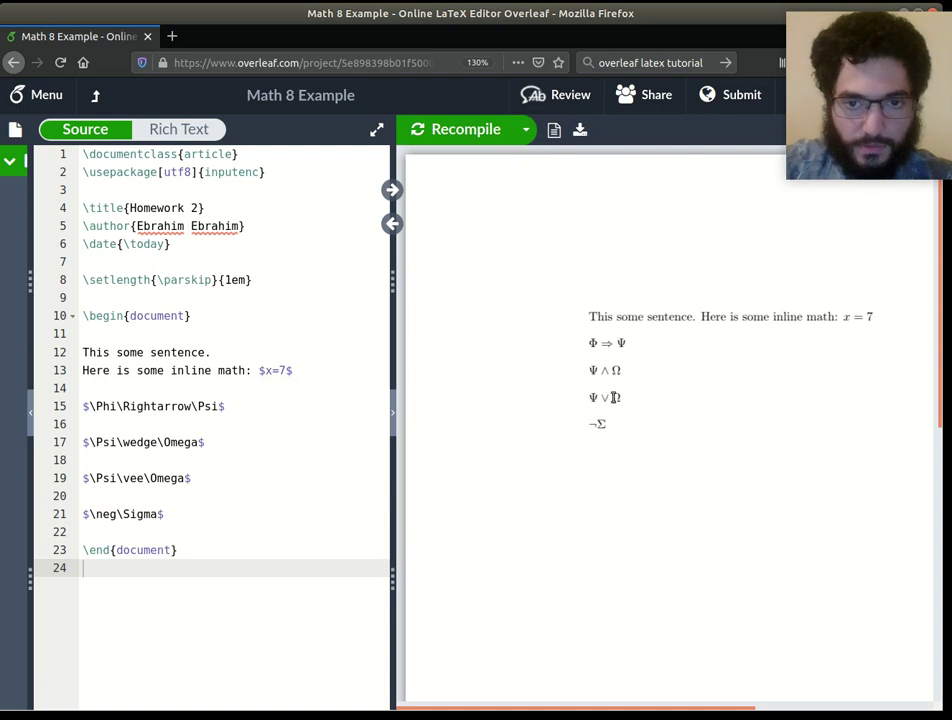
pyautogui.moveTo(614, 397); pyautogui.dragTo(605, 413)
pyautogui.doubleClick(599, 427)
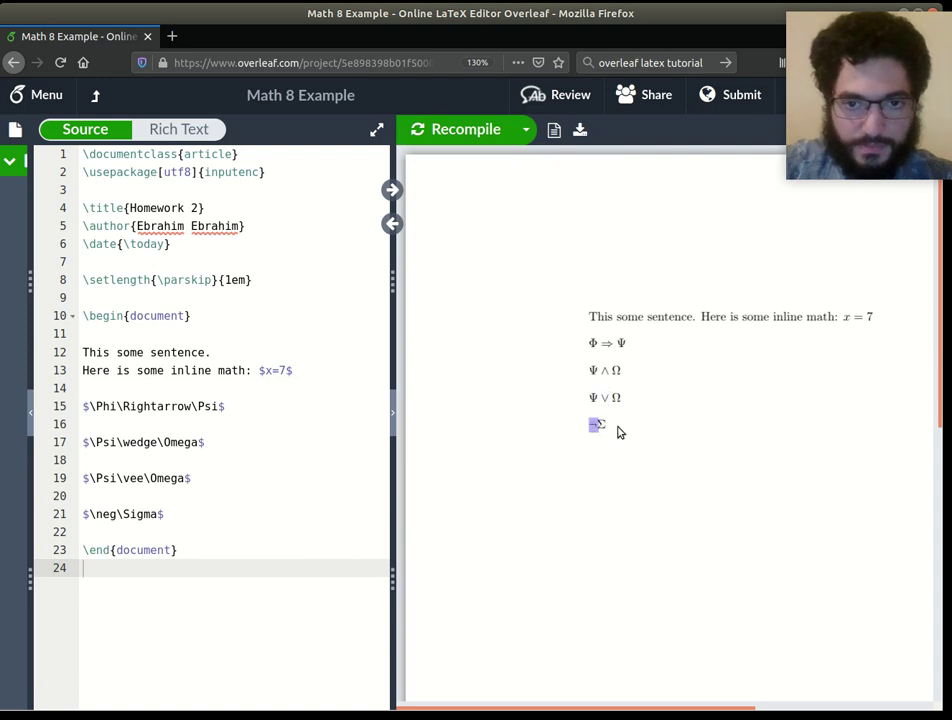
# Add a new paragraph below the $\neg\Sigma$ formula with the bold label \textbf{Claim:}.
pyautogui.click(195, 518)
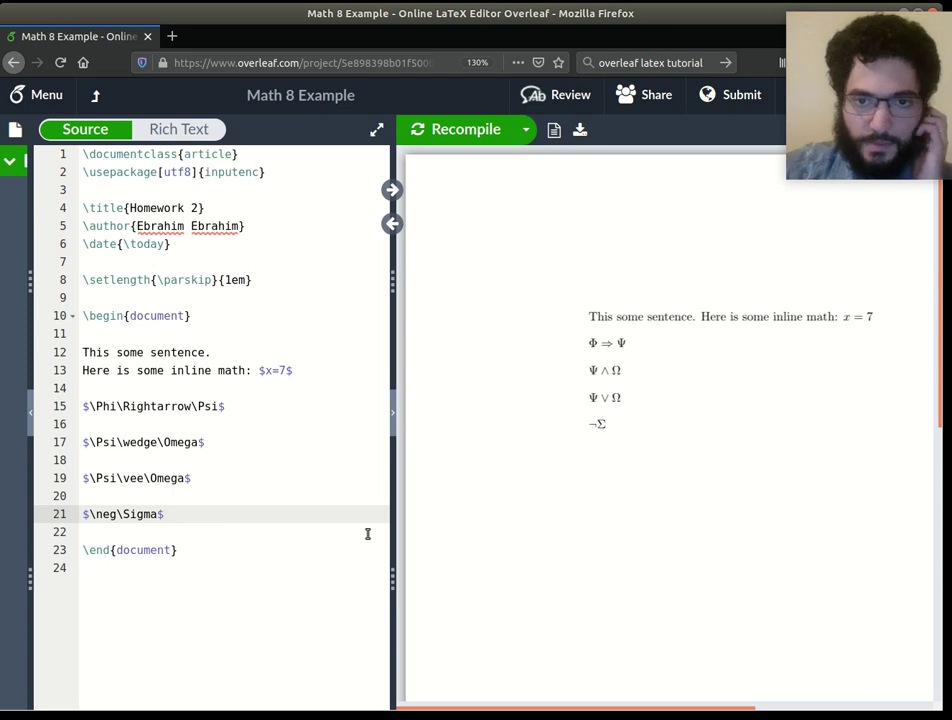
pyautogui.press('Return')
pyautogui.press('Return')
pyautogui.press('BackSpace')
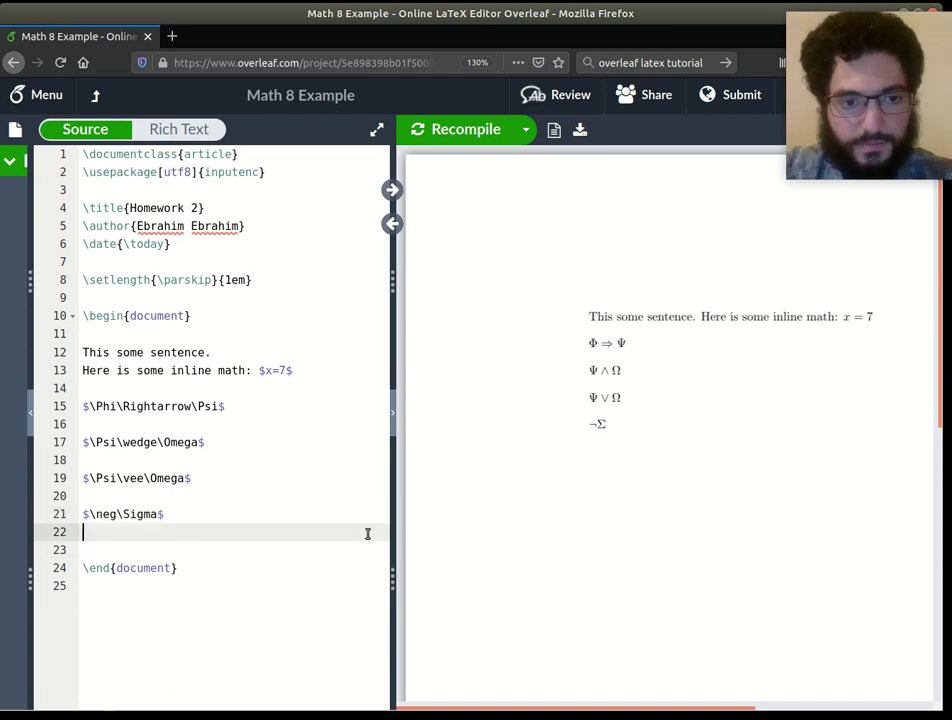
pyautogui.press('Return')
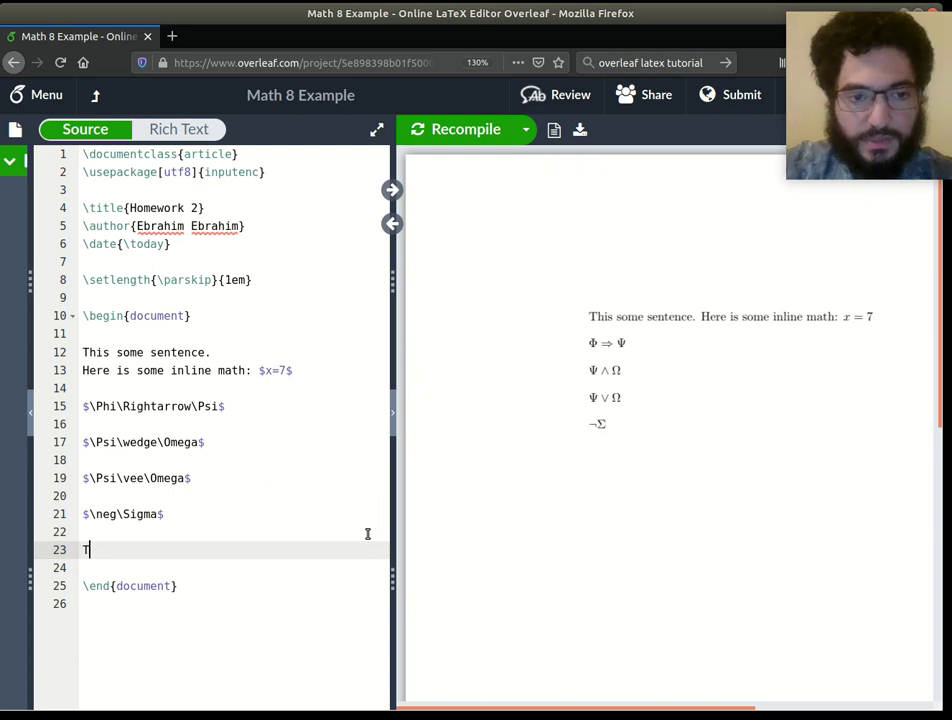
pyautogui.write('extbf{')
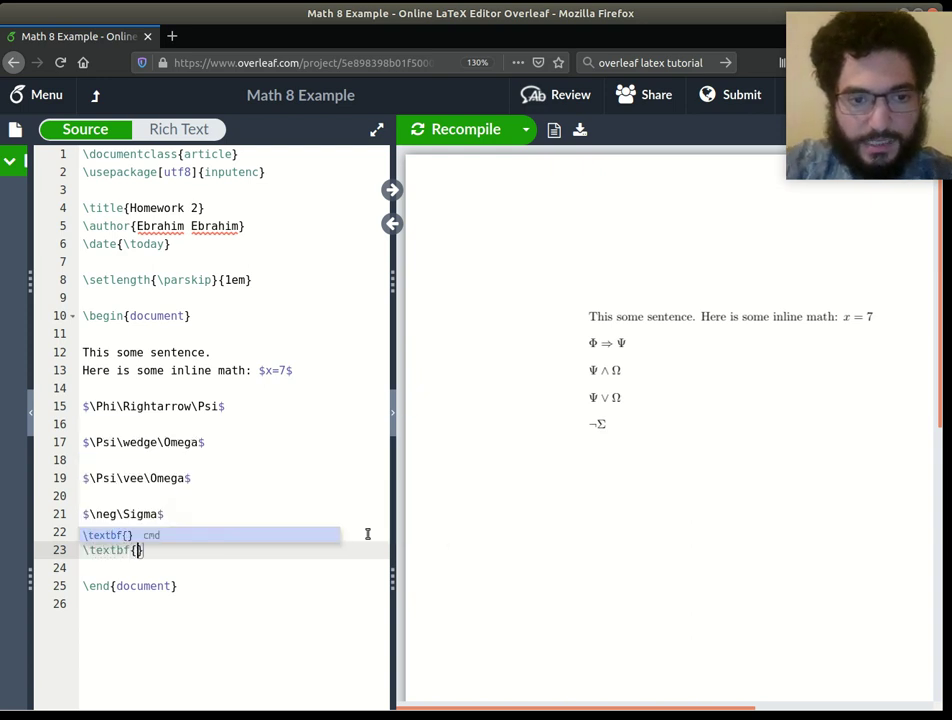
pyautogui.write('Th')
pyautogui.write('laim')
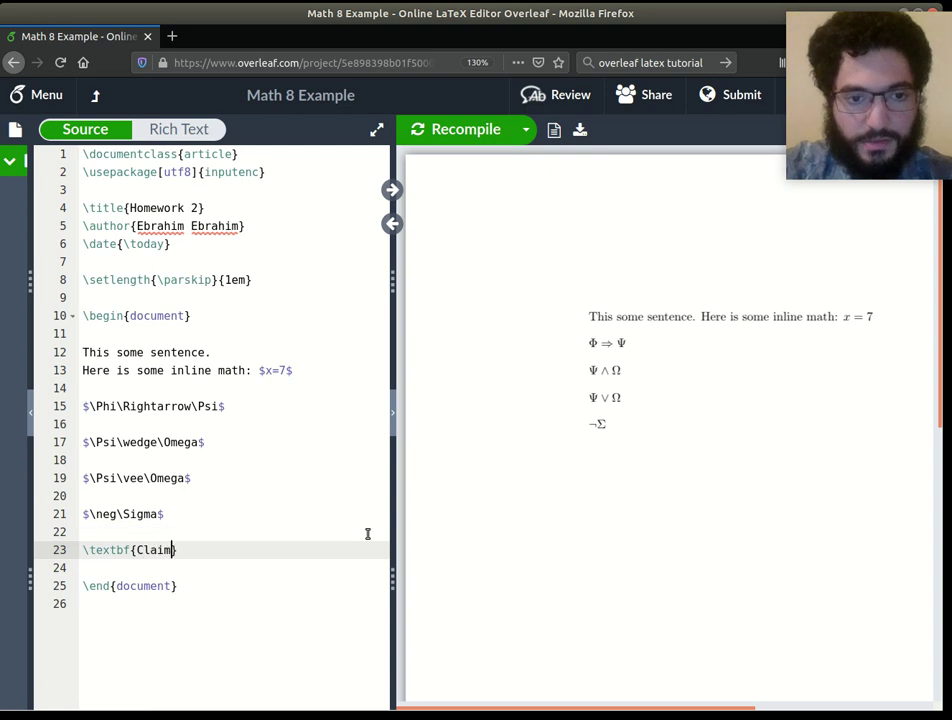
pyautogui.write(':} ')
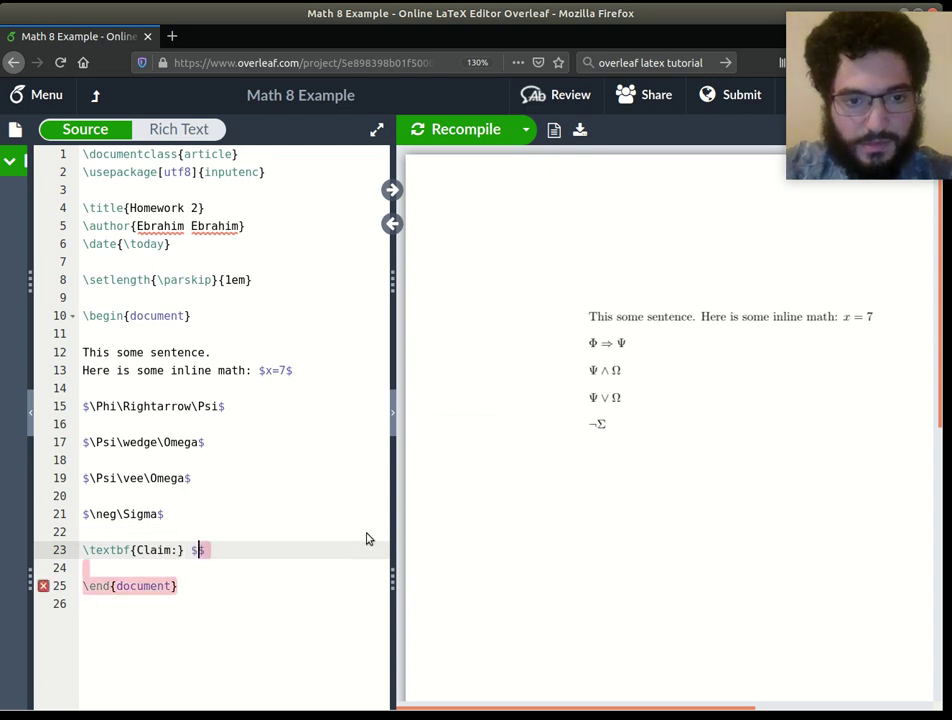
# Begin the claim's statement with "If $\Phi$" on its own source line below the bold label.
pyautogui.write('$\\O')
pyautogui.press('BackSpace')
pyautogui.write('Phi')
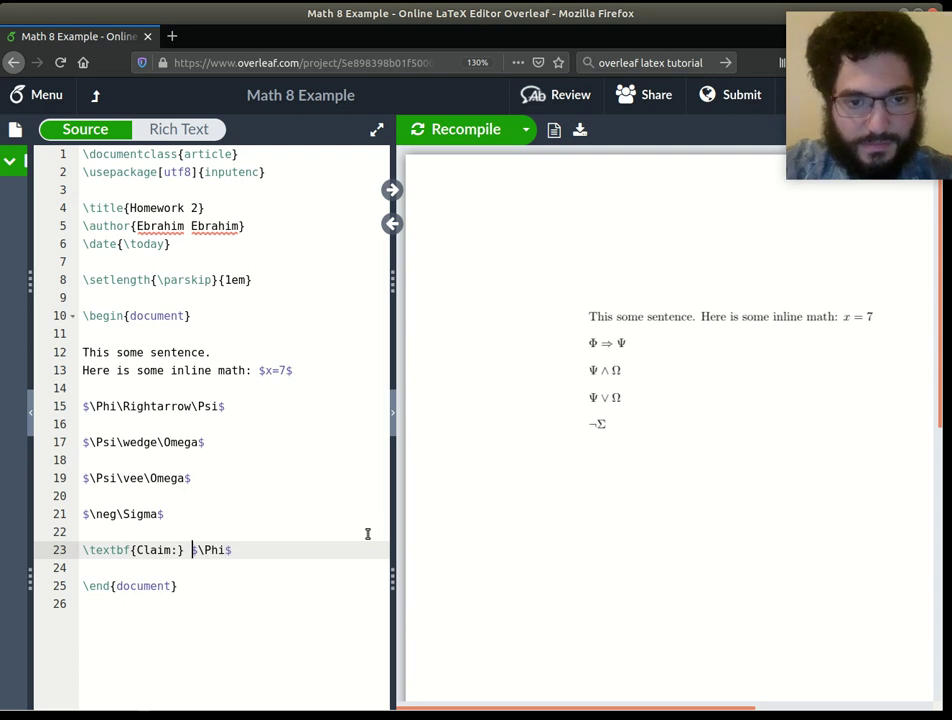
pyautogui.write('If')
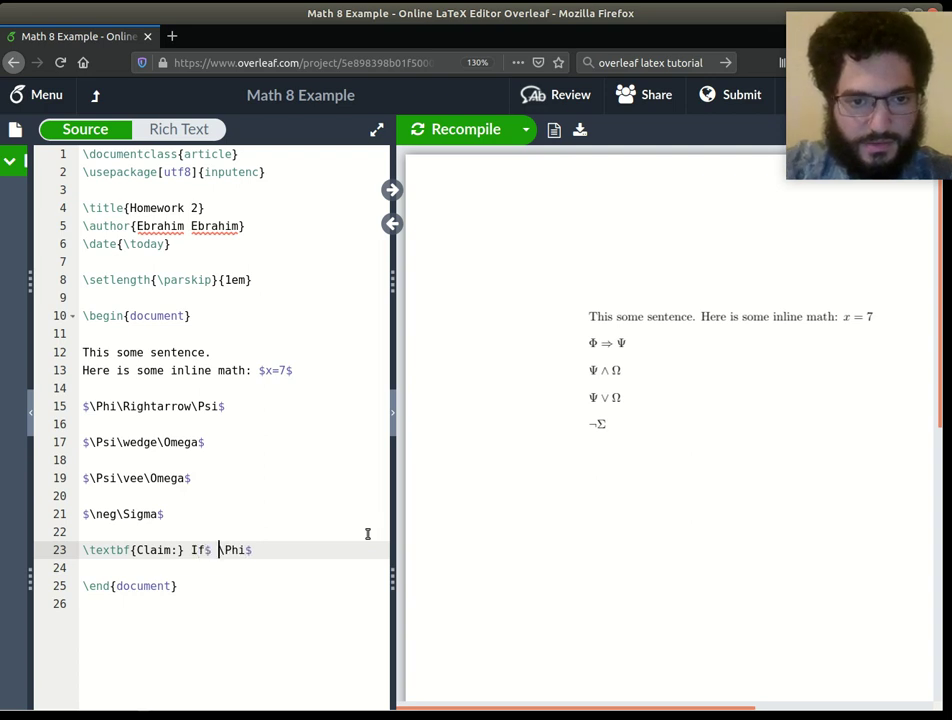
pyautogui.press('BackSpace')
pyautogui.press('Left')
pyautogui.press('Left')
pyautogui.press('Left')
pyautogui.press('BackSpace')
pyautogui.press('Return')
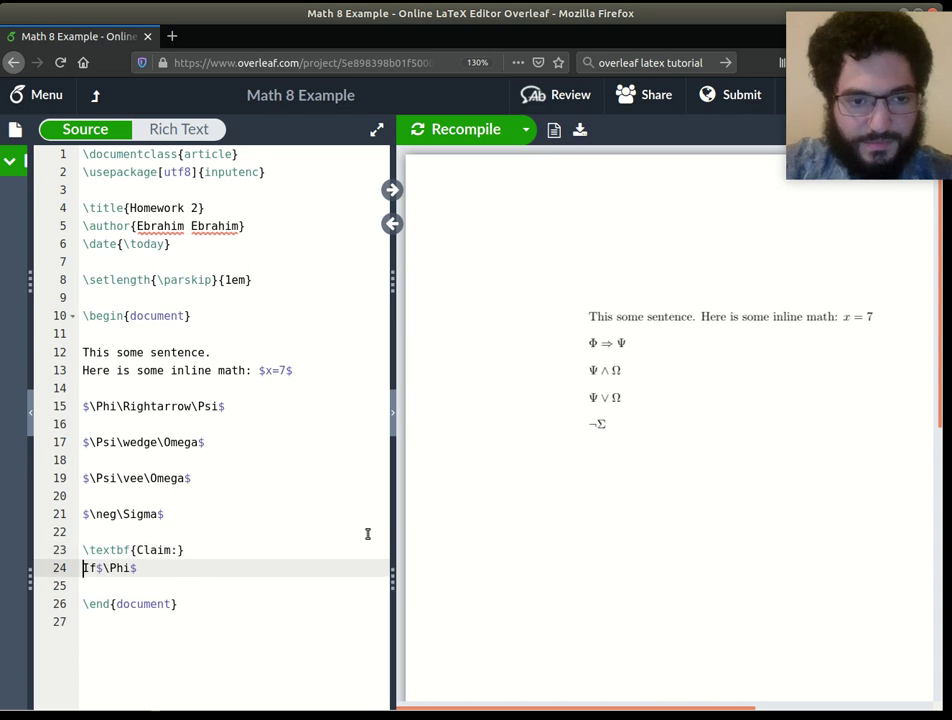
pyautogui.press('Up')
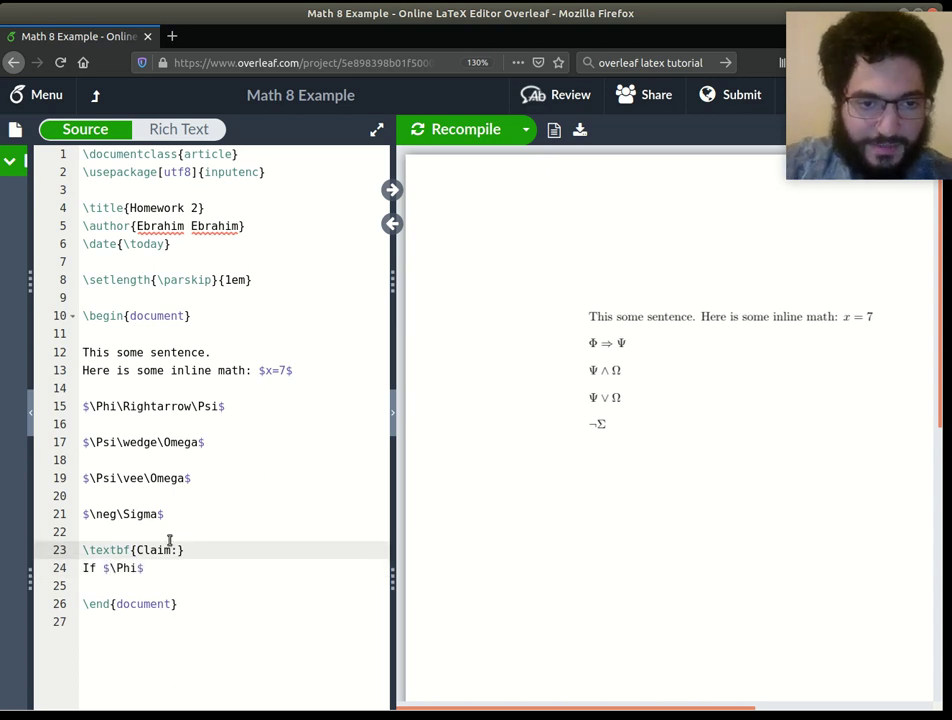
pyautogui.moveTo(82, 551); pyautogui.dragTo(131, 550)
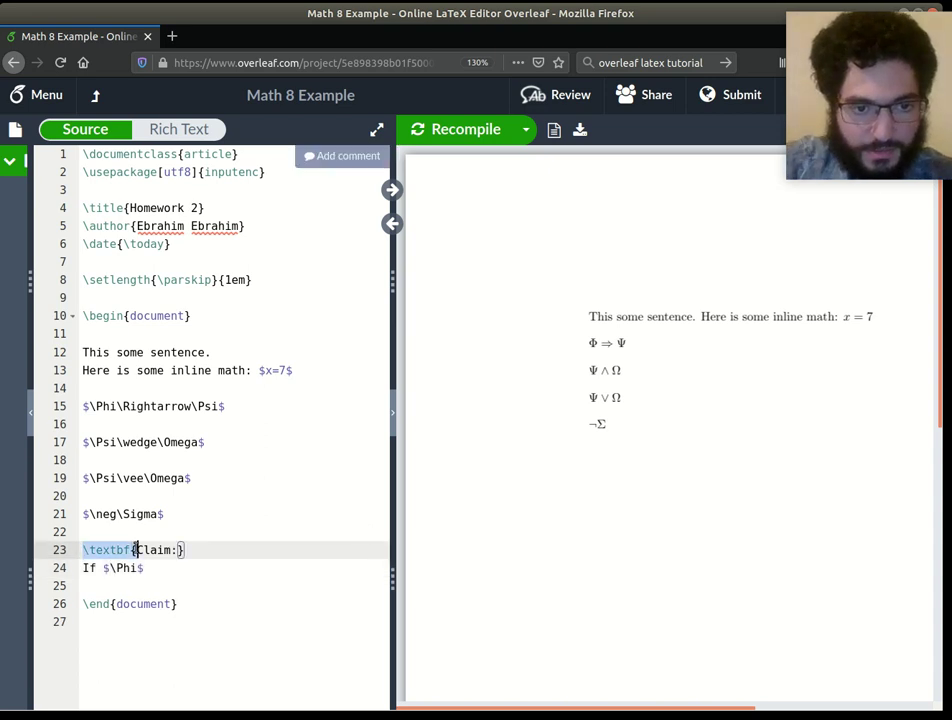
pyautogui.click(131, 550)
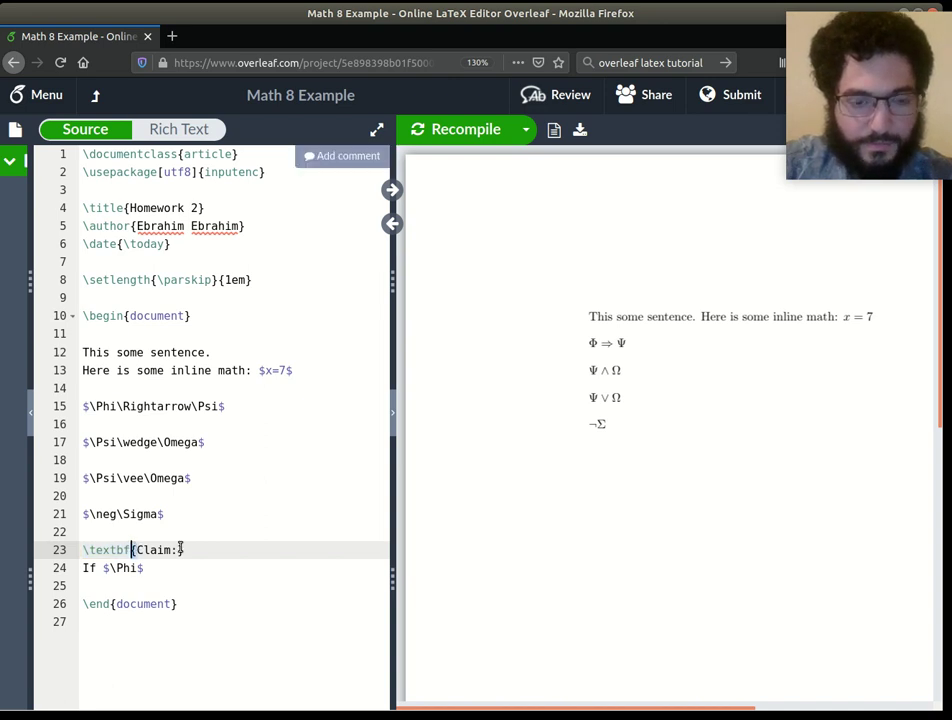
pyautogui.click(179, 549)
pyautogui.click(155, 570)
pyautogui.click(202, 552)
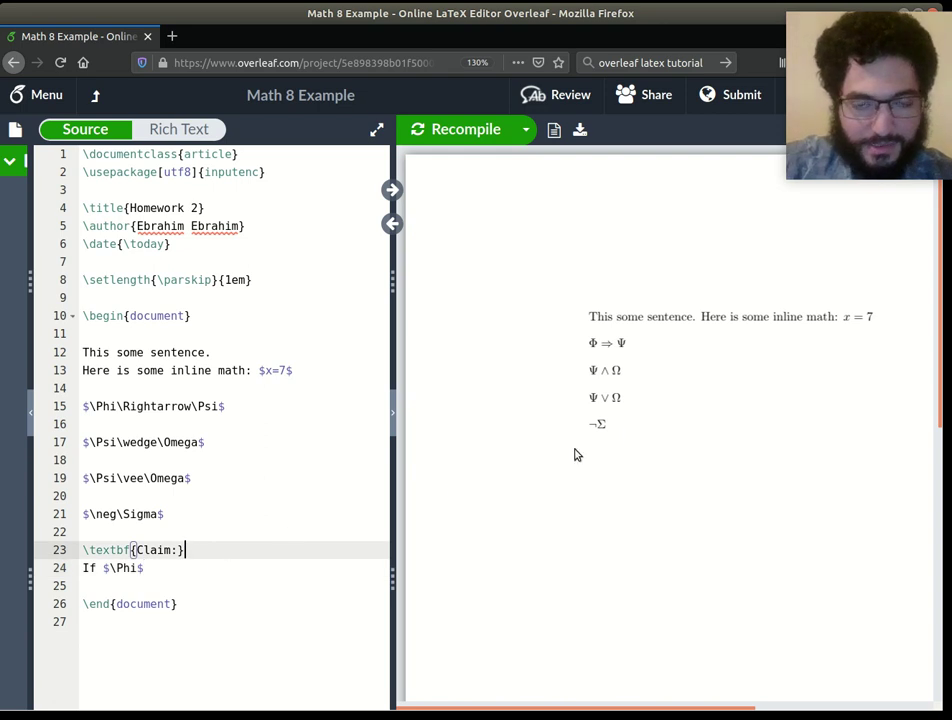
# Extend the claim's first premise to $\Phi\Rightarrow\Psi$ and continue the line with "and $\Phi$".
pyautogui.click(158, 566)
pyautogui.press('BackSpace')
pyautogui.write('\\Rightarrow\\Psi')
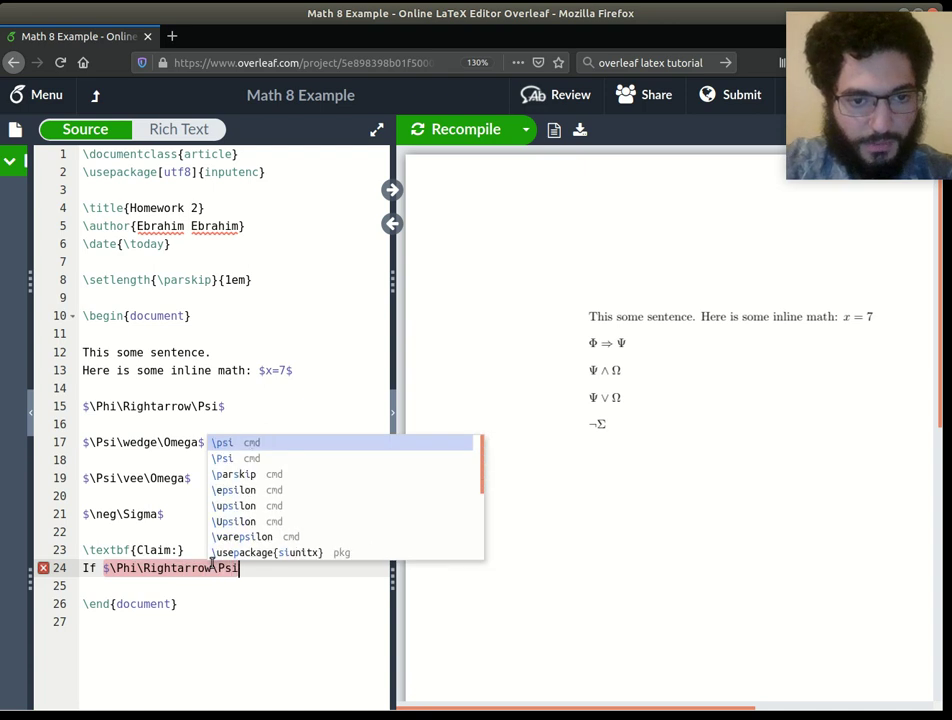
pyautogui.write('$ and $\\Phi$')
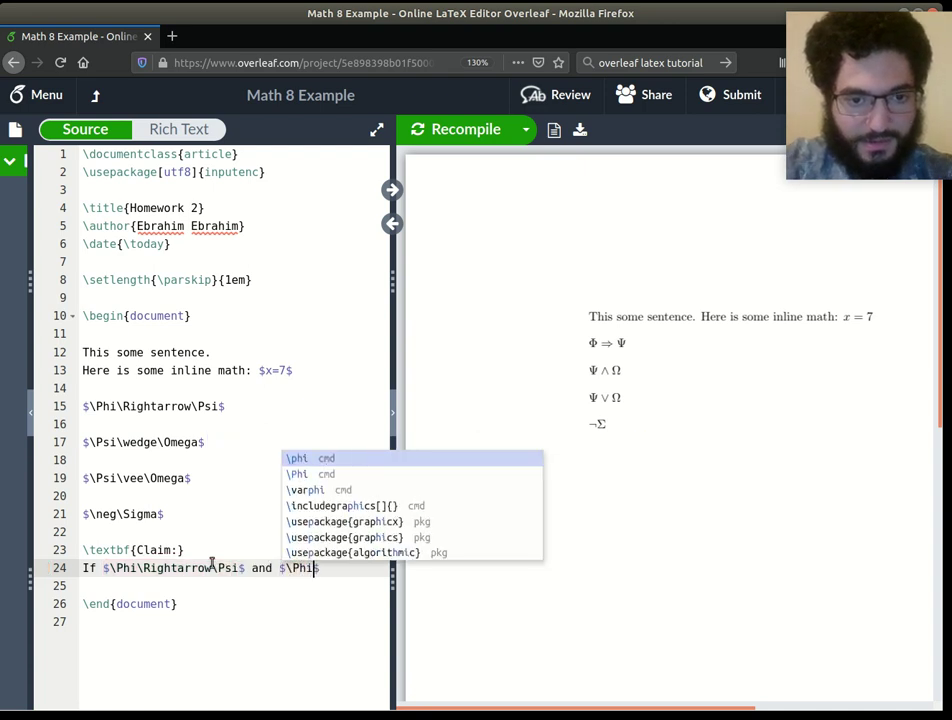
# Complete the claim's second premise as $\Phi\Rightarrow\Omega$.
pyautogui.press('BackSpace')
pyautogui.press('BackSpace')
pyautogui.write('Ph')
pyautogui.press('BackSpace')
pyautogui.press('BackSpace')
pyautogui.write('Phi\\Right')
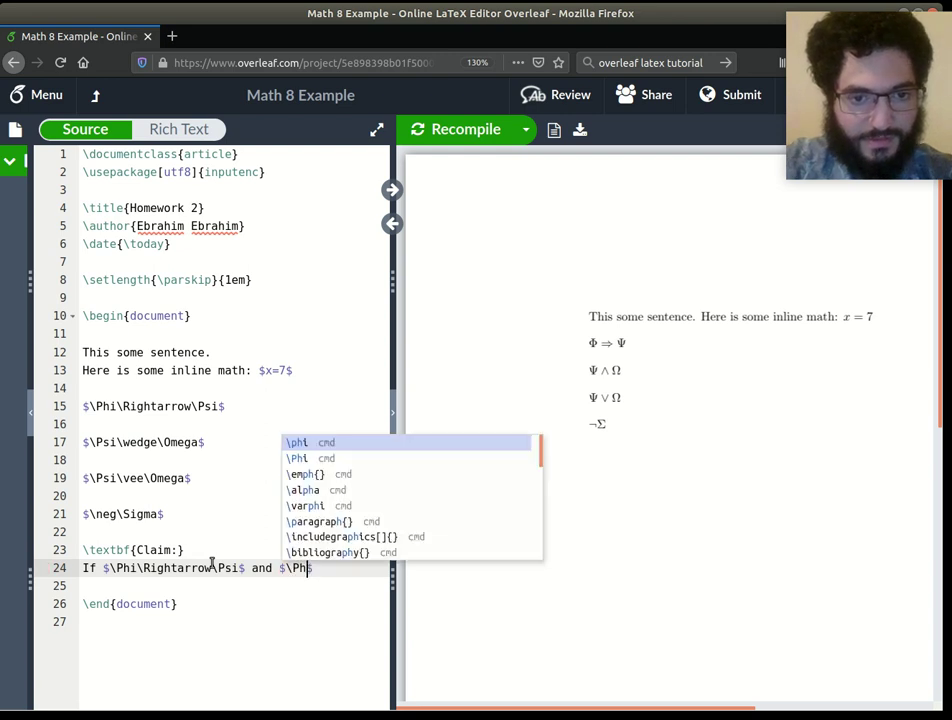
pyautogui.write('arrow')
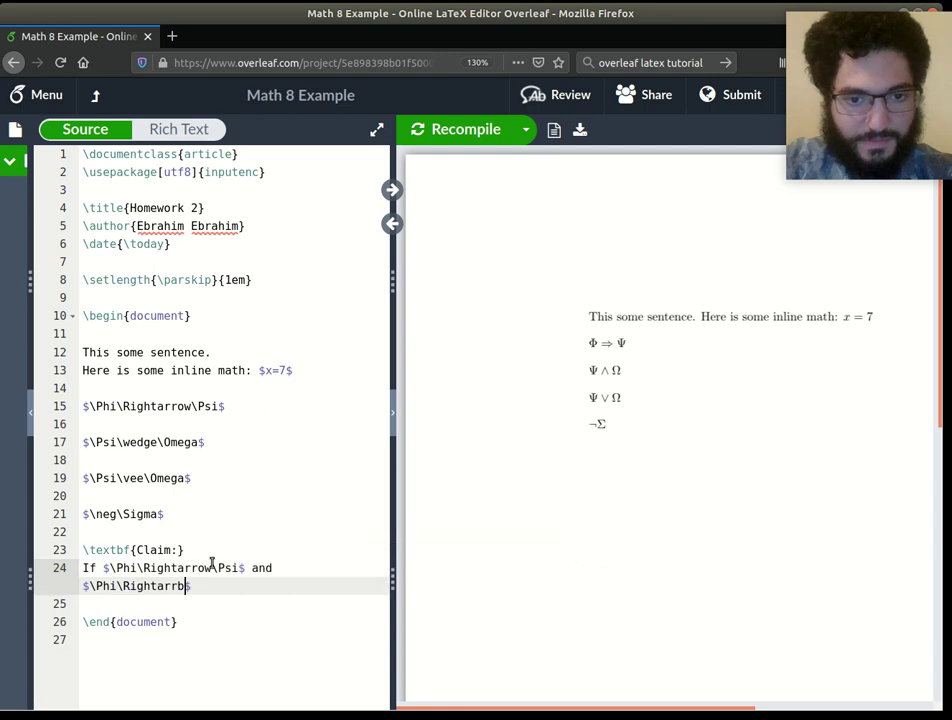
pyautogui.press('Left')
pyautogui.press('BackSpace')
pyautogui.write('\\Omega')
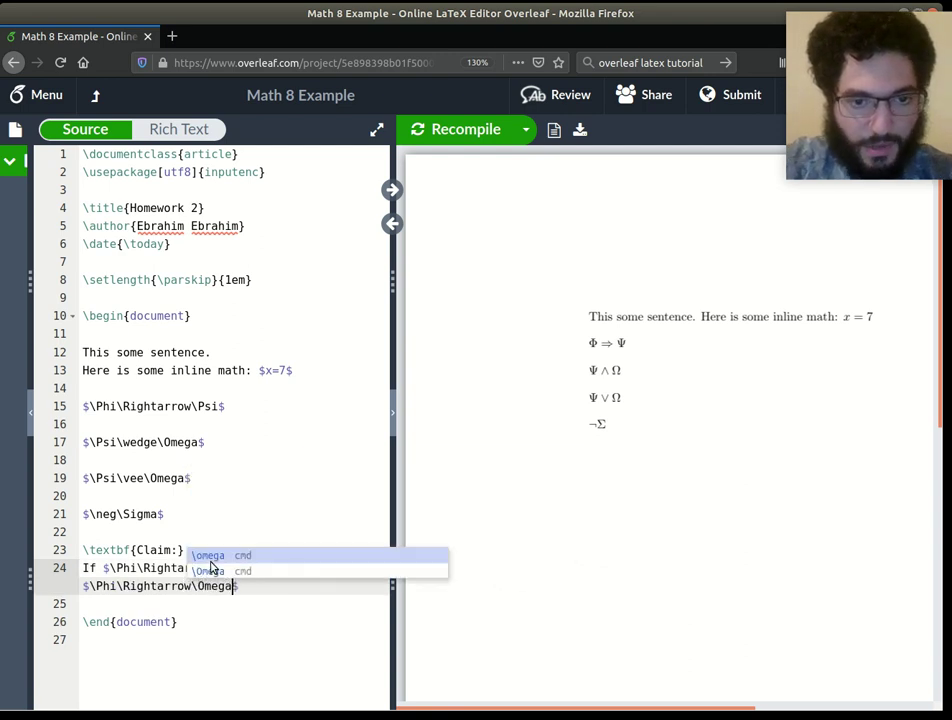
# Start the claim's conclusion on a new source line with "then $\Phi\Rightarrow$".
pyautogui.press('Right')
pyautogui.press('Right')
pyautogui.press('Left')
pyautogui.press('Return')
pyautogui.write('then ')
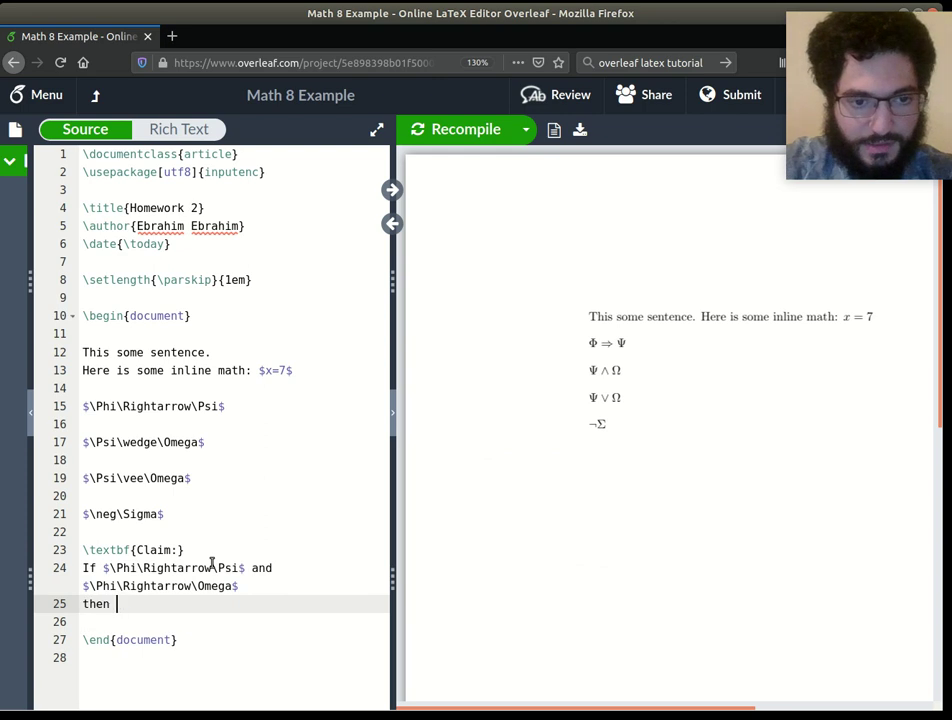
pyautogui.write('$\\Phi\\a')
pyautogui.press('BackSpace')
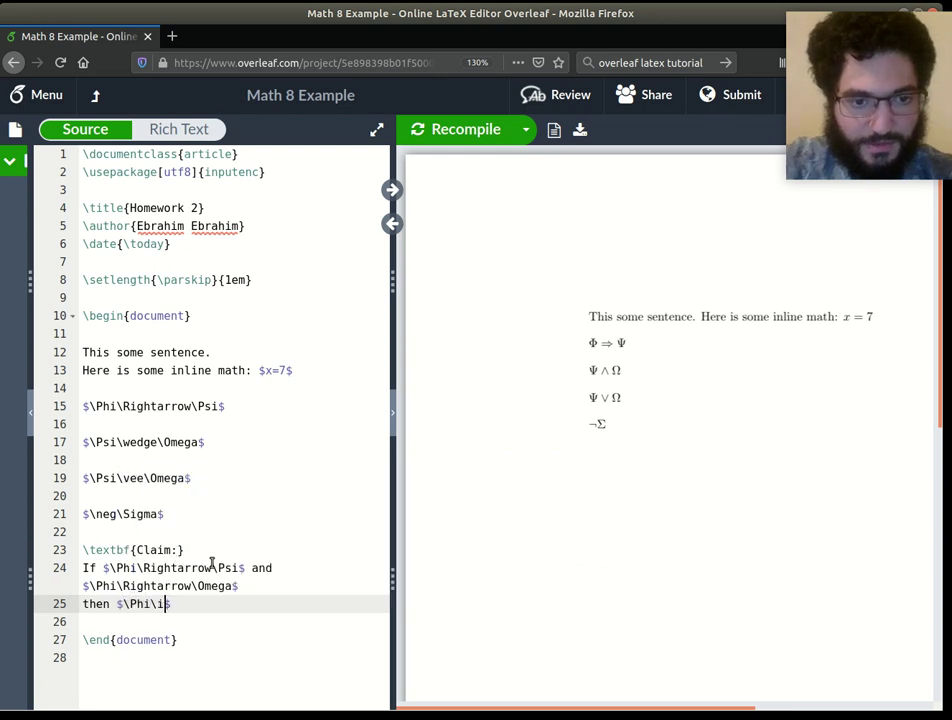
pyautogui.write('right')
pyautogui.press('BackSpace')
pyautogui.press('BackSpace')
pyautogui.press('BackSpace')
pyautogui.press('BackSpace')
pyautogui.press('BackSpace')
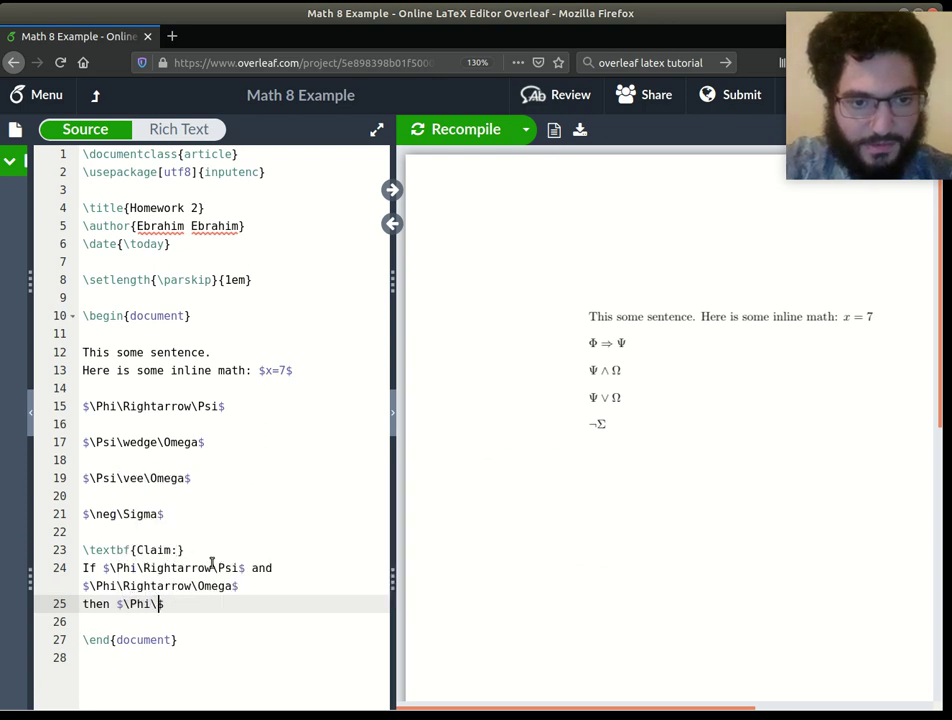
pyautogui.write('Rightarrow')
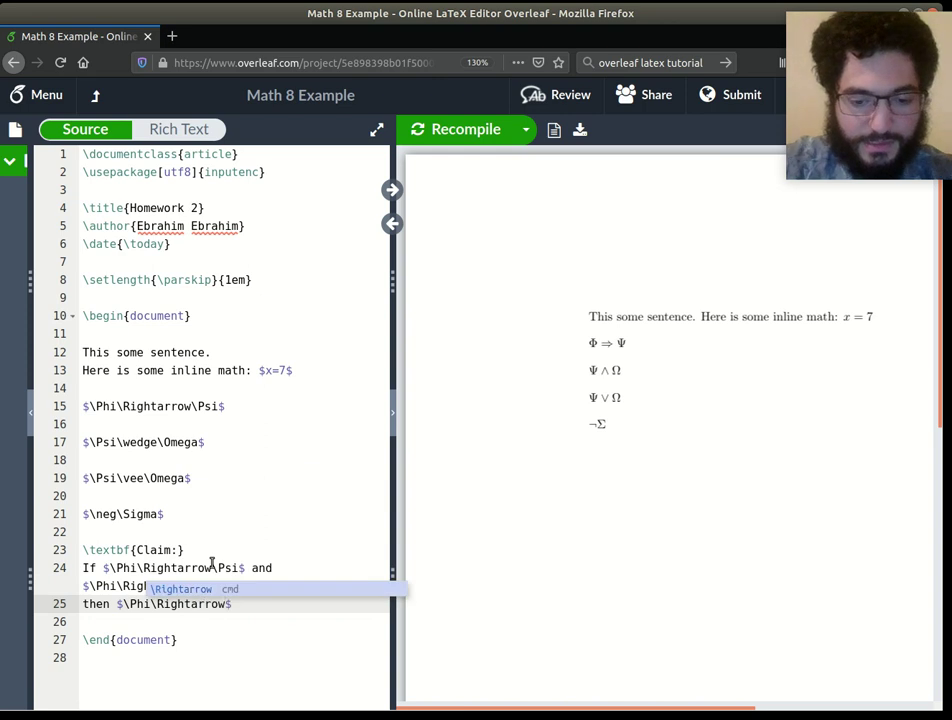
# Complete the conclusion formula with the parenthesised term (\Psi\wedge\Omega) and recompile the PDF.
pyautogui.write('\\')
pyautogui.press('BackSpace')
pyautogui.write('(\\P')
pyautogui.write('si\\w')
pyautogui.write('edge\\P')
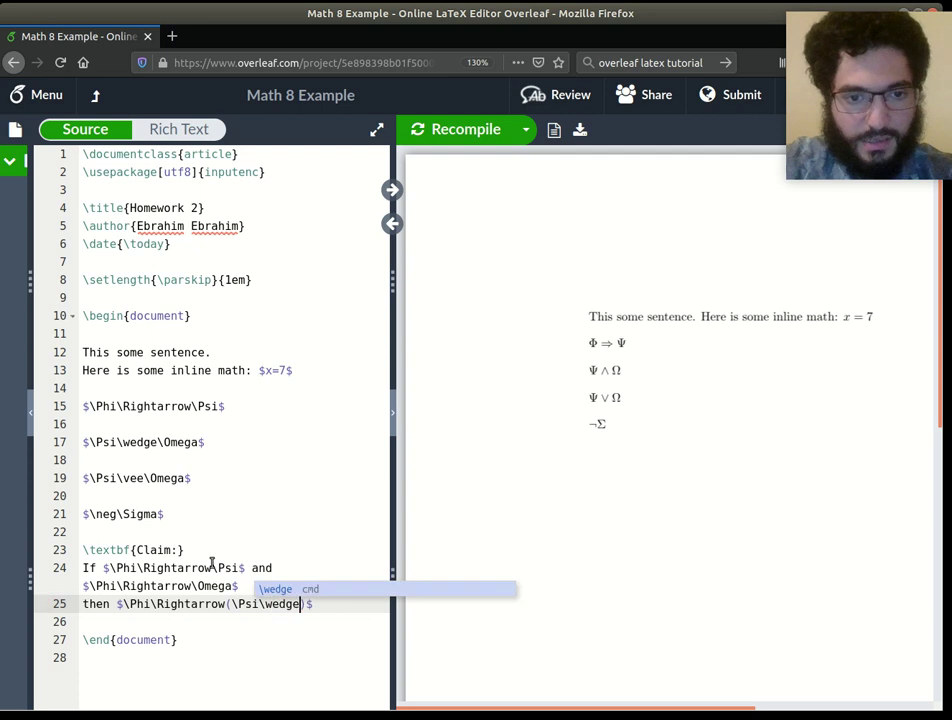
pyautogui.press('BackSpace')
pyautogui.write('Omega')
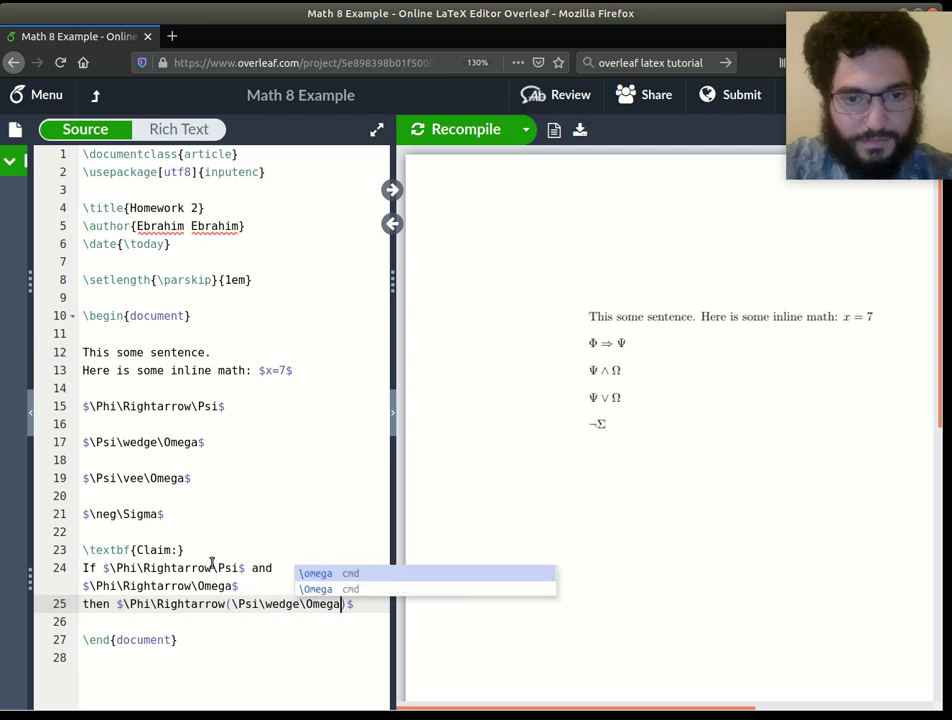
pyautogui.write(')')
pyautogui.click(212, 622)
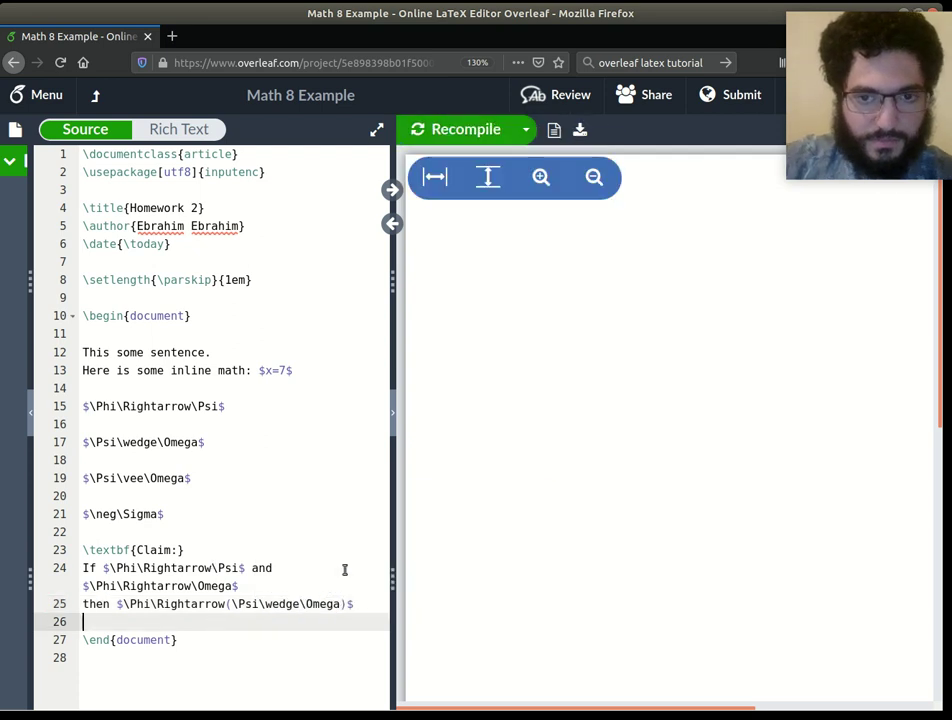
# Add a new paragraph below the claim with the italic label \textit{Proof:}.
pyautogui.click(372, 608)
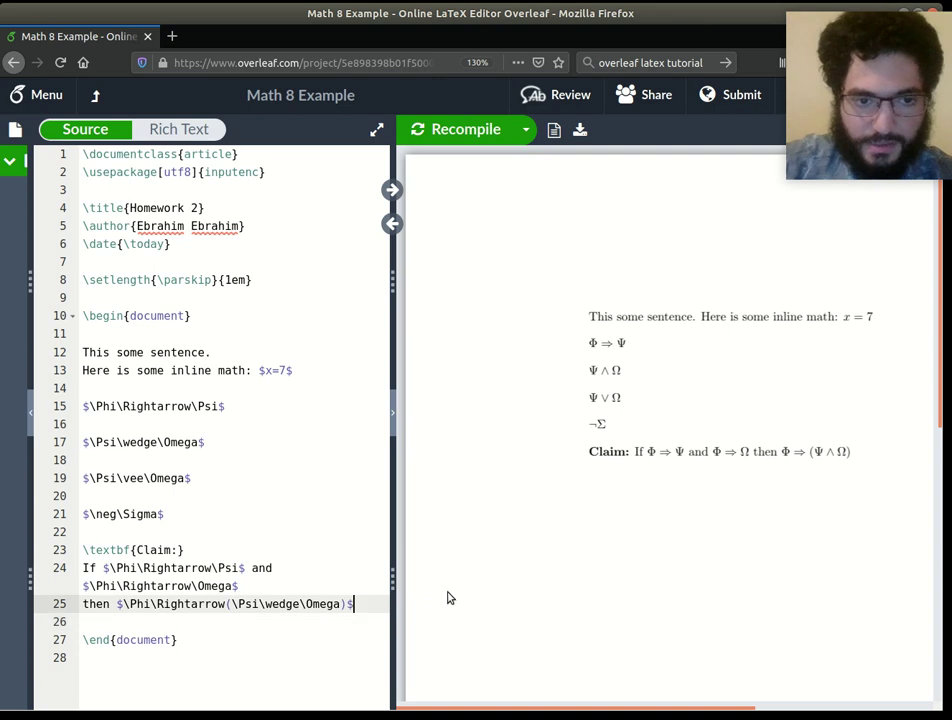
pyautogui.press('Return')
pyautogui.press('Return')
pyautogui.write('\\')
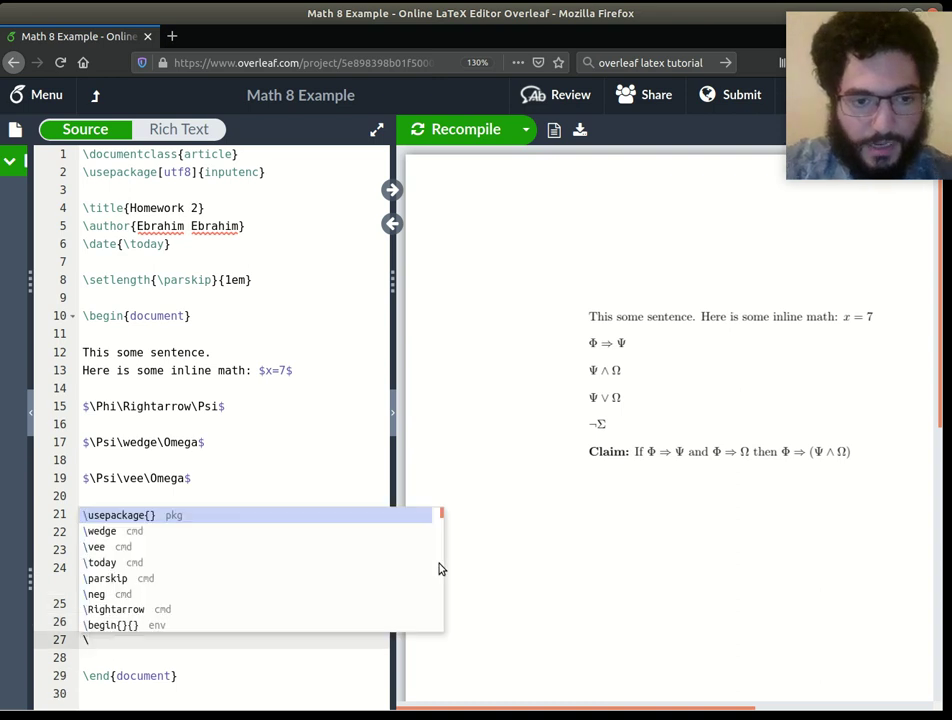
pyautogui.write('text{}')
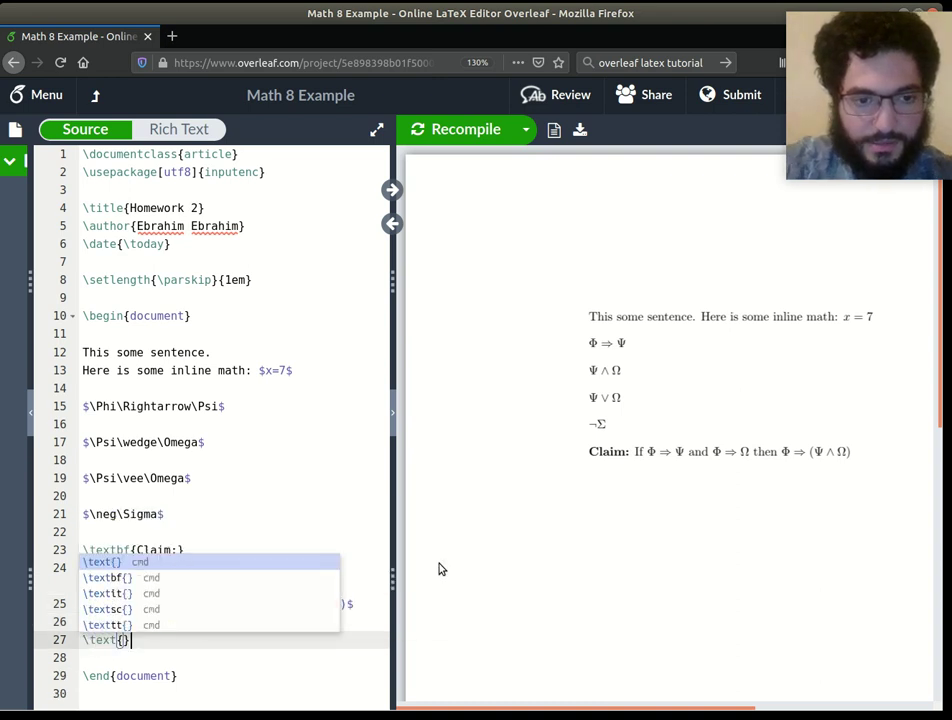
pyautogui.press('Left')
pyautogui.write('S')
pyautogui.press('Left')
pyautogui.press('Left')
pyautogui.write('it')
pyautogui.press('Right')
pyautogui.hotkey('shift', 'Right')
pyautogui.write('Proof:}')
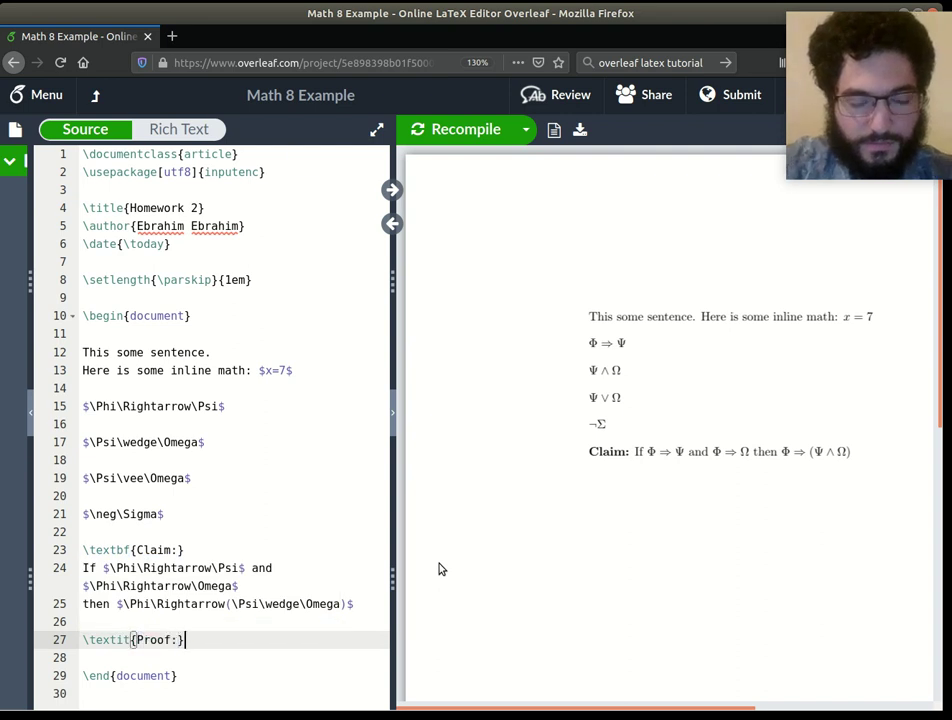
# Fill the proof with placeholder text: two lines, dfsdfsjdfhsdfjsd and dfskdjhfkjsdf, and a separate paragraph, sdfksdhjfsd.
pyautogui.press('Return')
pyautogui.press('Return')
pyautogui.scroll(-5, 270, 544)
pyautogui.scroll(1, 191, 502)
pyautogui.scroll(1, 188, 500)
pyautogui.click(258, 485)
pyautogui.write('s')
pyautogui.press('BackSpace')
pyautogui.write('dfsdfsjdfhsdfjsd')
pyautogui.press('Return')
pyautogui.write('dfskdjhfkj')
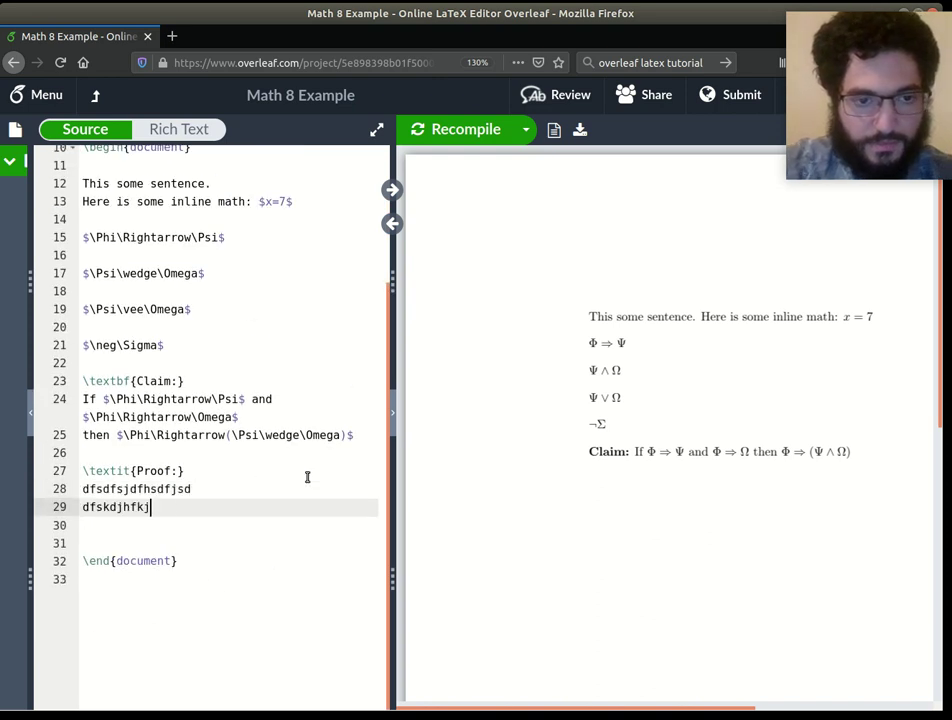
pyautogui.write('sdf')
pyautogui.press('Return')
pyautogui.press('Return')
pyautogui.write('sdfksdhjfsd')
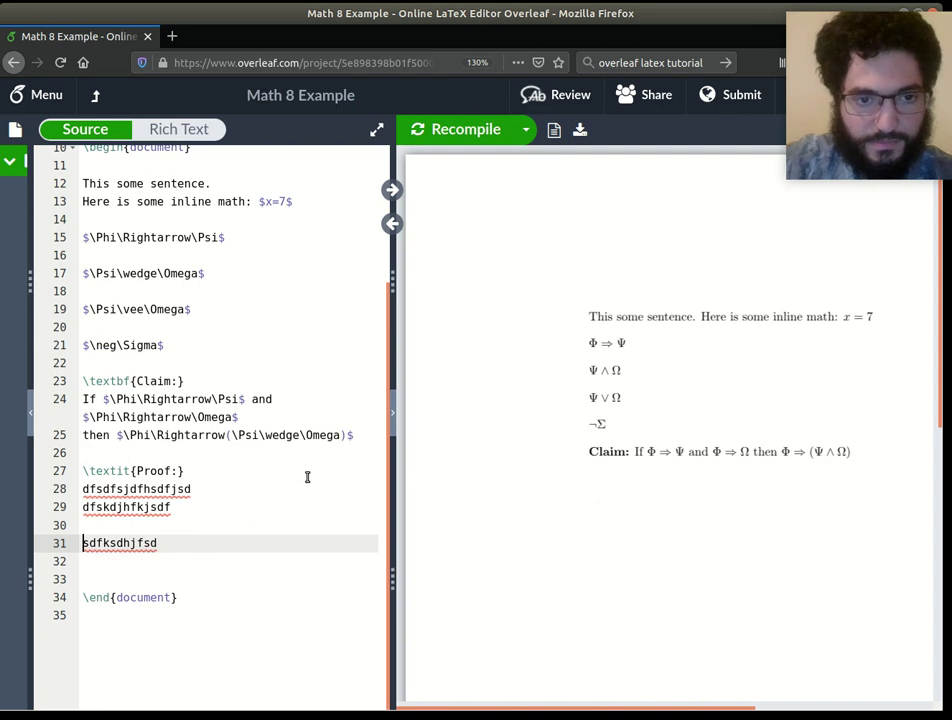
# End each of the three placeholder lines of the proof with a period and recompile the PDF.
pyautogui.click(236, 496)
pyautogui.write('.')
pyautogui.click(215, 508)
pyautogui.write('.')
pyautogui.click(255, 545)
pyautogui.write('.')
pyautogui.press('Down')
pyautogui.press('Up')
pyautogui.hotkey('ctrl', 's')
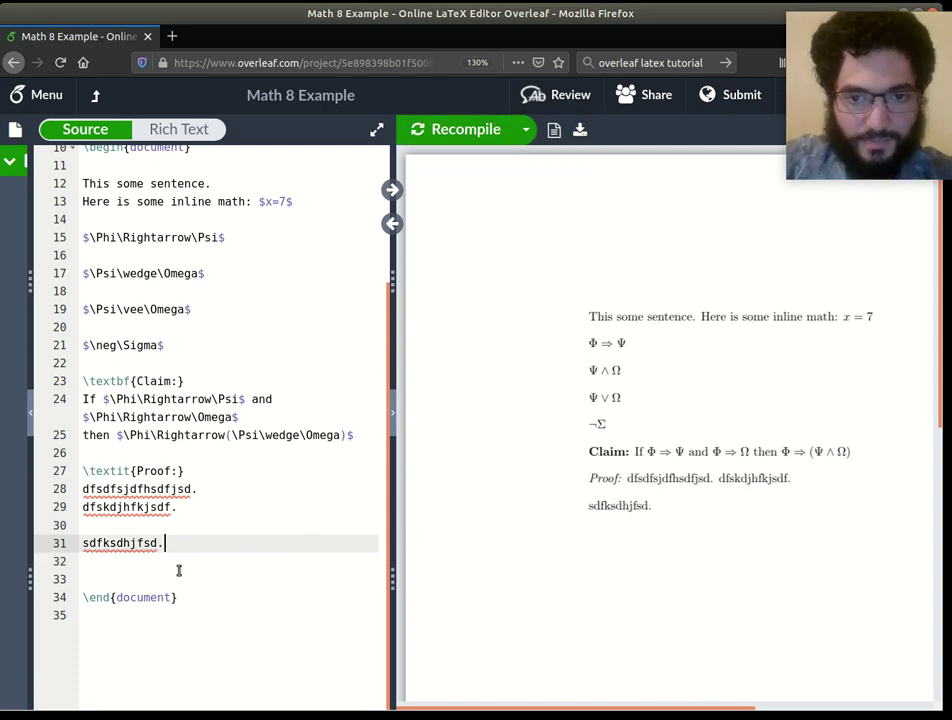
# Try to end the proof with \qed on a new line, recompile, and remove the command.
pyautogui.press('Return')
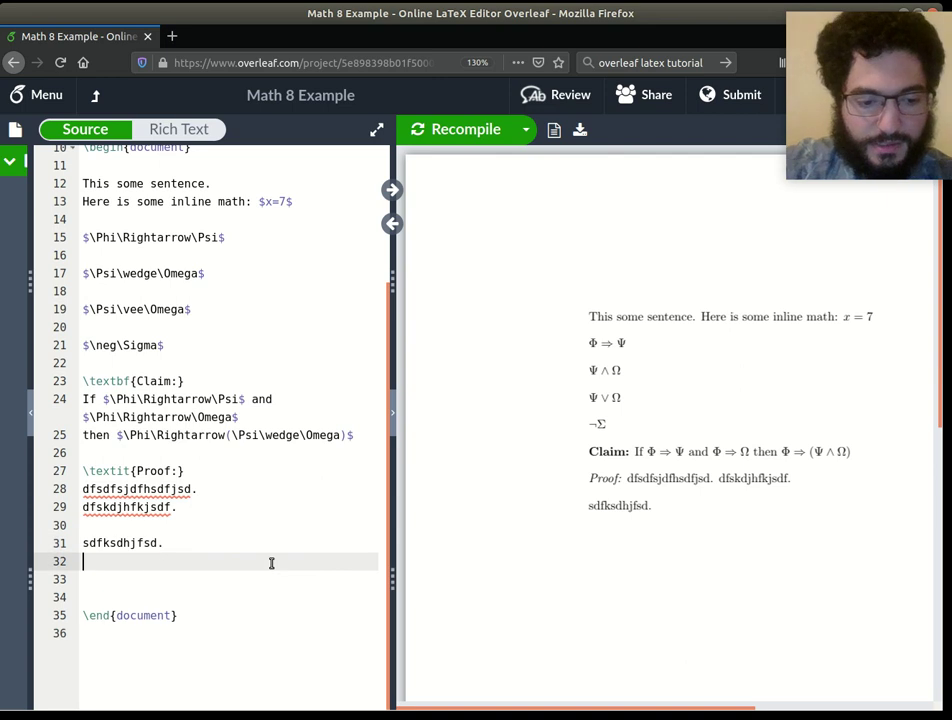
pyautogui.write('\\qed')
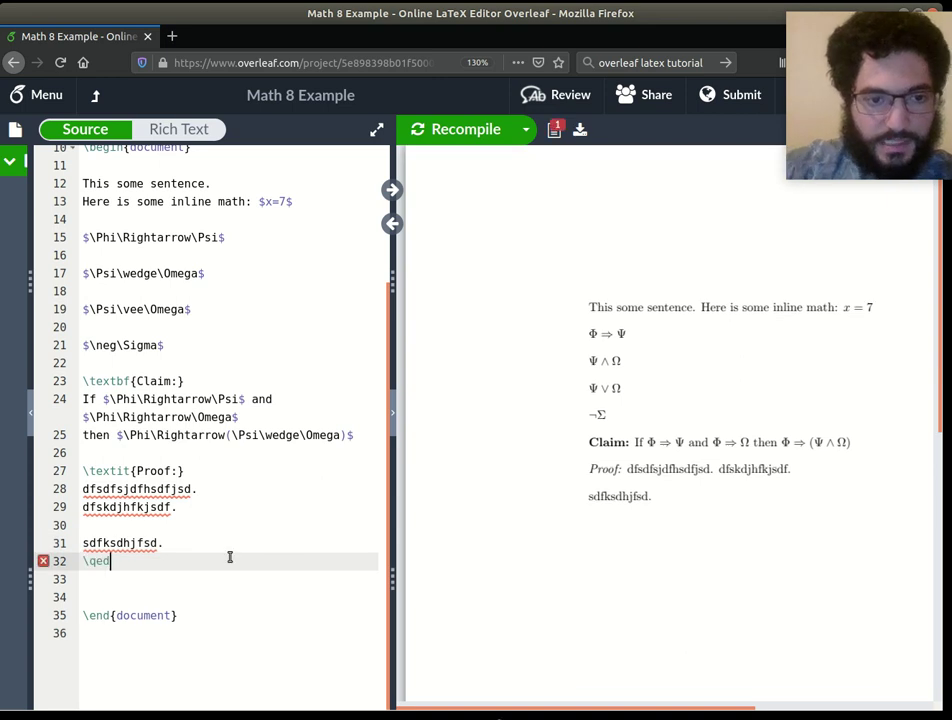
pyautogui.moveTo(183, 559); pyautogui.dragTo(85, 561)
pyautogui.press('BackSpace')
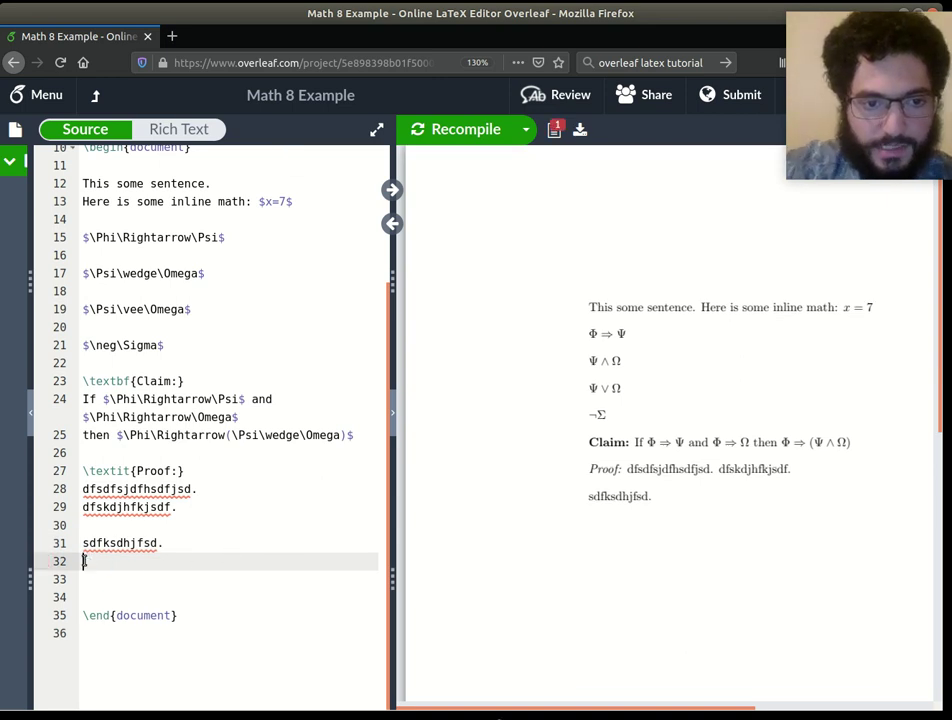
# Put \qed back on the line below the proof's last sentence and inspect its error marker.
pyautogui.write('\\qed')
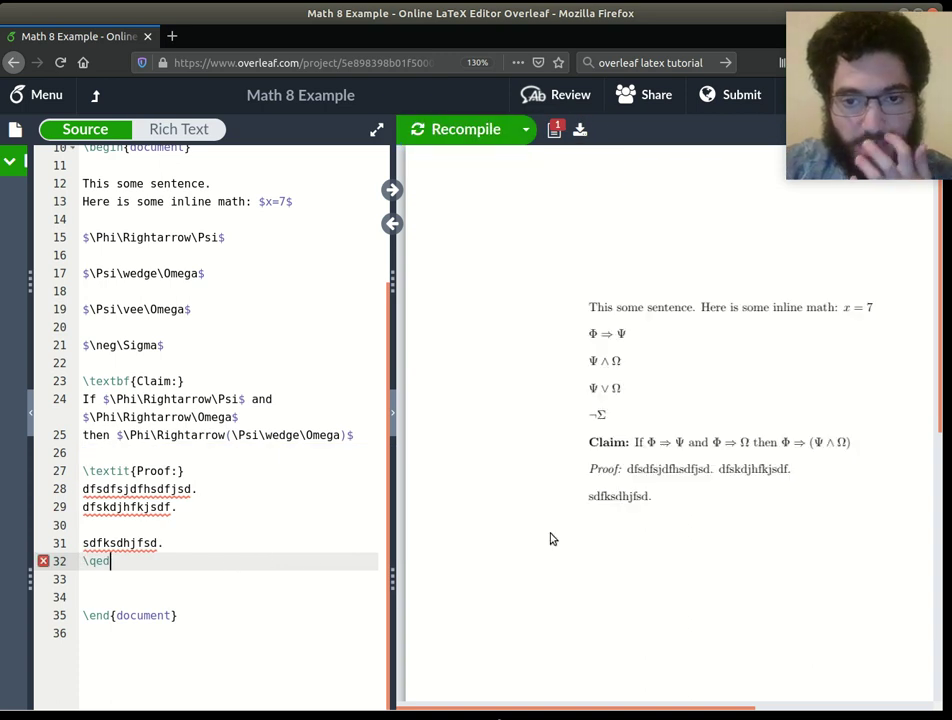
pyautogui.moveTo(521, 710); pyautogui.dragTo(663, 705)
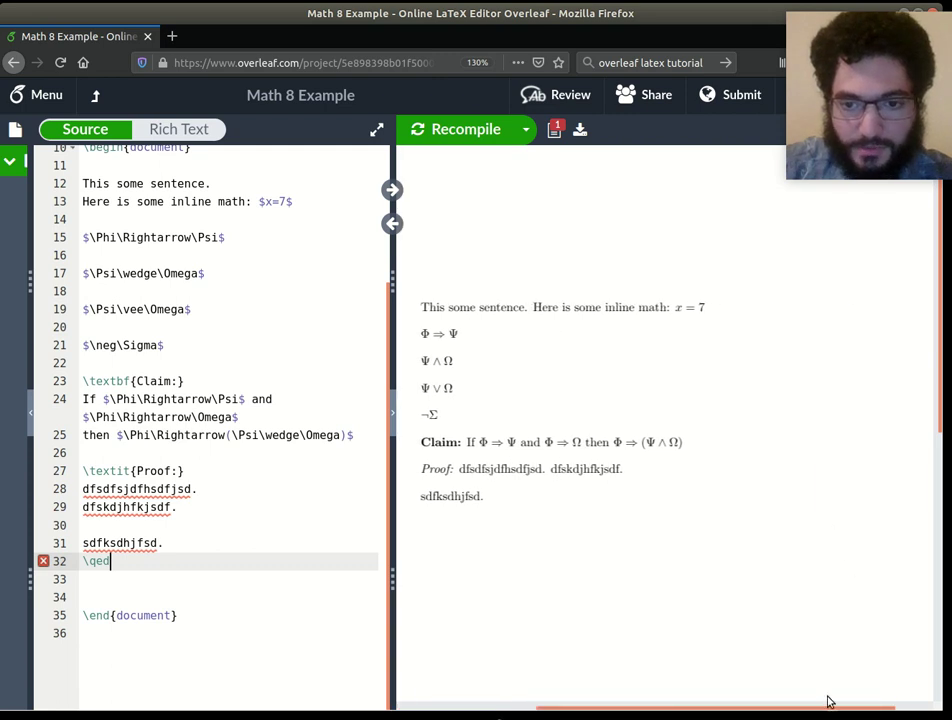
pyautogui.moveTo(803, 711); pyautogui.dragTo(637, 711)
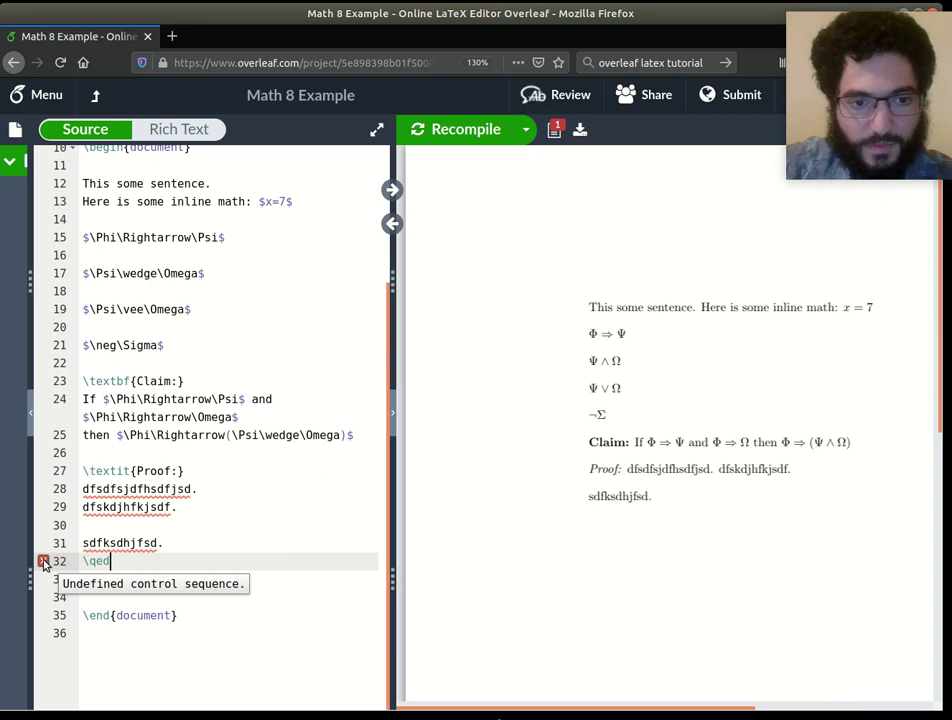
pyautogui.doubleClick(100, 561)
pyautogui.click(118, 562)
pyautogui.scroll(3, 105, 420)
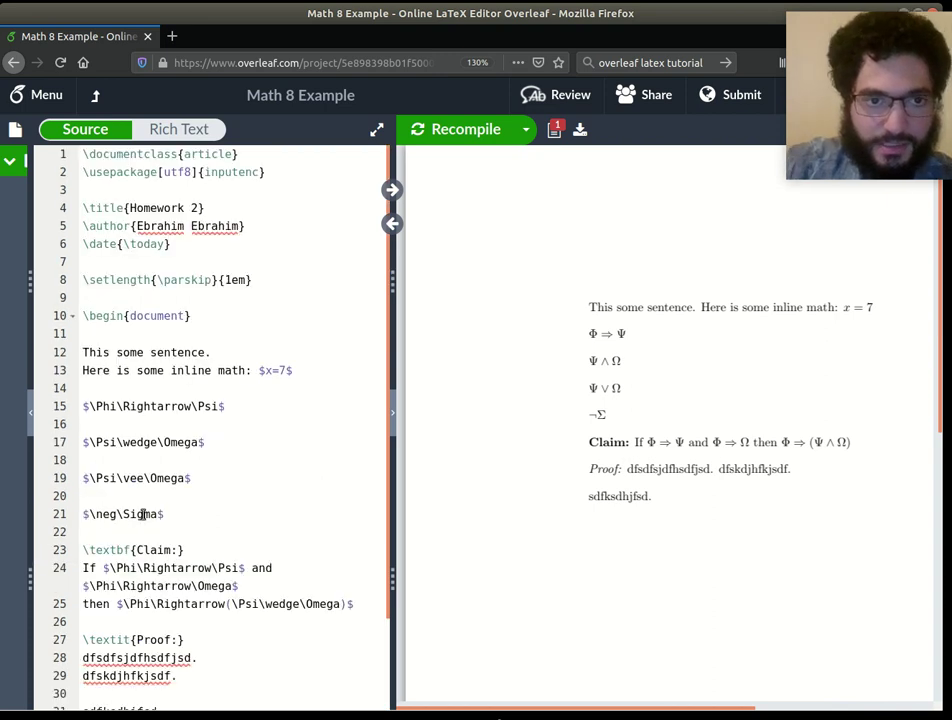
pyautogui.scroll(-2, 220, 378)
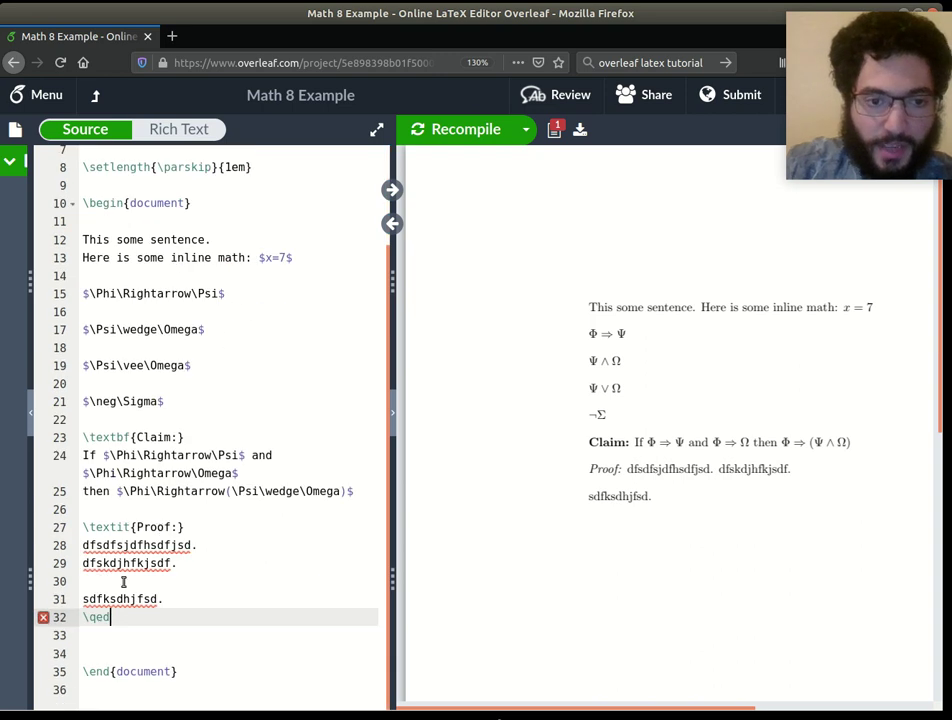
pyautogui.moveTo(113, 617); pyautogui.dragTo(84, 617)
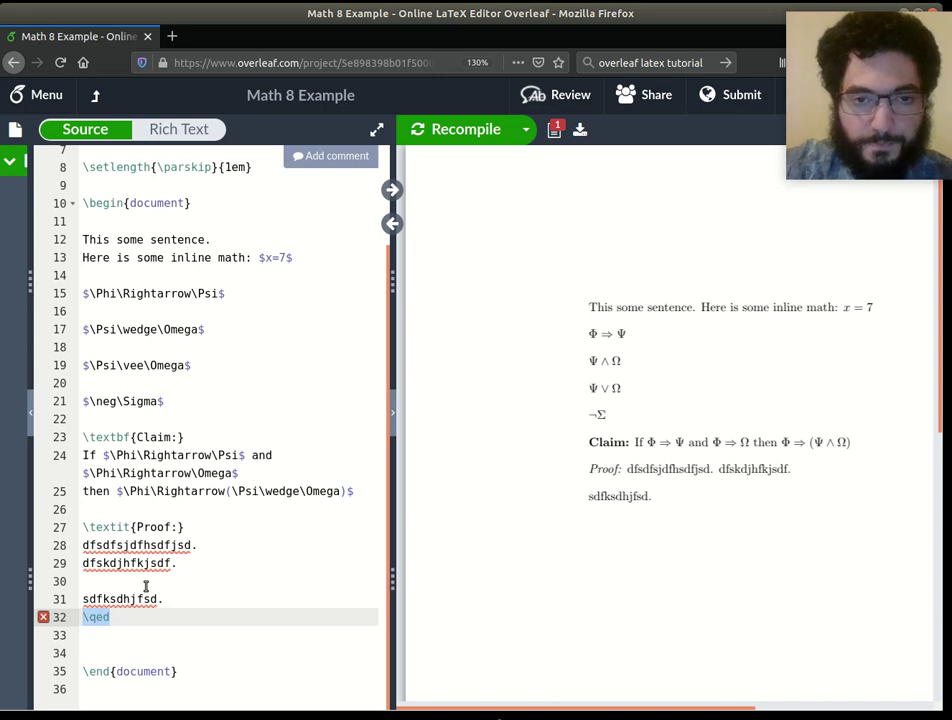
# Load the amsthm package with \usepackage{amsthm} on a new line below the inputenc package.
pyautogui.hotkey('ctrl', 'Home')
pyautogui.press('Down')
pyautogui.press('End')
pyautogui.press('Return')
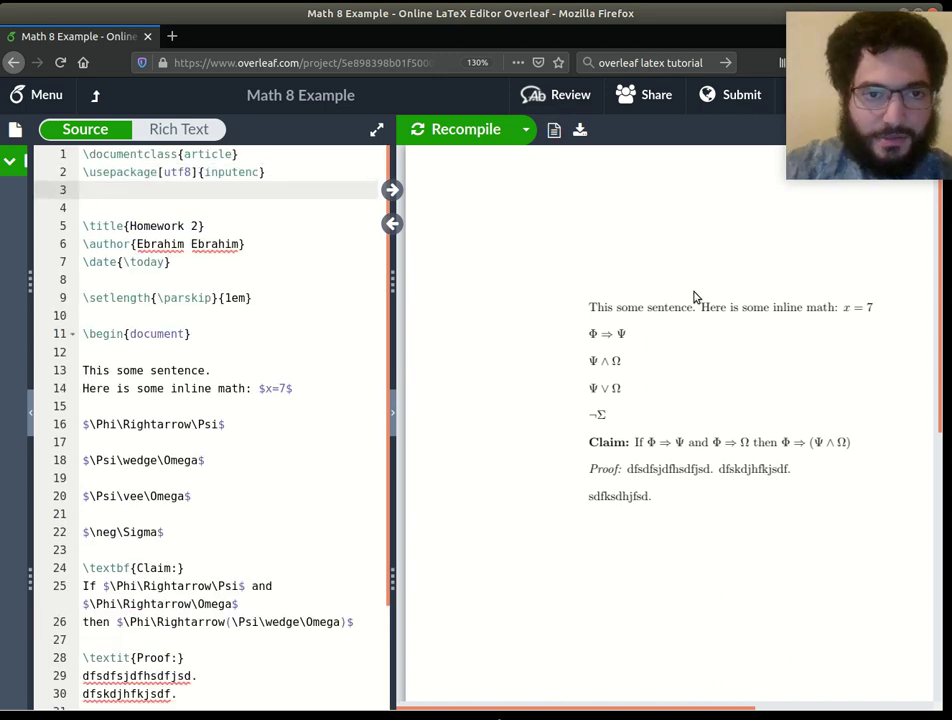
pyautogui.write('\\')
pyautogui.write('use')
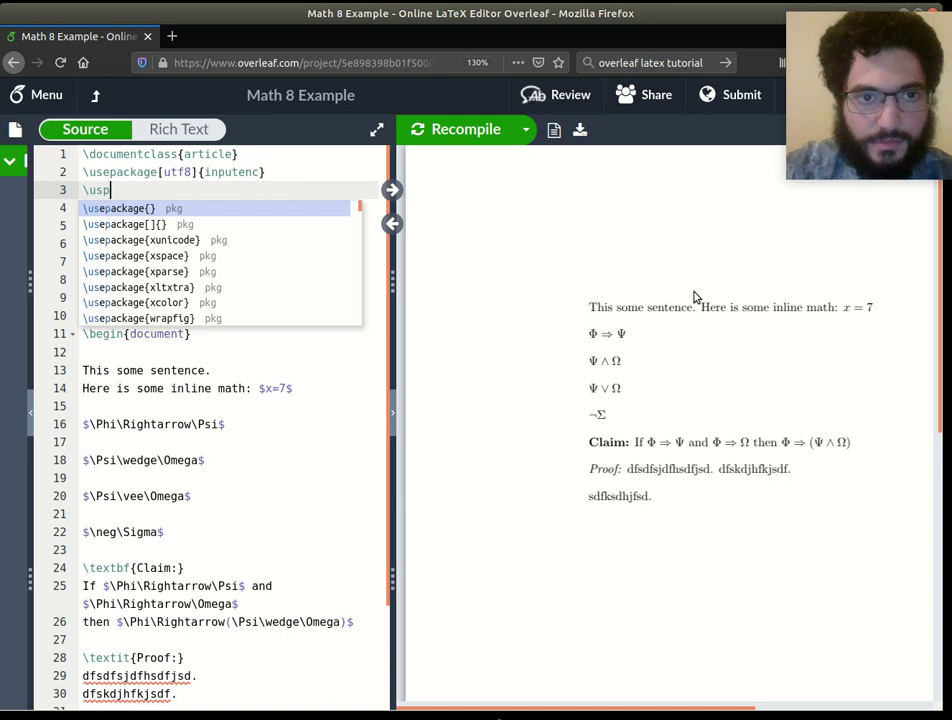
pyautogui.press('Return')
pyautogui.write('amsthm')
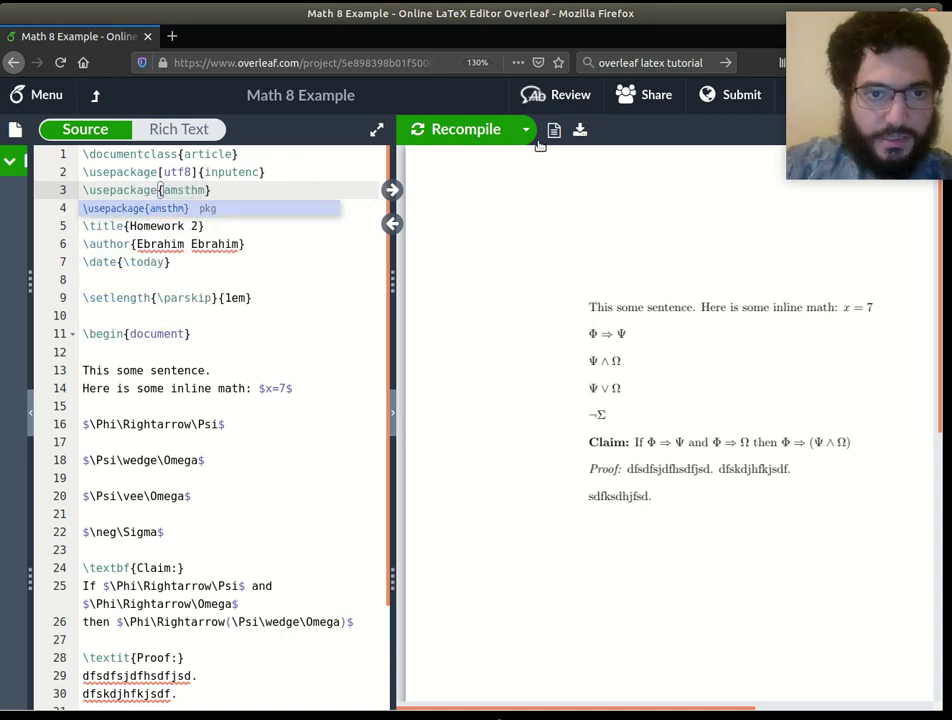
pyautogui.click(161, 277)
# Recompile the document and view the end of the proof across the full width of the PDF page.
pyautogui.scroll(-2, 217, 224)
pyautogui.scroll(-3, 193, 450)
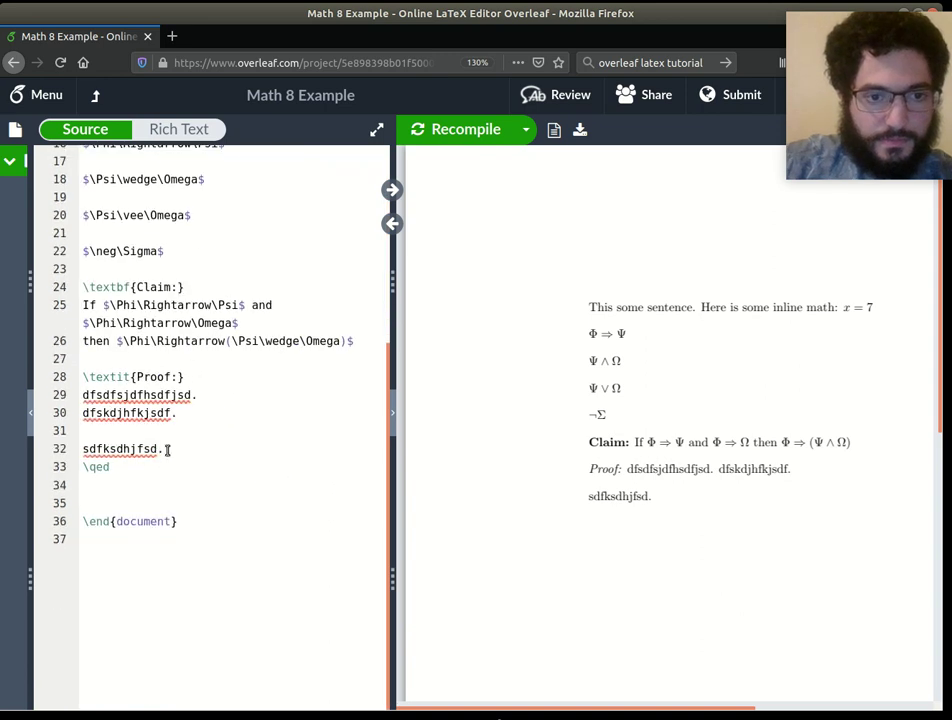
pyautogui.click(144, 461)
pyautogui.hotkey('ctrl', 's')
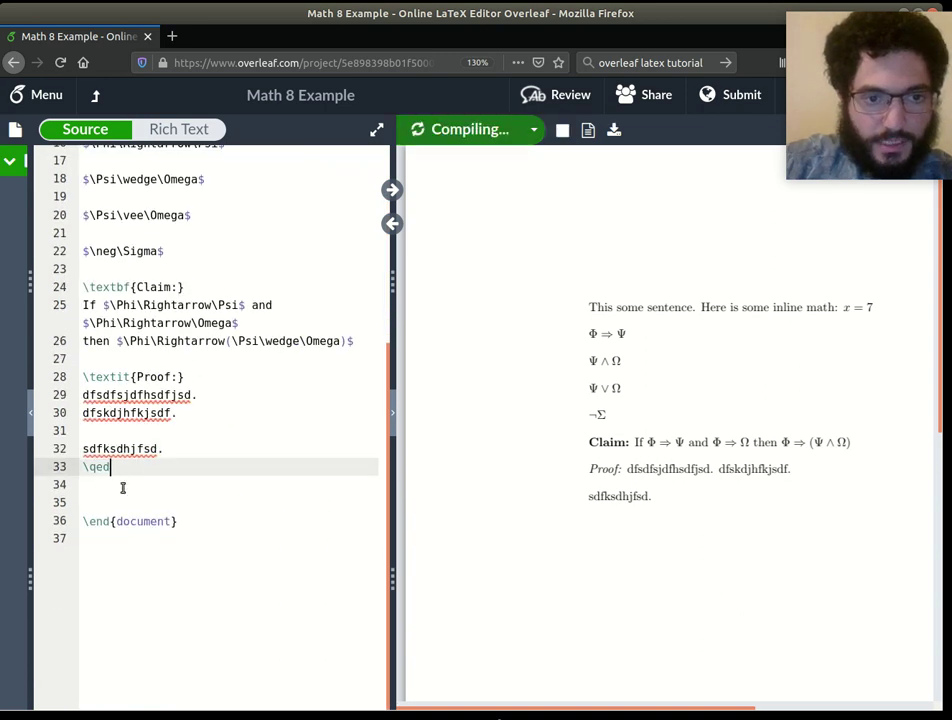
pyautogui.moveTo(452, 713); pyautogui.dragTo(582, 708)
pyautogui.moveTo(712, 708); pyautogui.dragTo(668, 707)
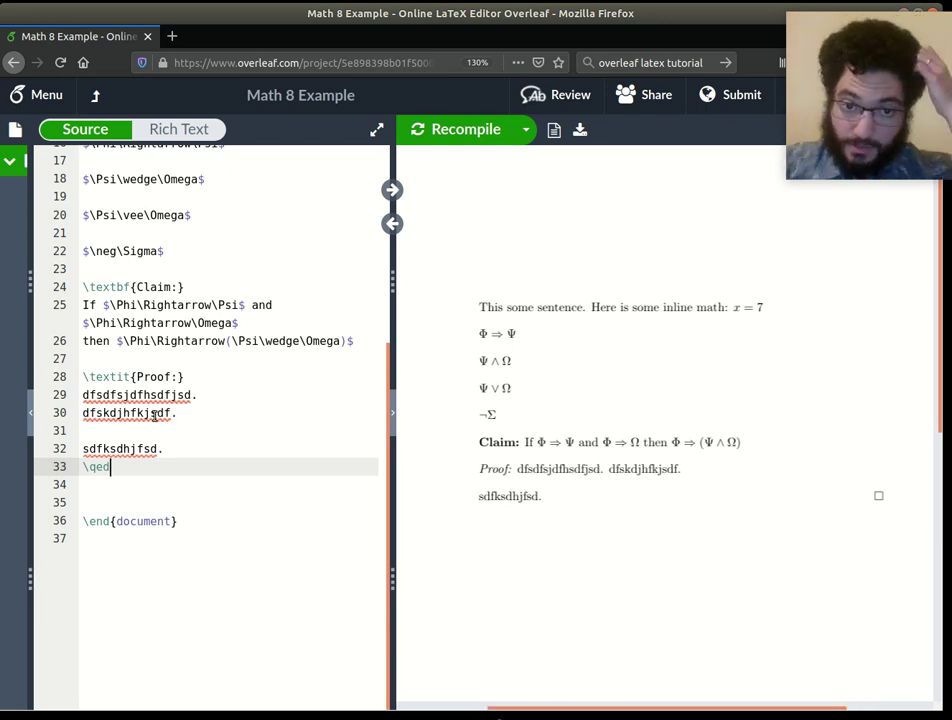
# Review the source from the amsthm line through the formulas, claim and proof to \qed, comparing it with the PDF.
pyautogui.scroll(3, 185, 421)
pyautogui.scroll(2, 185, 421)
pyautogui.click(227, 191)
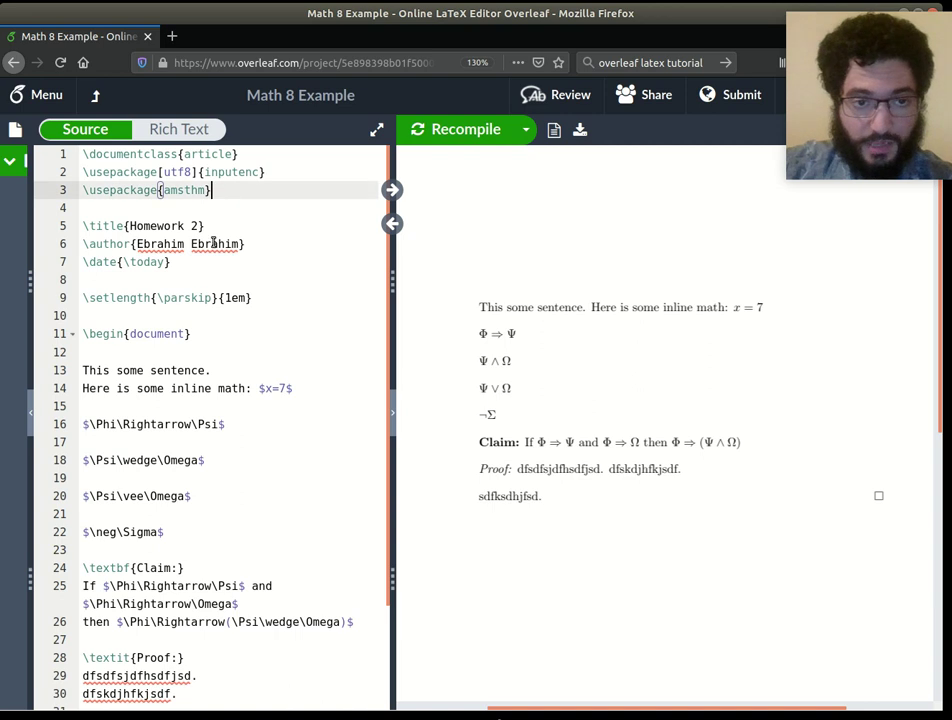
pyautogui.scroll(-1, 229, 295)
pyautogui.scroll(1, 201, 226)
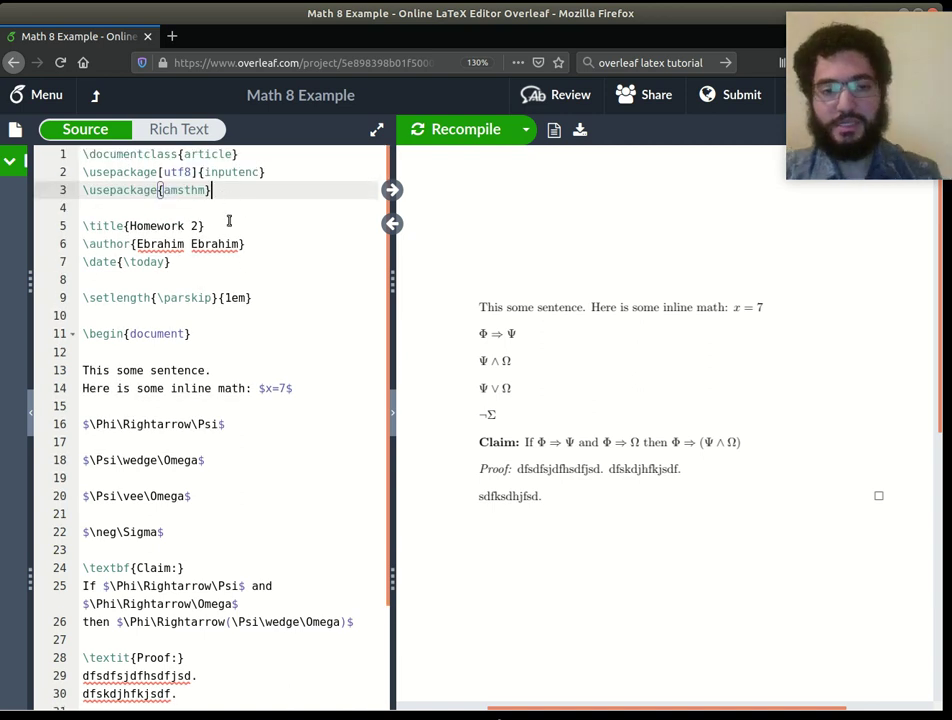
pyautogui.scroll(-1, 225, 291)
pyautogui.scroll(-1, 232, 450)
pyautogui.scroll(1, 220, 475)
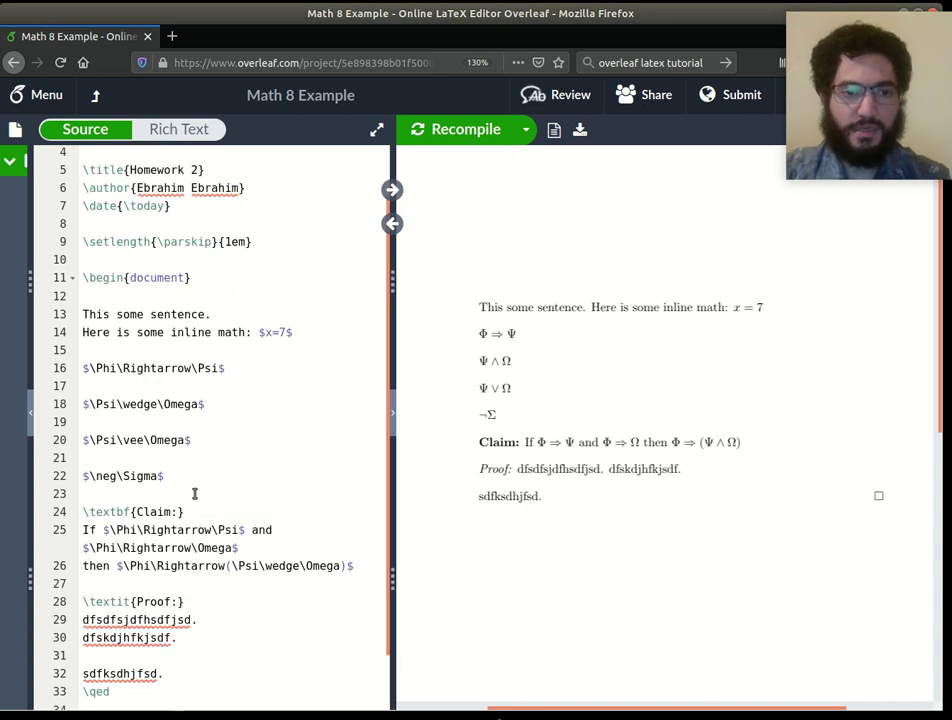
pyautogui.scroll(-1, 193, 463)
pyautogui.moveTo(181, 421); pyautogui.dragTo(85, 421)
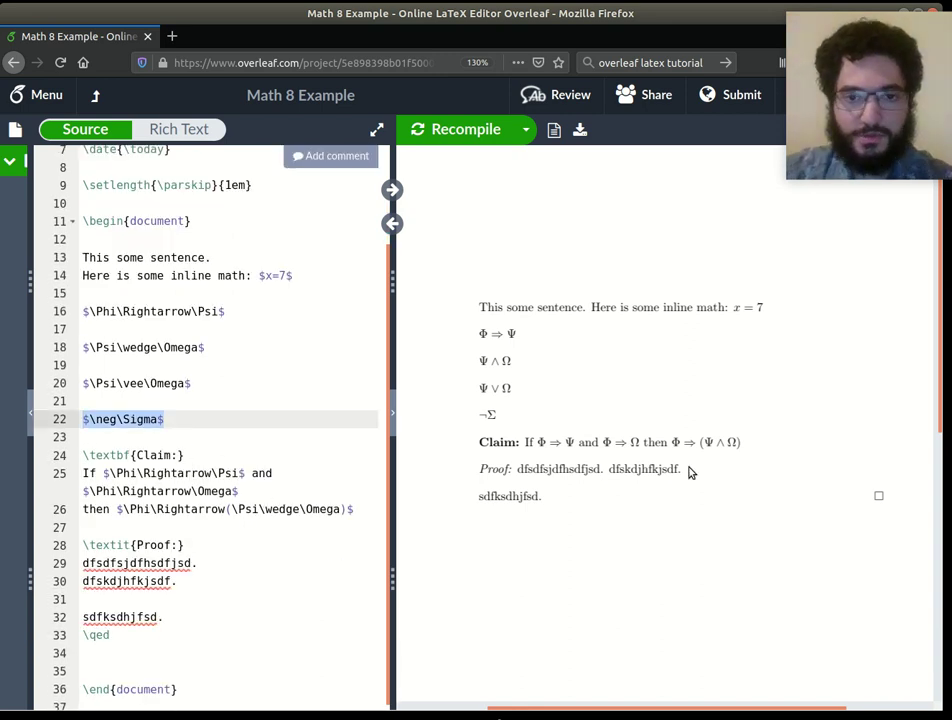
pyautogui.scroll(-1, 490, 364)
pyautogui.scroll(-2, 234, 523)
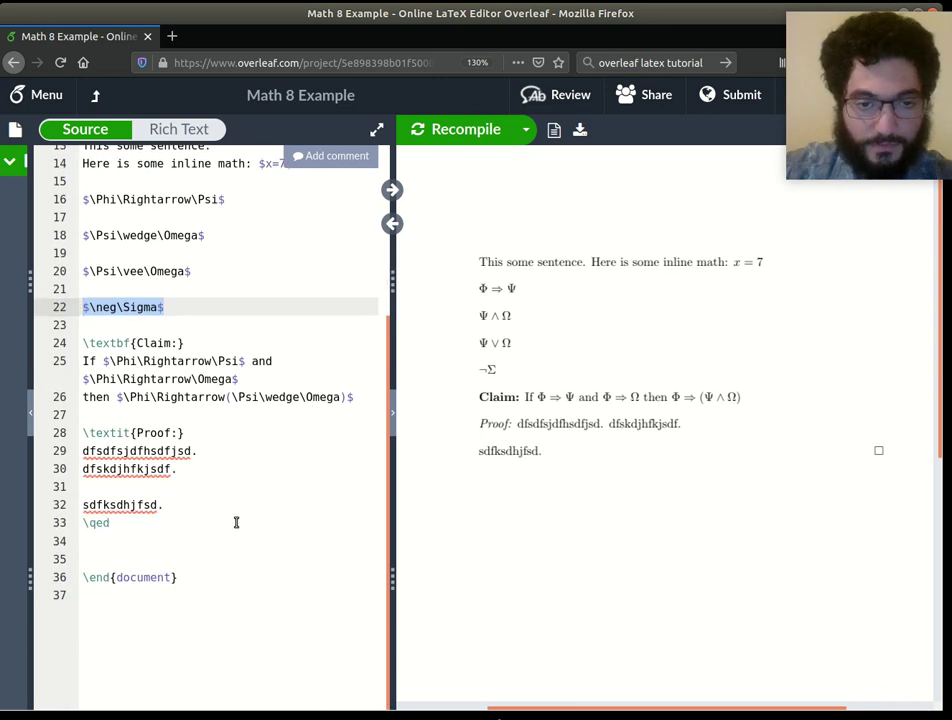
pyautogui.click(177, 513)
pyautogui.click(183, 522)
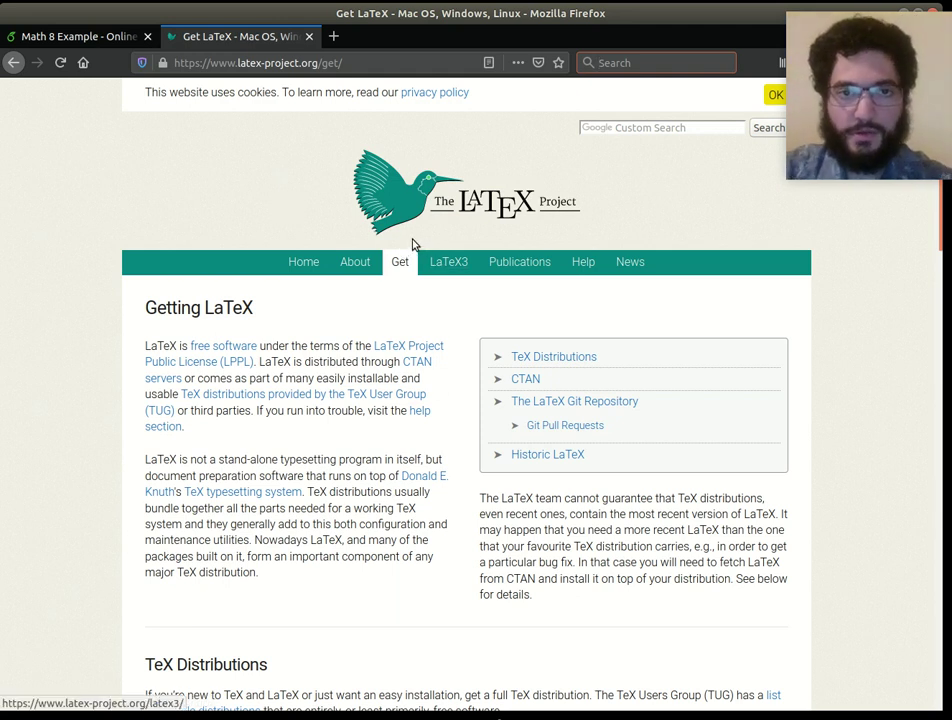
# Examine the TeX distributions for Linux, Mac OS and Windows and the online services on the LaTeX Project's Get page.
pyautogui.scroll(-2, 430, 228)
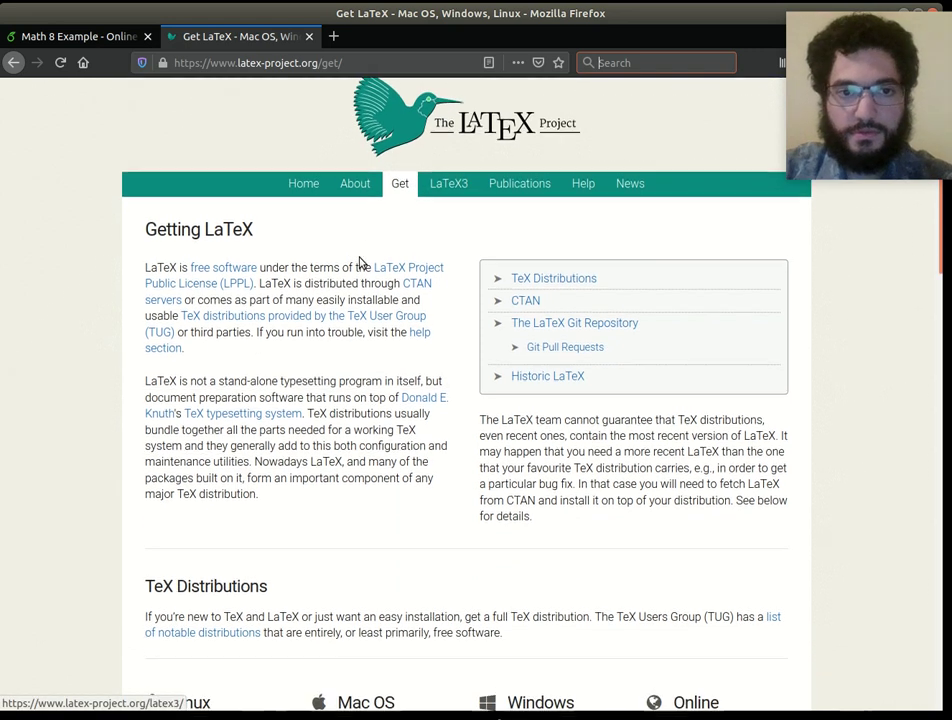
pyautogui.scroll(2, 385, 198)
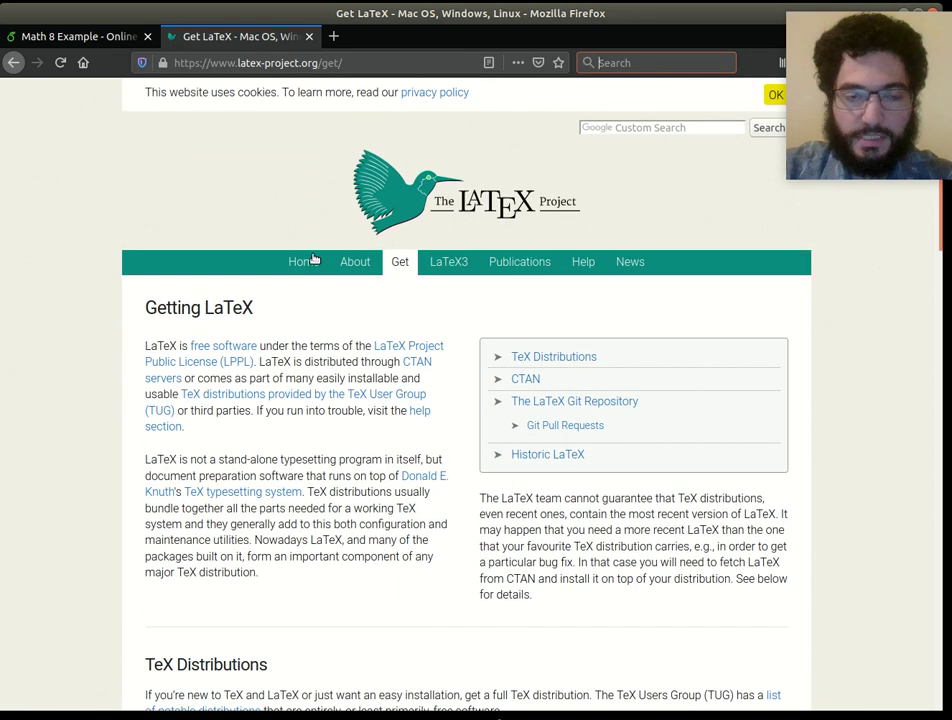
pyautogui.scroll(-6, 312, 261)
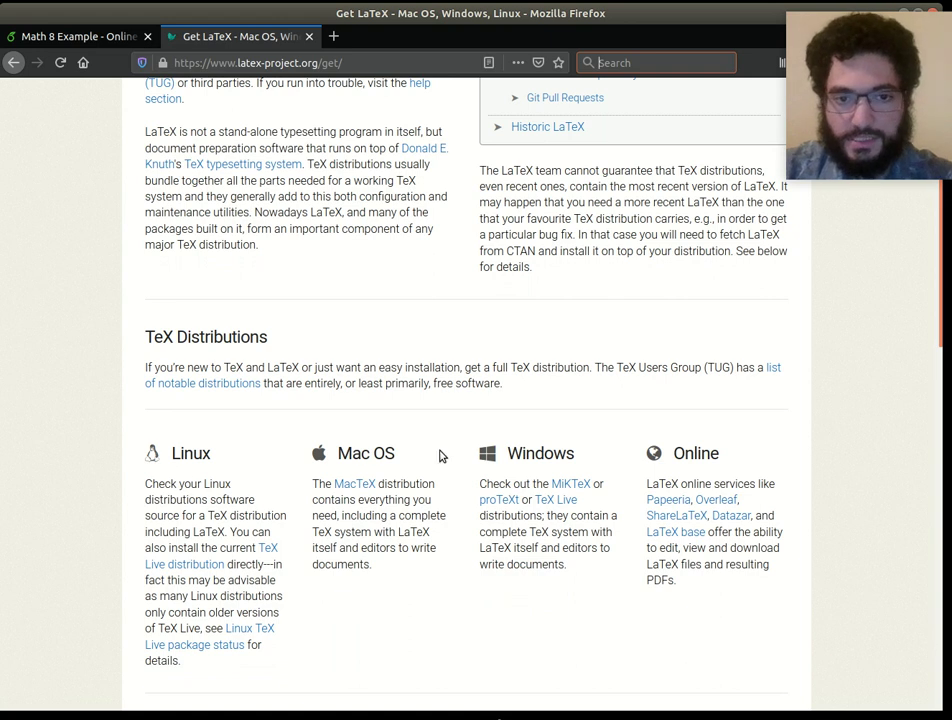
pyautogui.scroll(1, 437, 440)
pyautogui.scroll(-1, 437, 480)
pyautogui.scroll(-1, 437, 490)
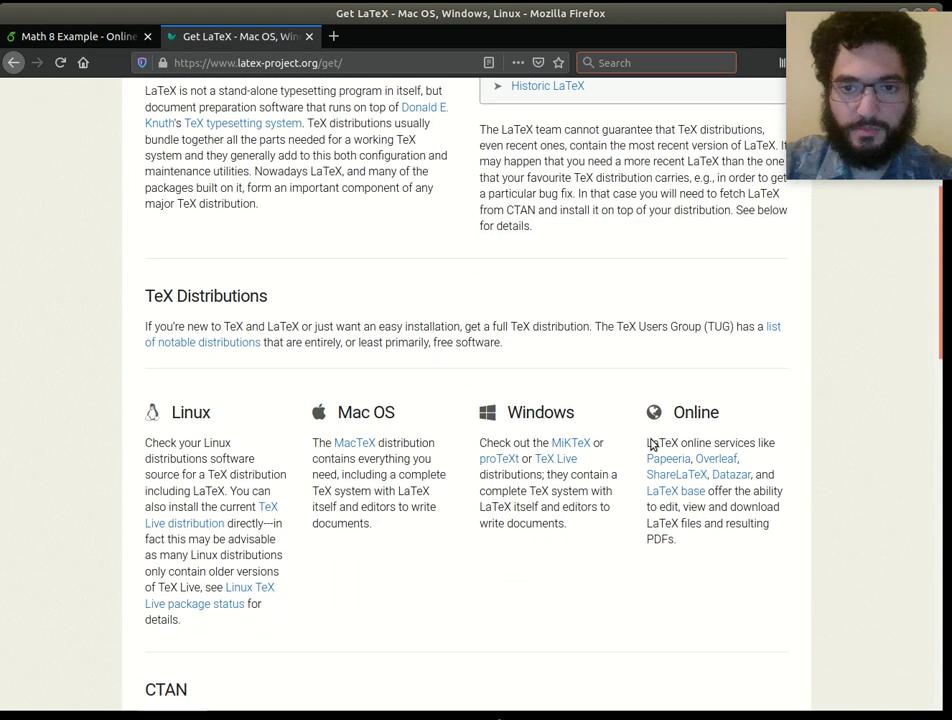
pyautogui.moveTo(666, 445); pyautogui.dragTo(737, 518)
pyautogui.click(739, 491)
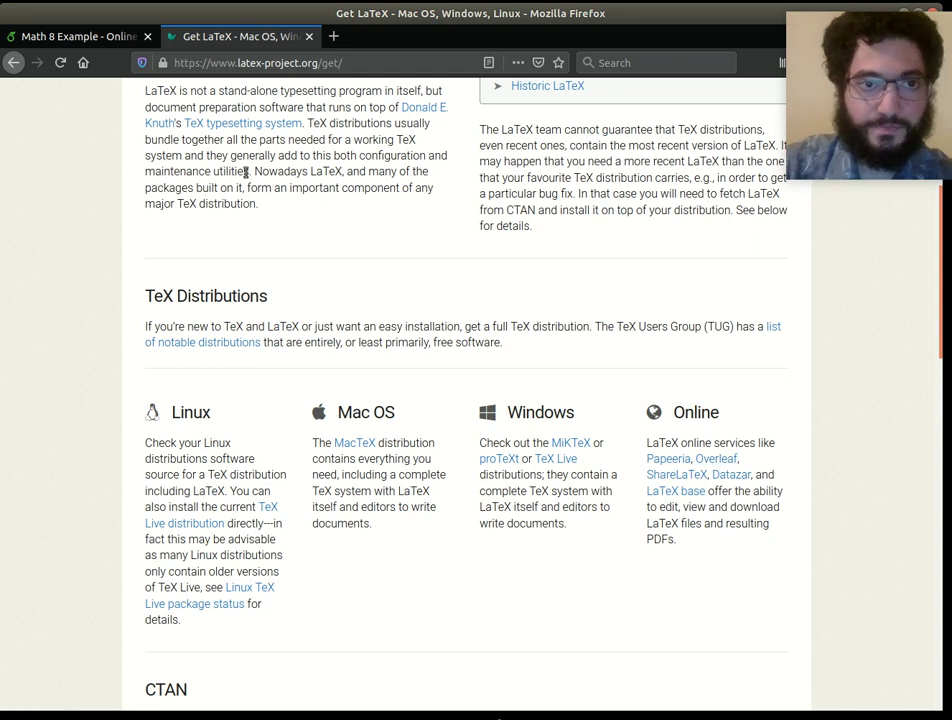
# Return to the Math 8 Example project in Overleaf, examine its link sharing and collaborator permission options, and close the sharing settings.
pyautogui.click(64, 36)
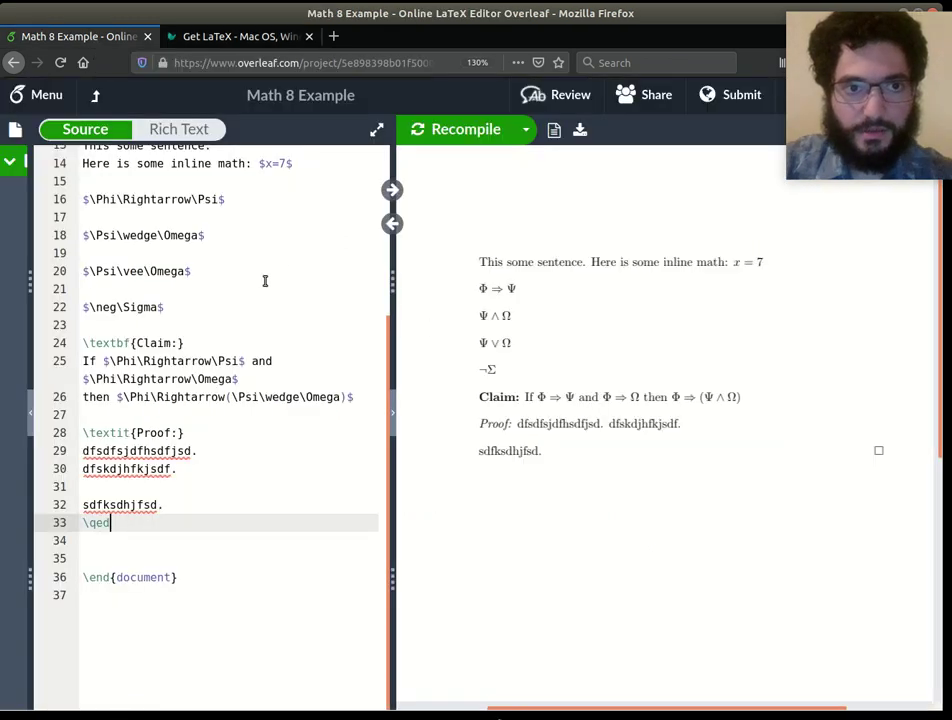
pyautogui.press('Tab')
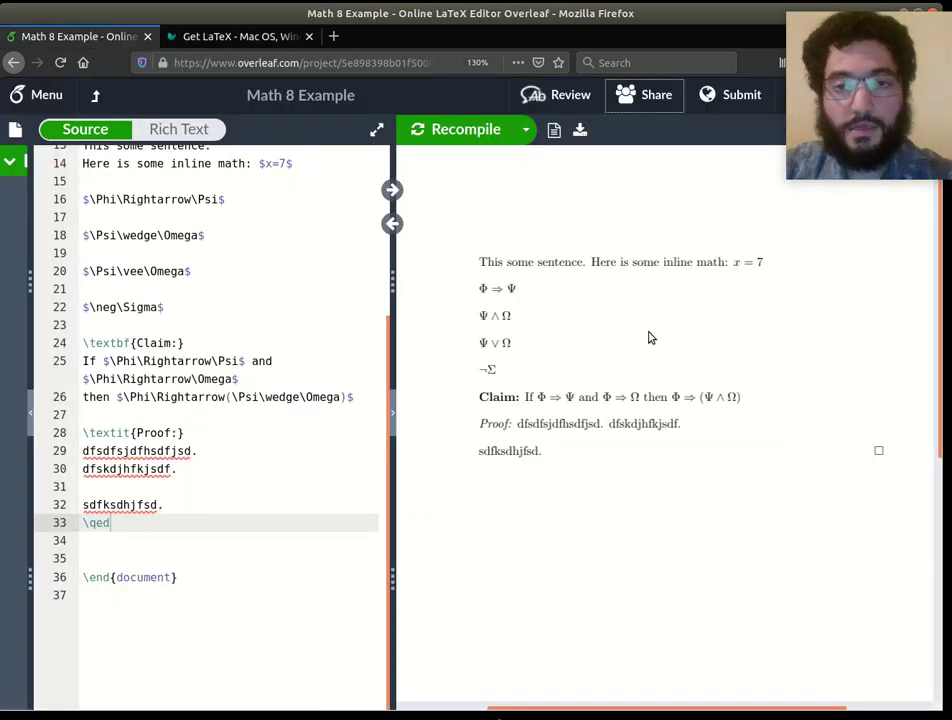
pyautogui.click(660, 93)
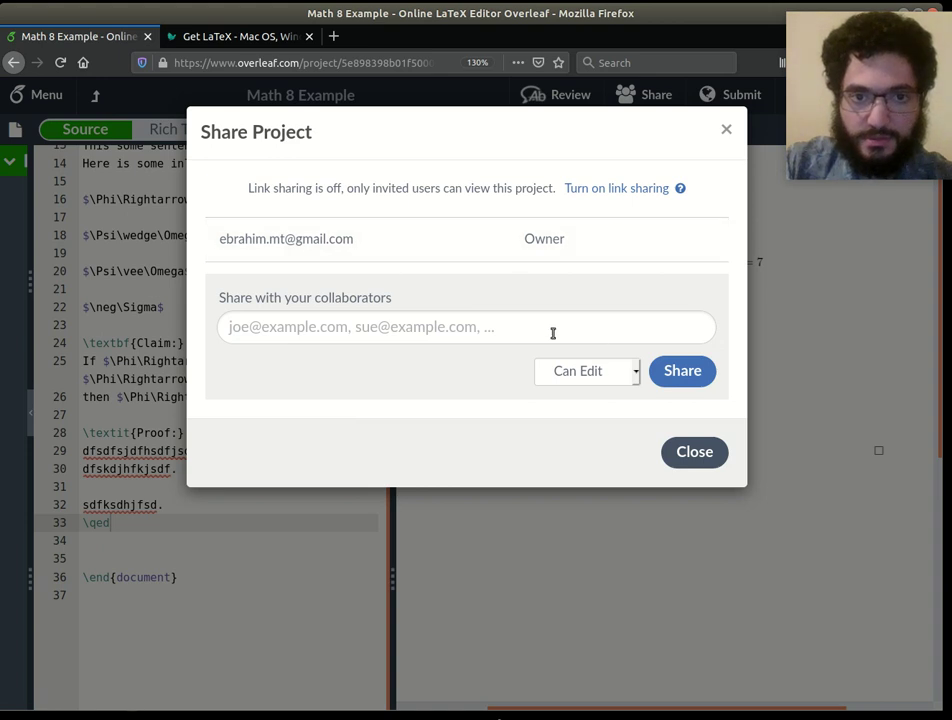
pyautogui.click(381, 327)
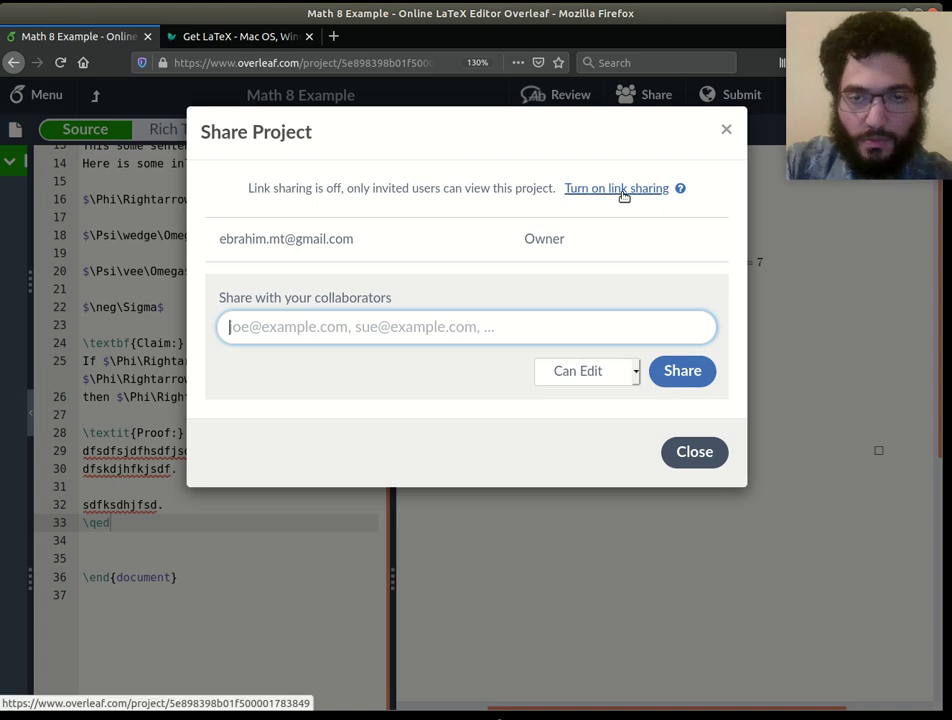
pyautogui.moveTo(686, 193)
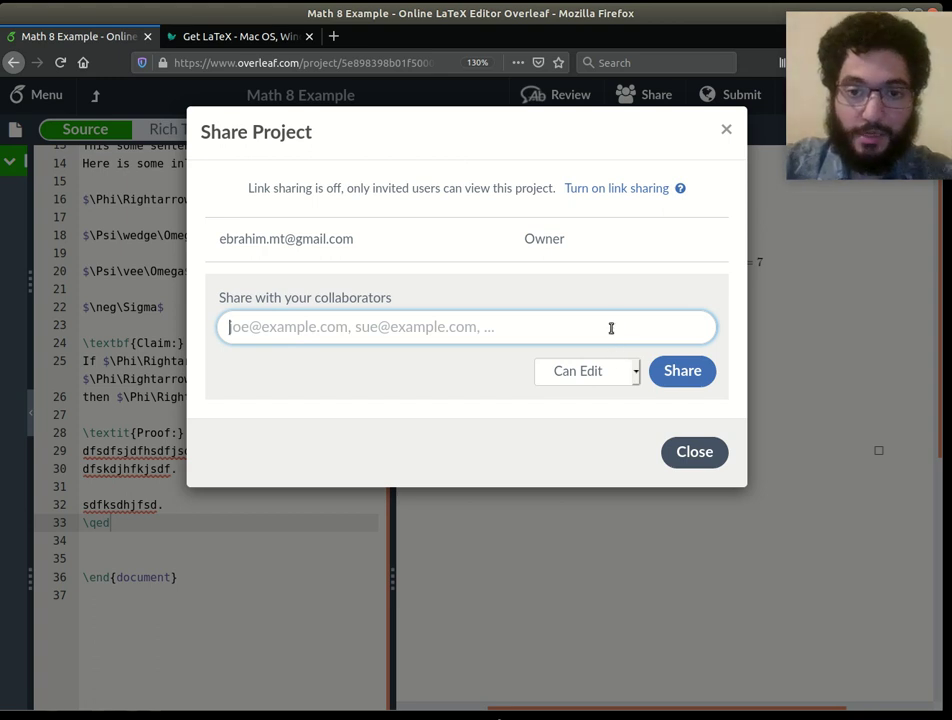
pyautogui.click(612, 371)
pyautogui.click(612, 372)
pyautogui.click(614, 376)
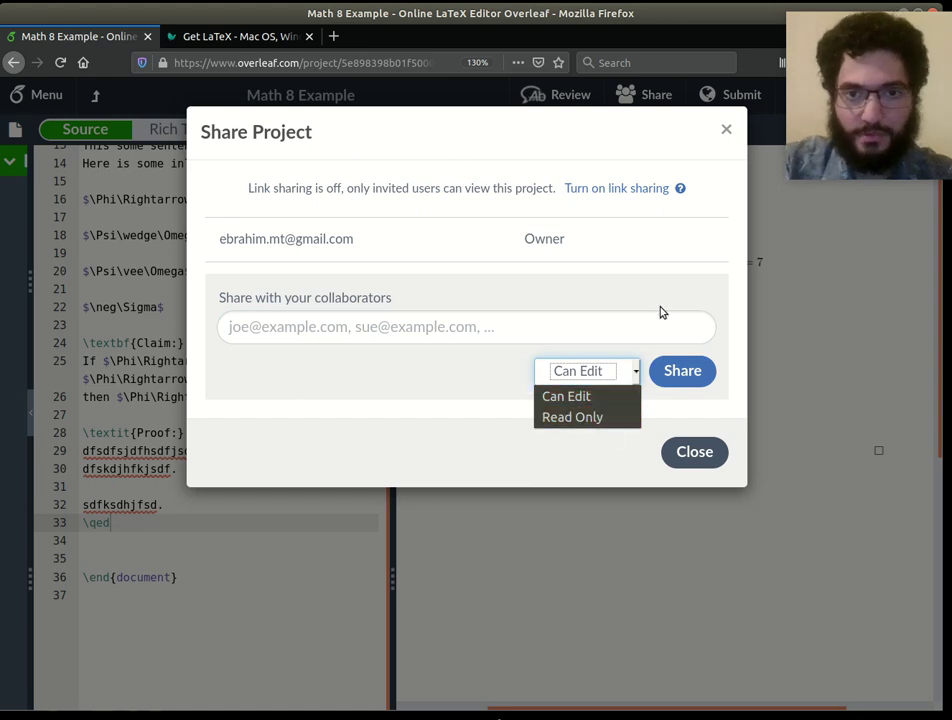
pyautogui.click(727, 131)
pyautogui.click(727, 131)
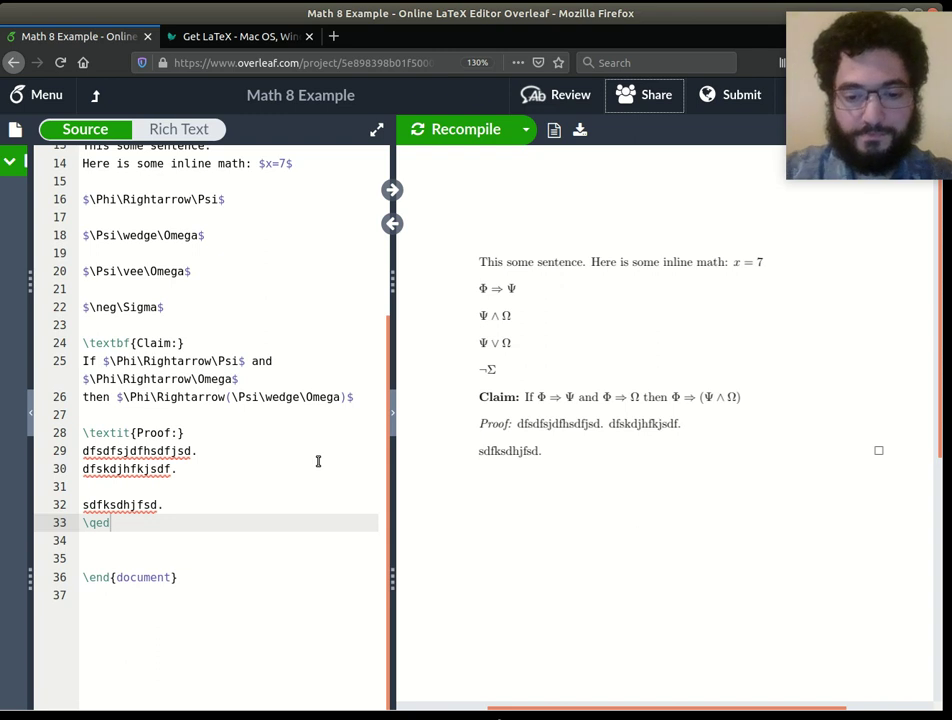
pyautogui.click(236, 447)
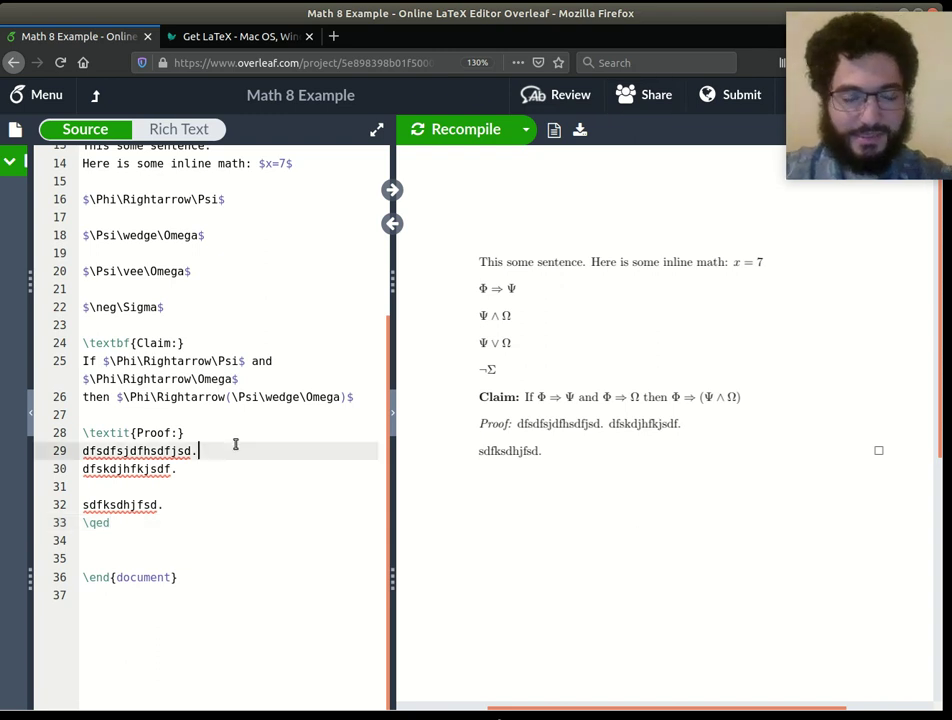
pyautogui.scroll(-1, 240, 432)
pyautogui.click(216, 421)
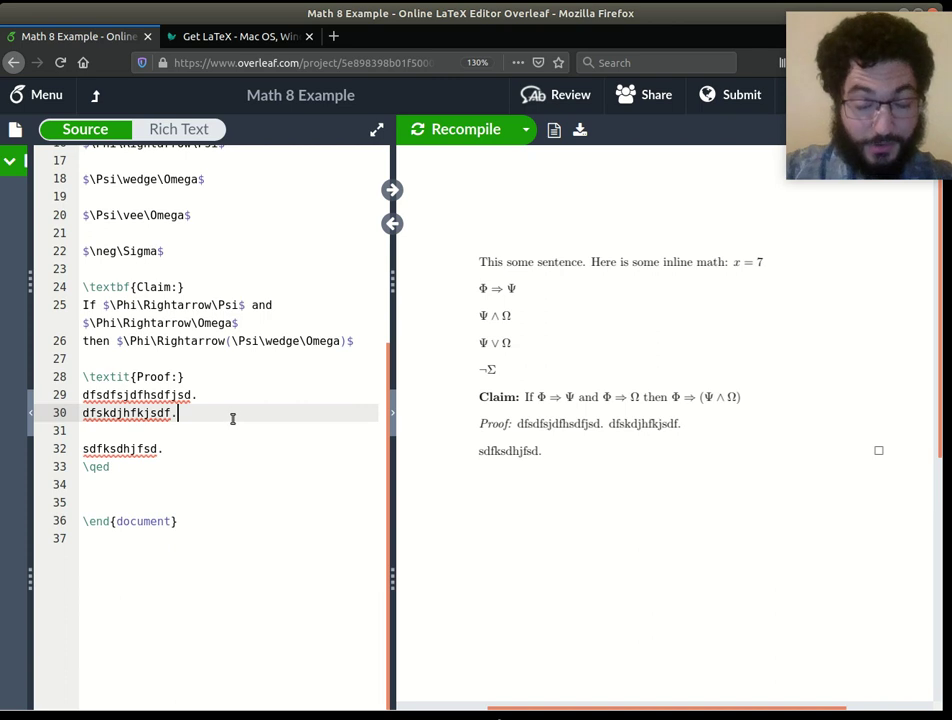
# Delete the blank lines between the inline math sentence and the four formulas, putting them on consecutive lines down to $\neg\Sigma$.
pyautogui.scroll(1, 648, 377)
pyautogui.scroll(3, 155, 347)
pyautogui.scroll(1, 210, 352)
pyautogui.click(240, 358)
pyautogui.press('Down')
pyautogui.press('Up')
pyautogui.press('BackSpace')
pyautogui.press('Down')
pyautogui.press('Down')
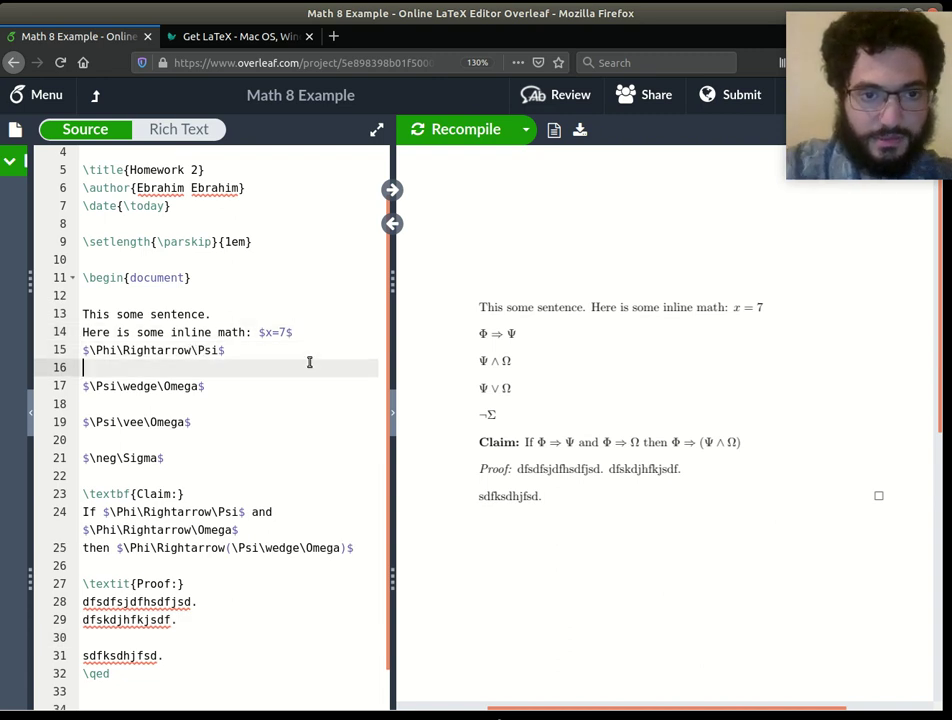
pyautogui.press('BackSpace')
pyautogui.press('Down')
pyautogui.press('Down')
pyautogui.press('BackSpace')
pyautogui.press('Down')
pyautogui.press('Down')
pyautogui.press('BackSpace')
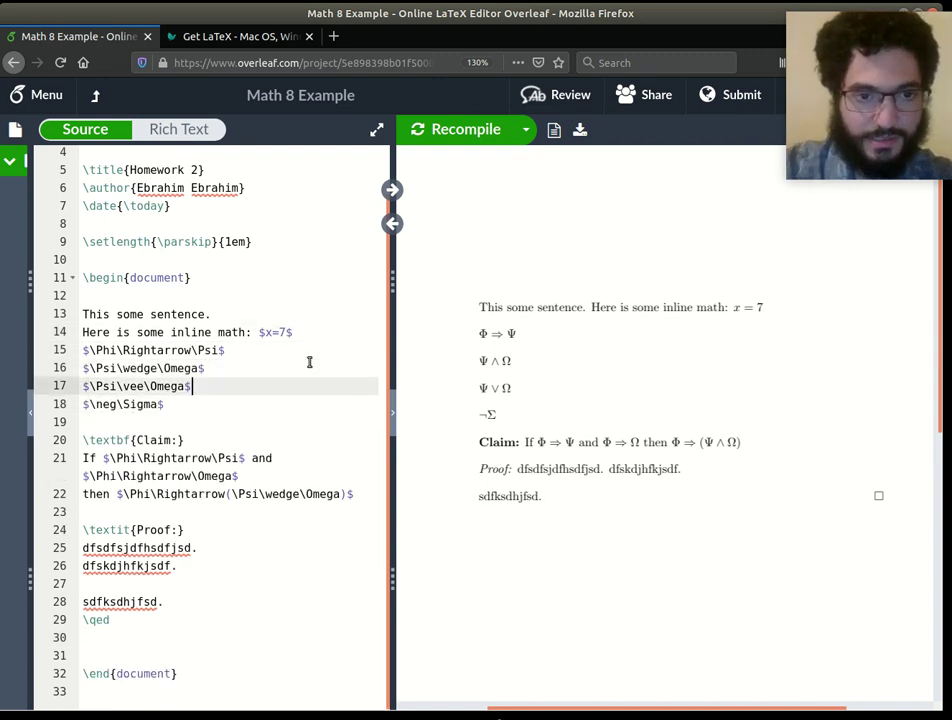
pyautogui.press('Up')
pyautogui.press('Up')
pyautogui.press('Up')
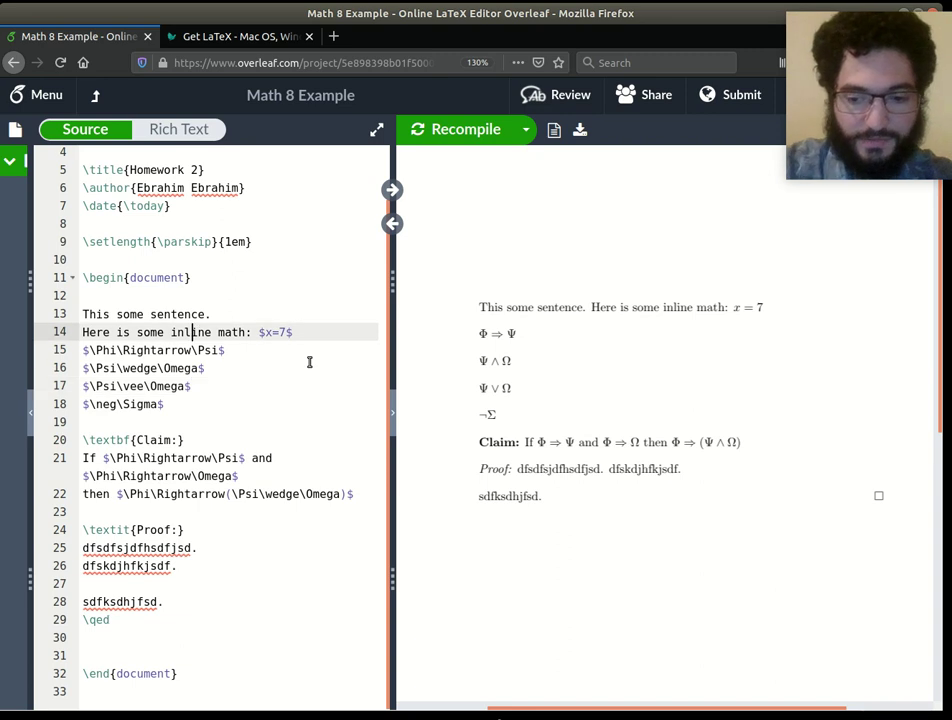
# Add a period after the inline math $x=7$ and after each of the four formulas down to $\neg\Sigma$.
pyautogui.press('Down')
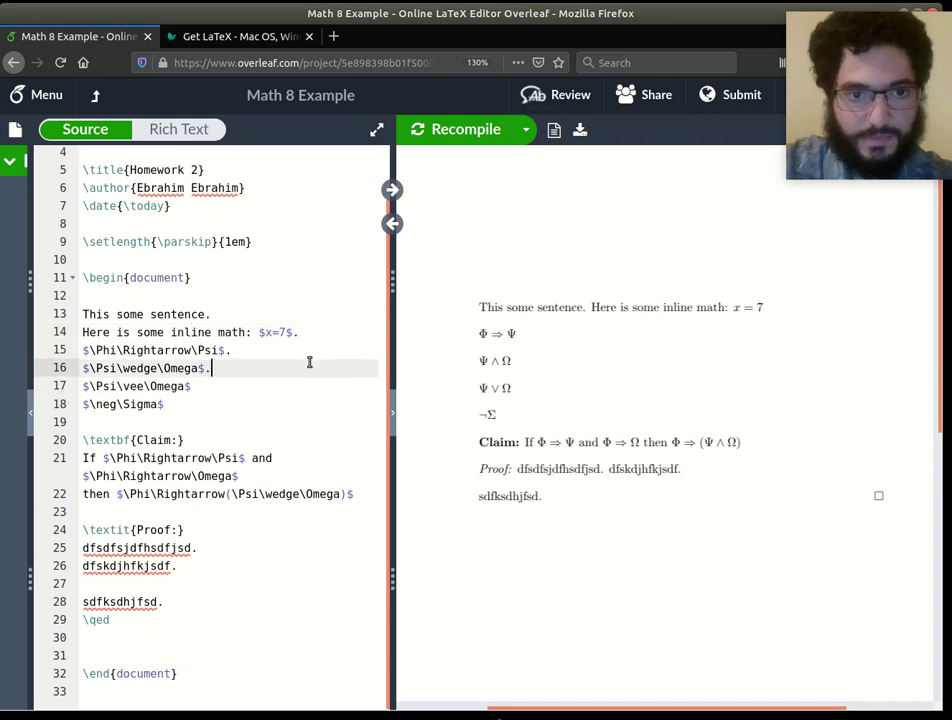
pyautogui.write('.')
pyautogui.press('Down')
pyautogui.write('.')
pyautogui.press('Down')
pyautogui.write('.')
pyautogui.press('Down')
pyautogui.write('.')
pyautogui.press('Up')
pyautogui.press('Up')
pyautogui.press('Up')
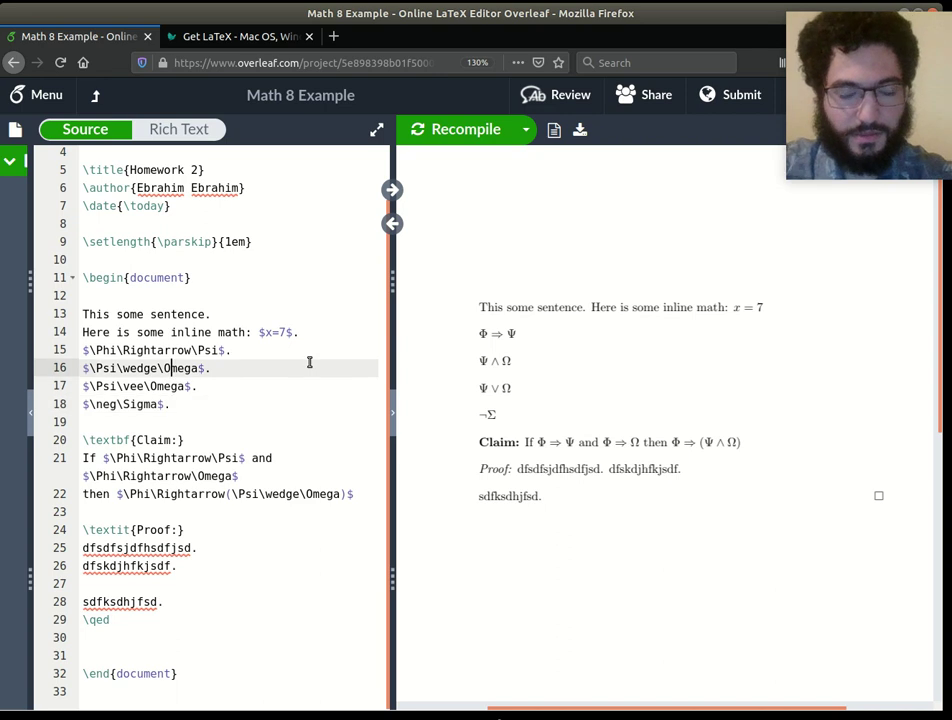
pyautogui.press('Down')
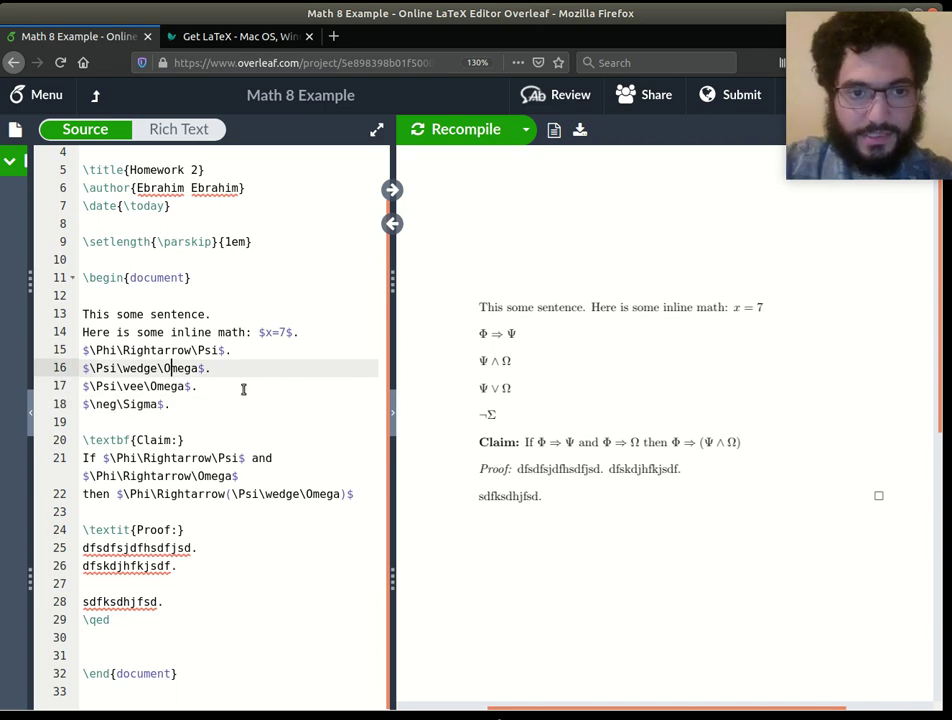
# Recompile the PDF to typeset the punctuated sentences and formulas on consecutive source lines.
pyautogui.click(217, 401)
pyautogui.keyDown('shift'); pyautogui.click(81, 333); pyautogui.keyUp('shift')
pyautogui.click(262, 371)
pyautogui.hotkey('ctrl', 's')
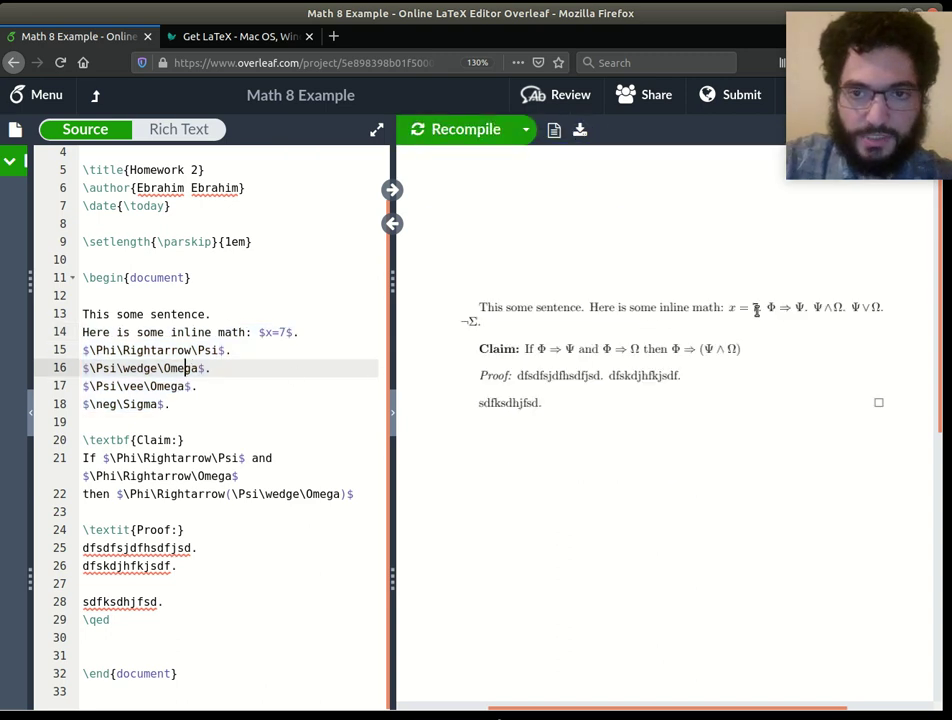
# Insert the line "Then" above the $\Phi\Rightarrow\Psi$ formula and the line "It follows that" above the $\Psi\wedge\Omega$ formula.
pyautogui.click(244, 350)
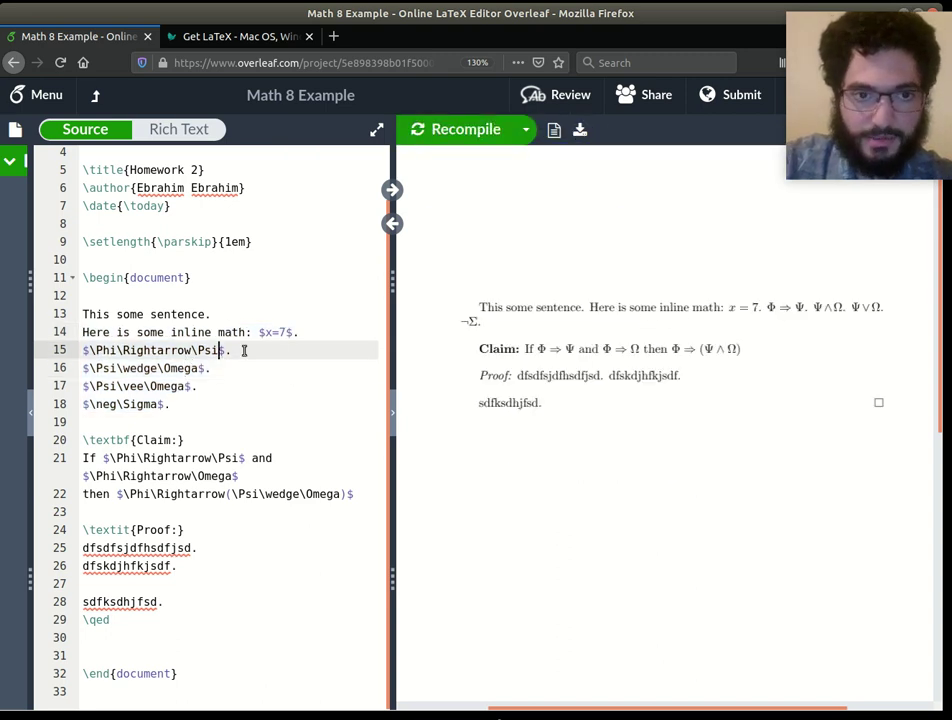
pyautogui.click(317, 333)
pyautogui.press('Return')
pyautogui.write('Then')
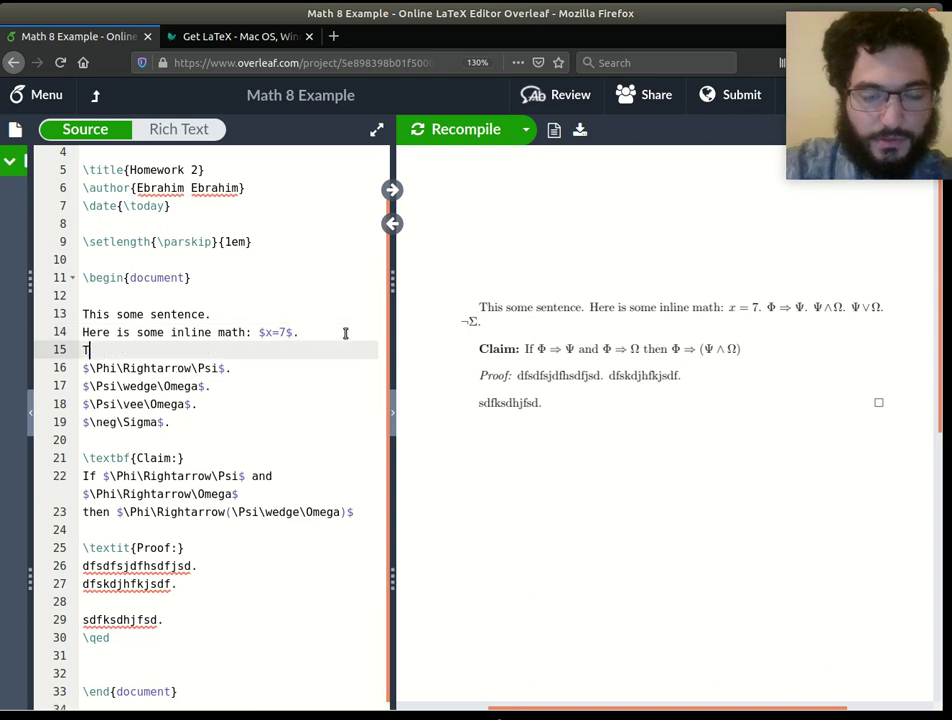
pyautogui.press('Down')
pyautogui.press('Down')
pyautogui.press('Return')
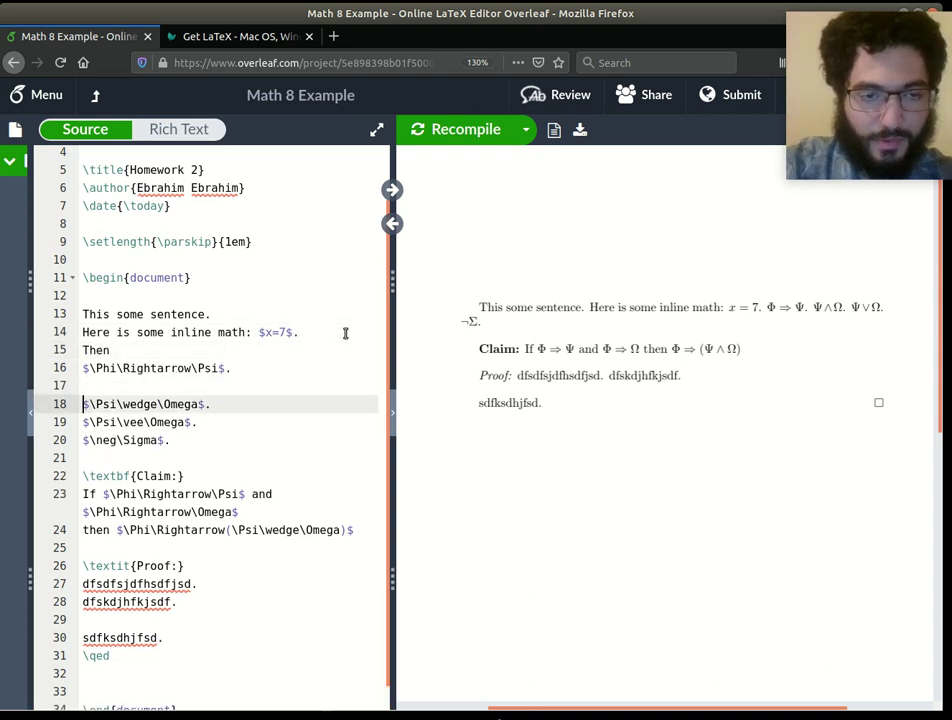
pyautogui.press('Up')
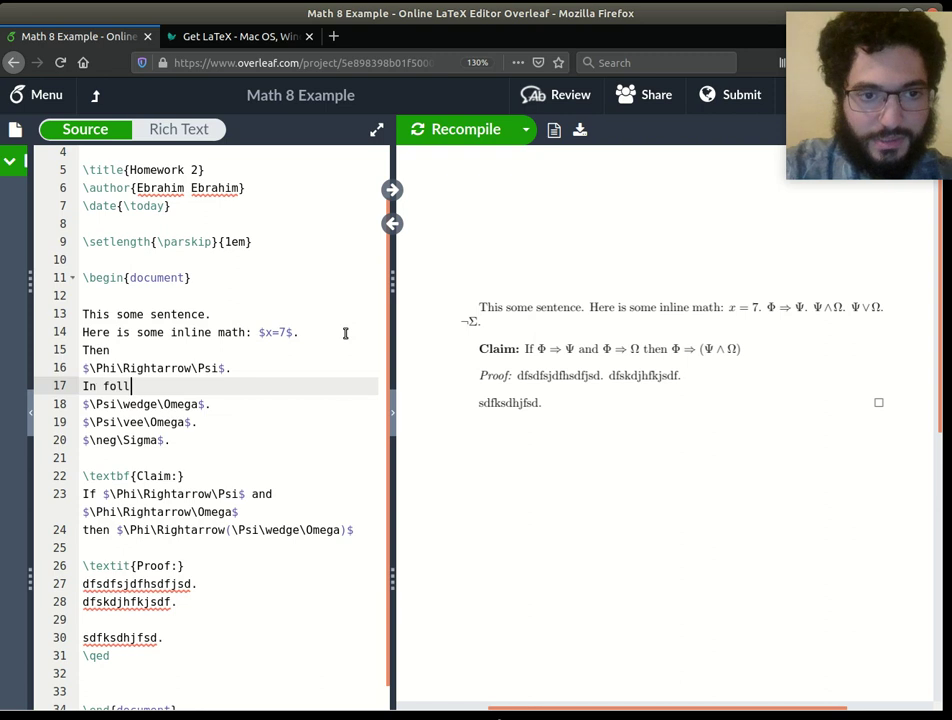
pyautogui.write('It follows that')
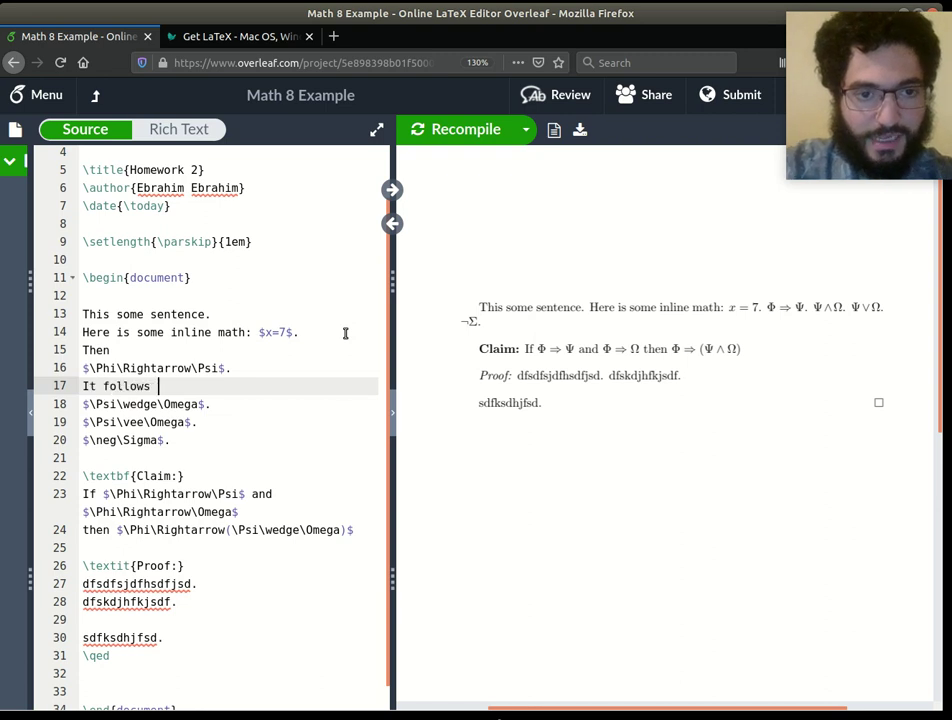
# Put "Thus" before $\Psi\vee\Omega$ and "Hence" before $\neg\Sigma$, and recompile the PDF.
pyautogui.press('Down')
pyautogui.press('Down')
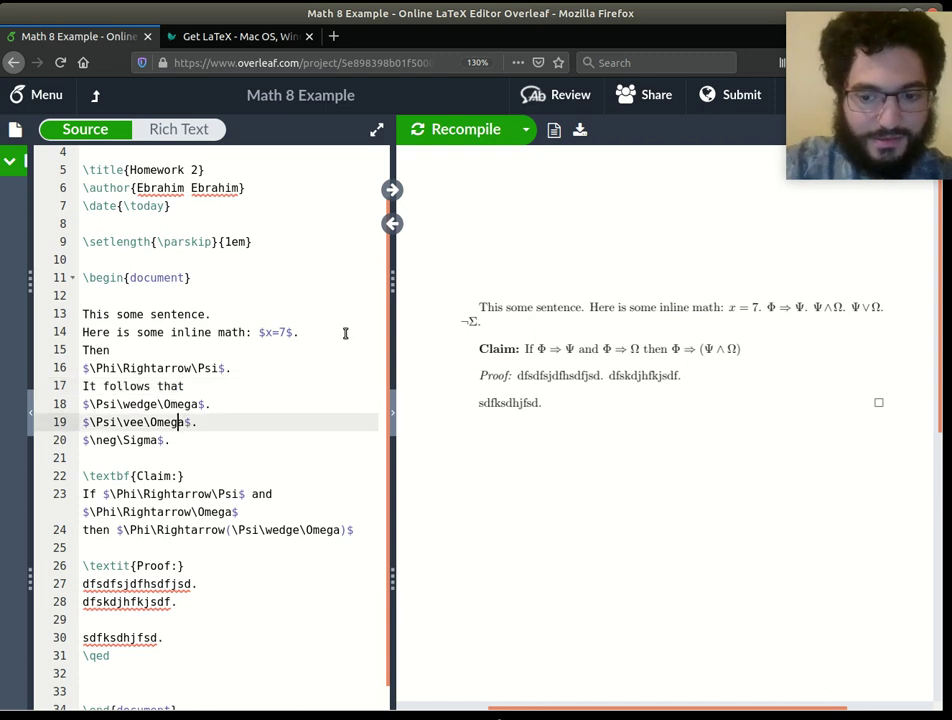
pyautogui.write('Thus')
pyautogui.press('Down')
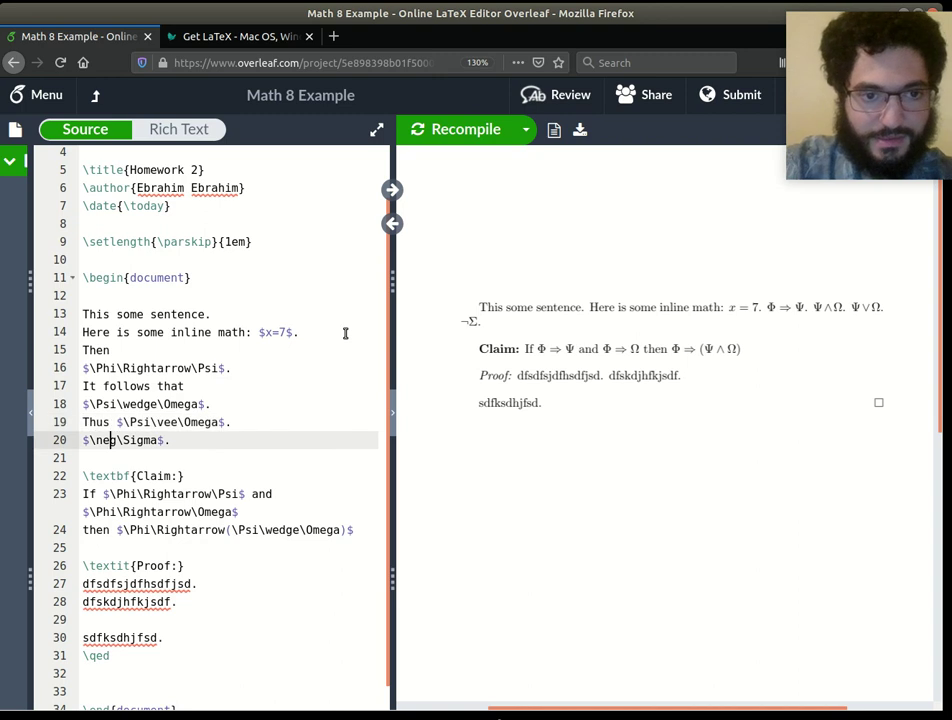
pyautogui.write('Hence')
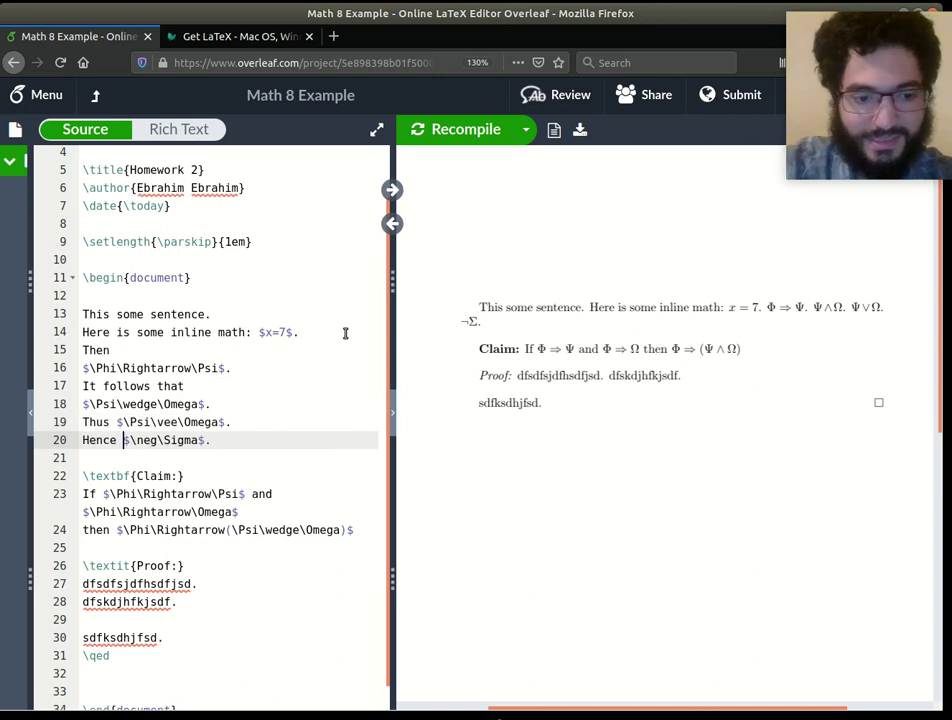
pyautogui.hotkey('ctrl', 's')
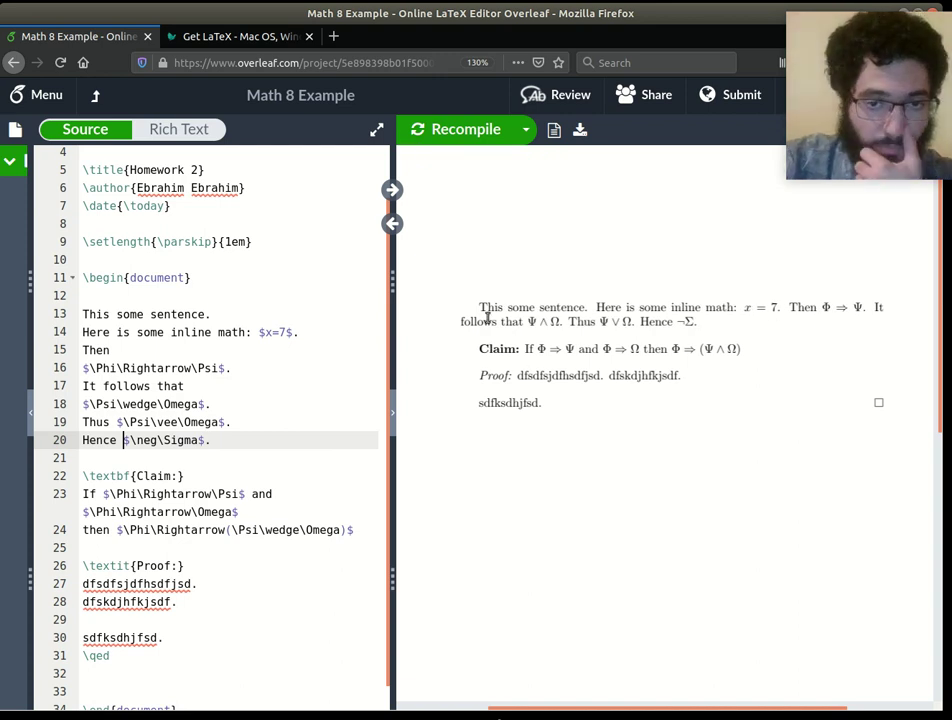
# Duplicate the \setlength{\parskip}{1em} line in the preamble and change the copy's length name to \parindent.
pyautogui.moveTo(481, 306)
pyautogui.mouseDown()
pyautogui.moveTo(457, 309)
pyautogui.moveTo(476, 314)
pyautogui.mouseUp()
pyautogui.scroll(2, 224, 352)
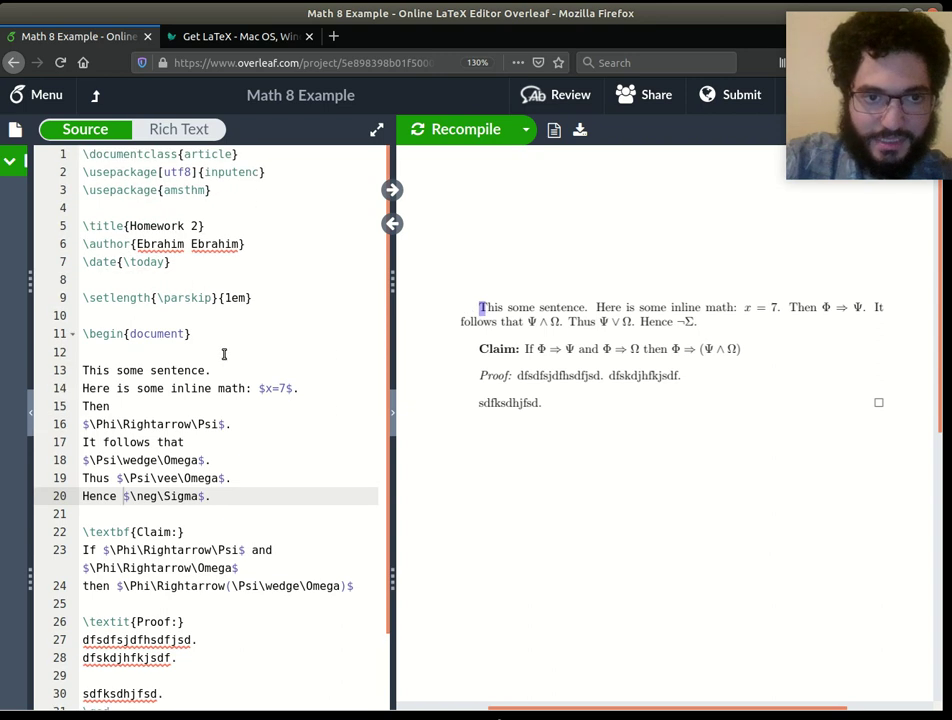
pyautogui.click(201, 278)
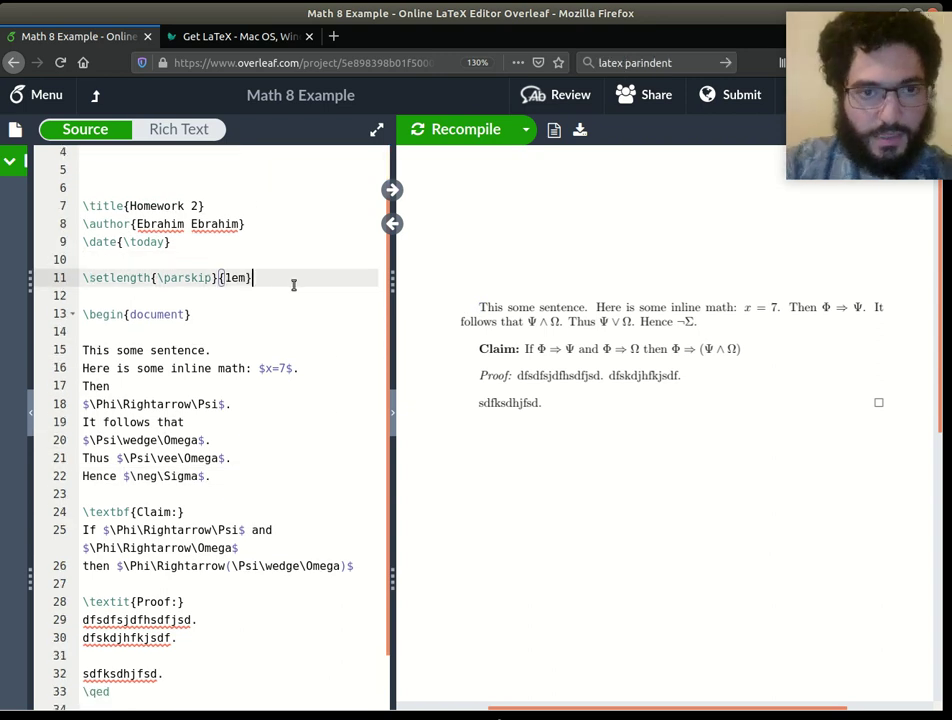
pyautogui.moveTo(256, 278); pyautogui.dragTo(83, 278)
pyautogui.hotkey('ctrl', 'c')
pyautogui.click(278, 278)
pyautogui.press('Return')
pyautogui.hotkey('ctrl', 'v')
pyautogui.click(188, 296)
pyautogui.doubleClick(188, 296)
pyautogui.write('par')
pyautogui.write('indent')
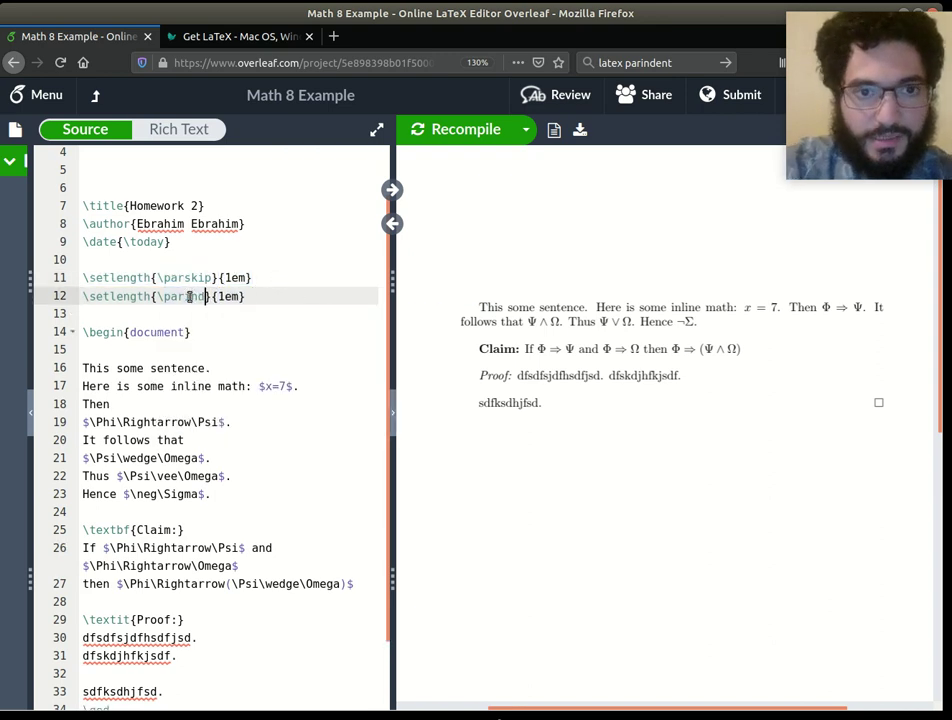
# Set the \parindent length to 0 and recompile the PDF.
pyautogui.press('Right')
pyautogui.press('Right')
pyautogui.hotkey('shift', 'Right')
pyautogui.hotkey('shift', 'Right')
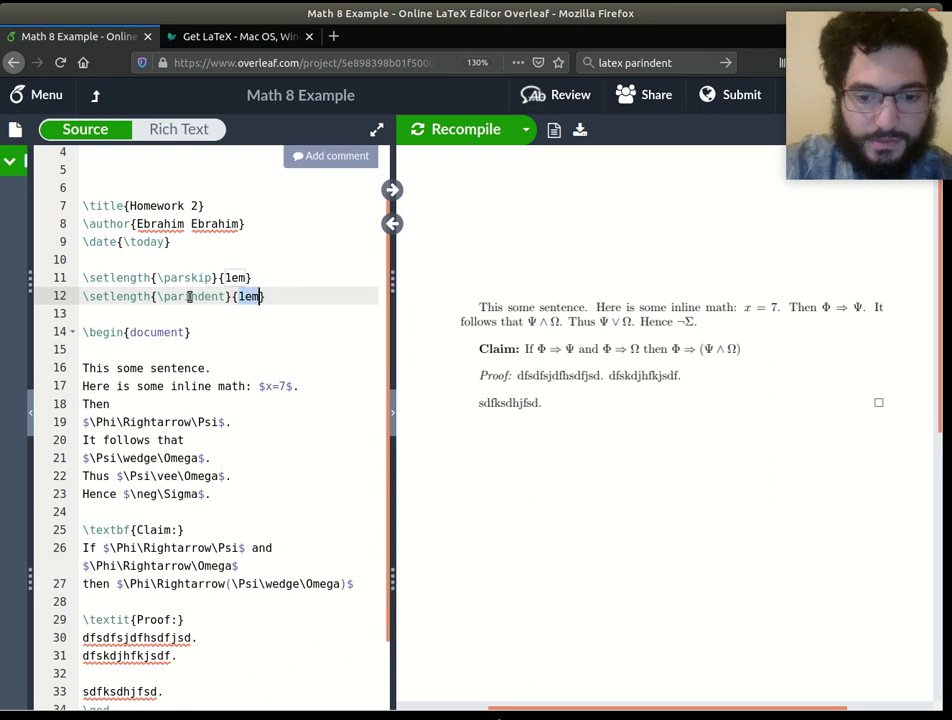
pyautogui.write('0')
pyautogui.press('Delete')
pyautogui.click(216, 317)
pyautogui.hotkey('ctrl', 's')
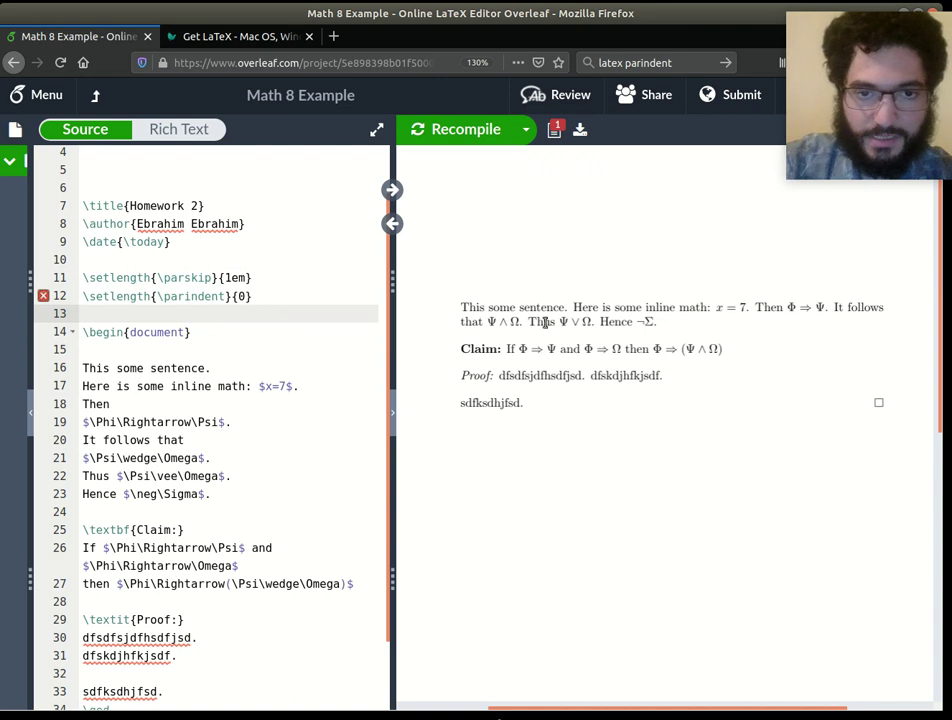
# Add the unit pt to the \parindent value, making it 0pt, and recompile the PDF.
pyautogui.click(237, 296)
pyautogui.moveTo(43, 300)
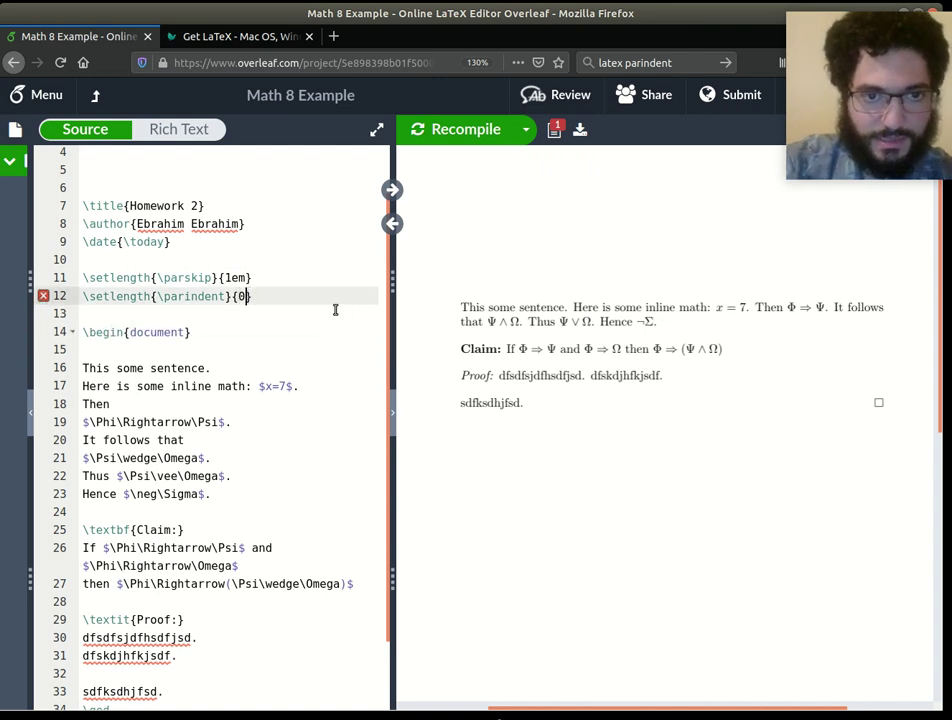
pyautogui.hotkey('ctrl', 's')
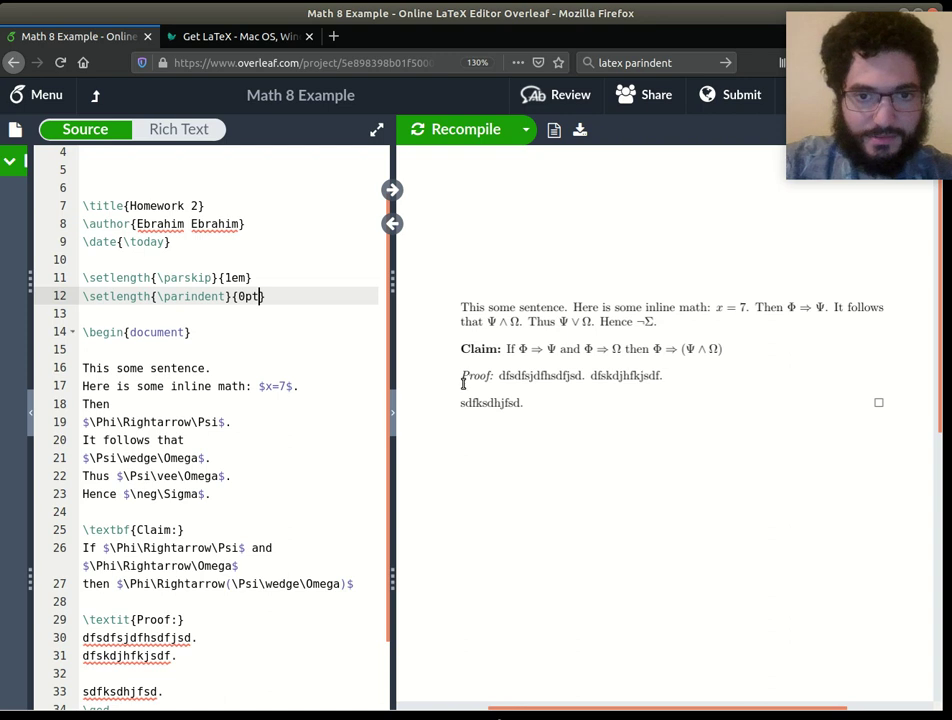
pyautogui.click(303, 298)
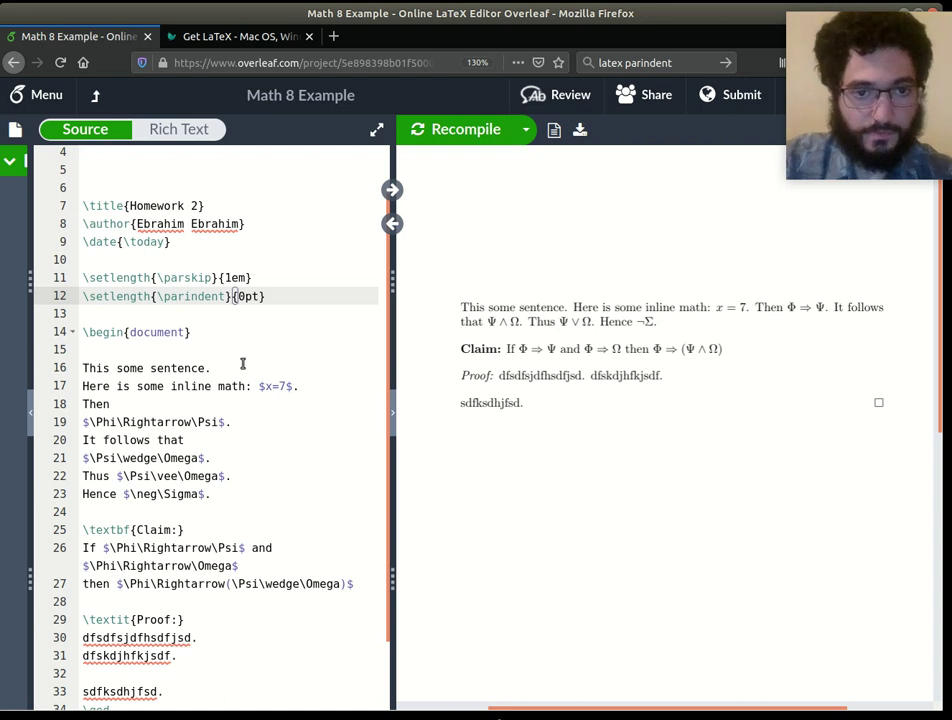
# Review the source from the preamble to the "Hence" line and compare it with the first paragraph of the PDF.
pyautogui.scroll(-1, 230, 366)
pyautogui.scroll(2, 230, 368)
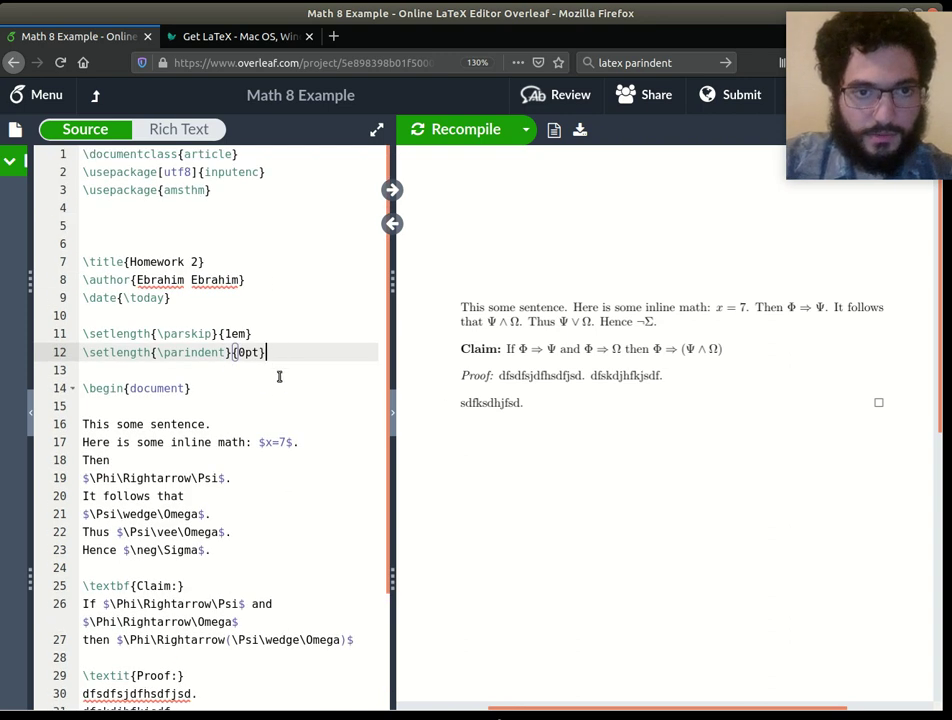
pyautogui.scroll(-2, 268, 362)
pyautogui.click(255, 421)
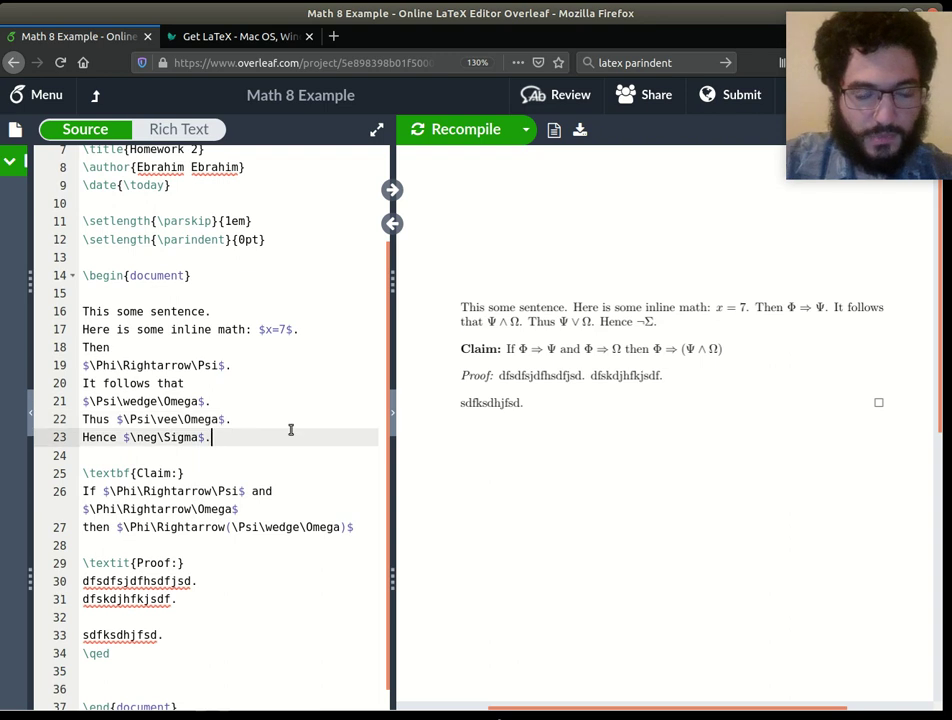
pyautogui.click(244, 436)
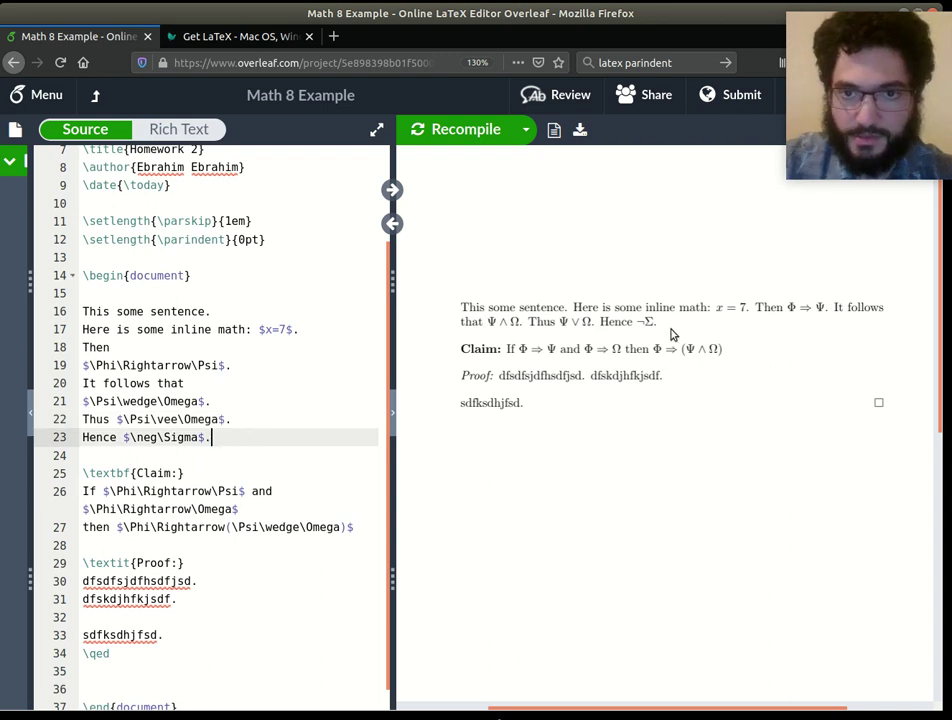
pyautogui.moveTo(653, 327); pyautogui.dragTo(467, 308)
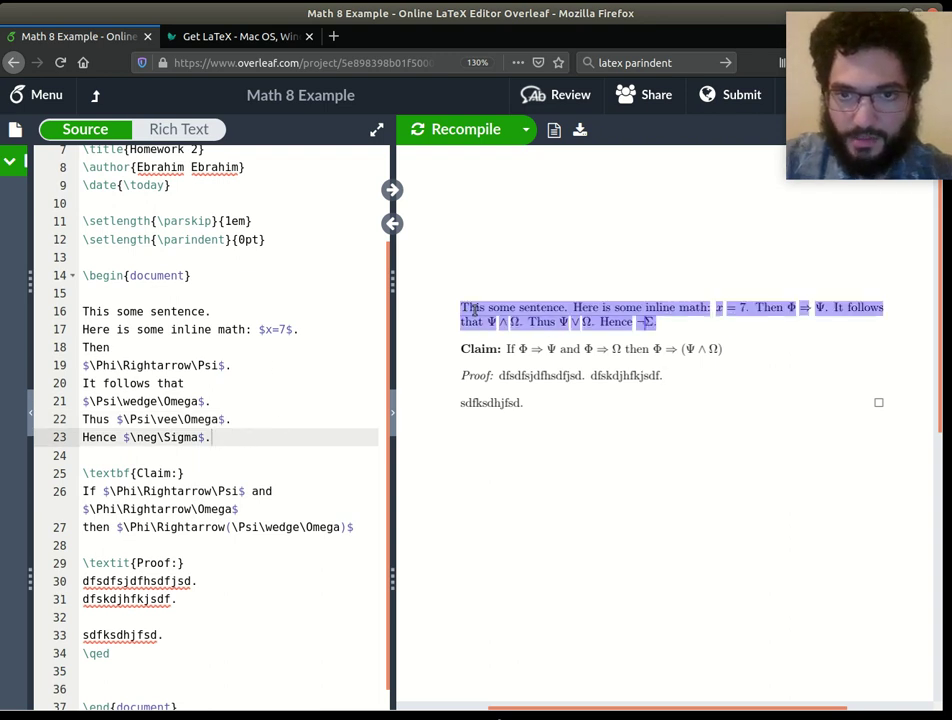
pyautogui.click(541, 322)
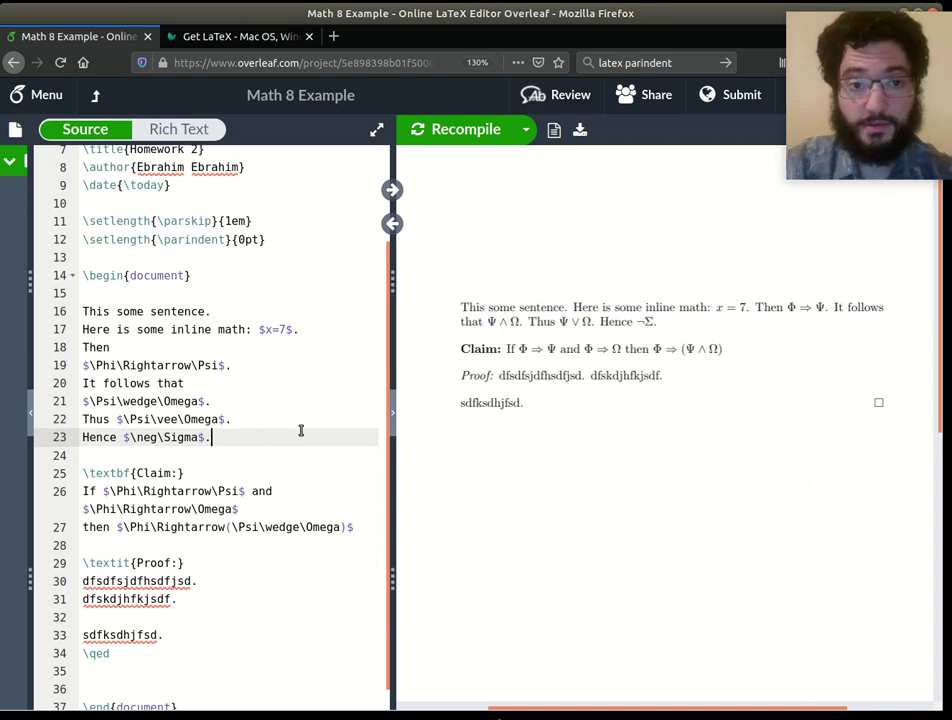
# Below the "Hence" line, add the sentence "Here is a nice integral:" followed by an empty $$ $$ display math line.
pyautogui.press('Return')
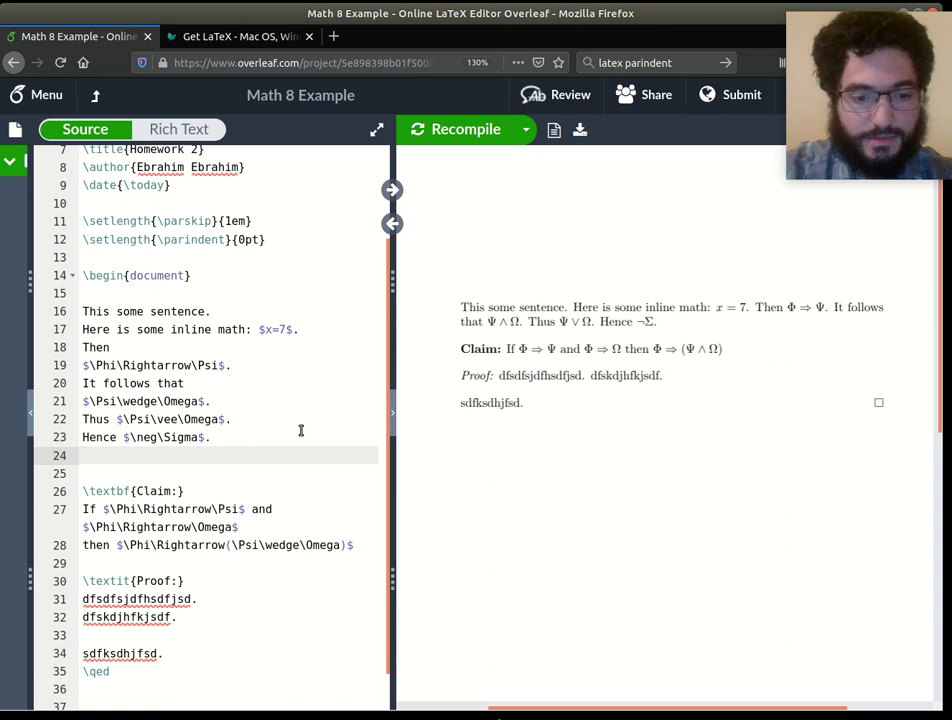
pyautogui.write('$$ $$')
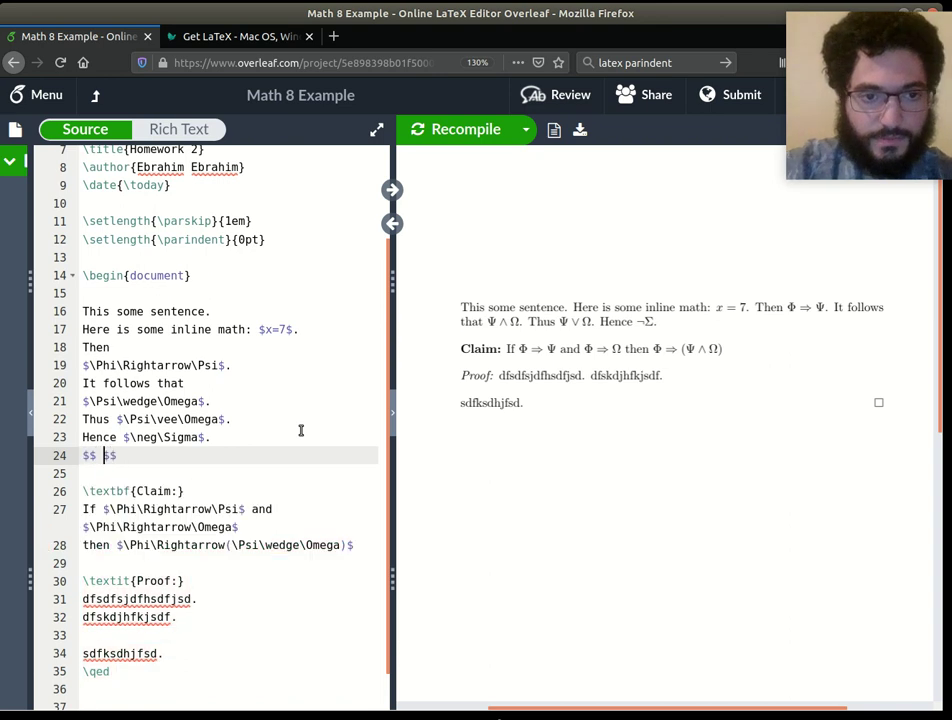
pyautogui.press('Up')
pyautogui.press('End')
pyautogui.press('Return')
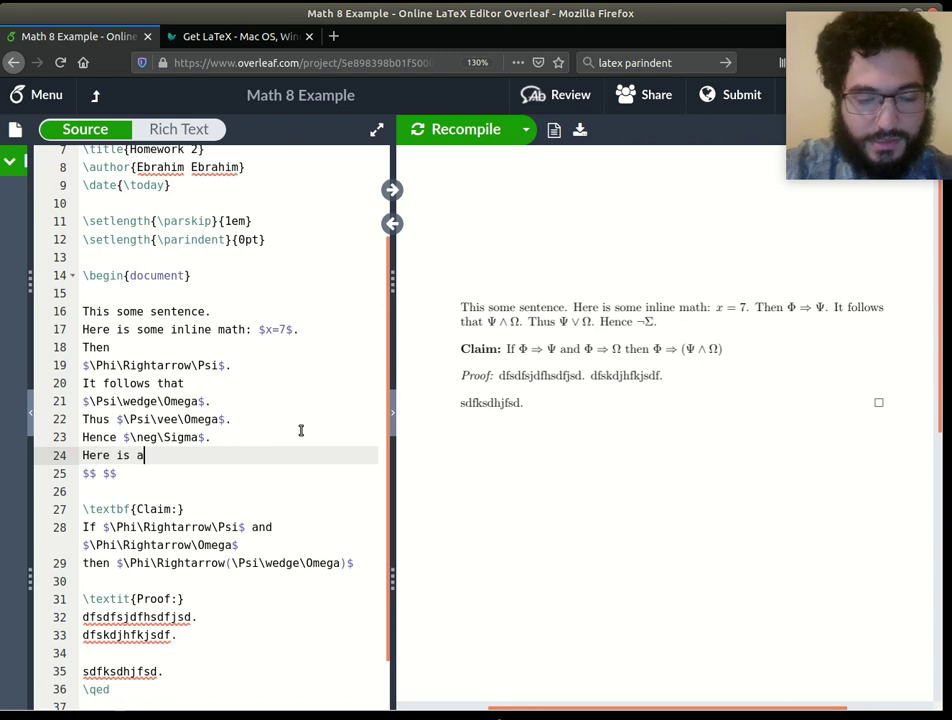
pyautogui.write('Here is a nice integral:')
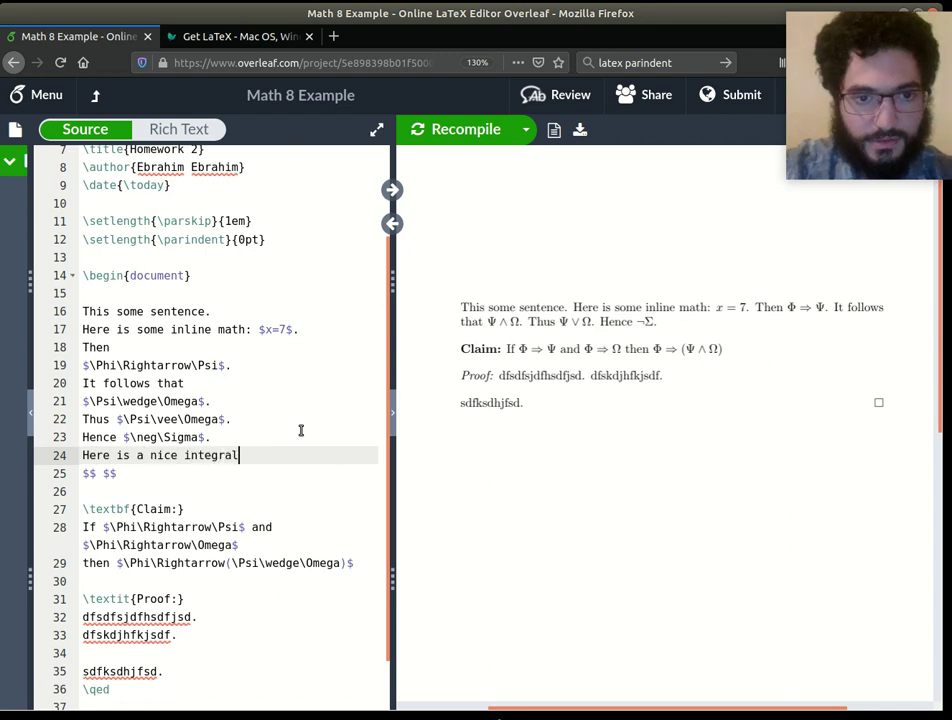
# Enter \int \zeta^n d\zeta between the double dollar signs and recompile the PDF to display the integral.
pyautogui.hotkey('ctrl', 'Left')
pyautogui.hotkey('ctrl', 'Left')
pyautogui.hotkey('ctrl', 'Left')
pyautogui.hotkey('ctrl', 'Left')
pyautogui.press('Down')
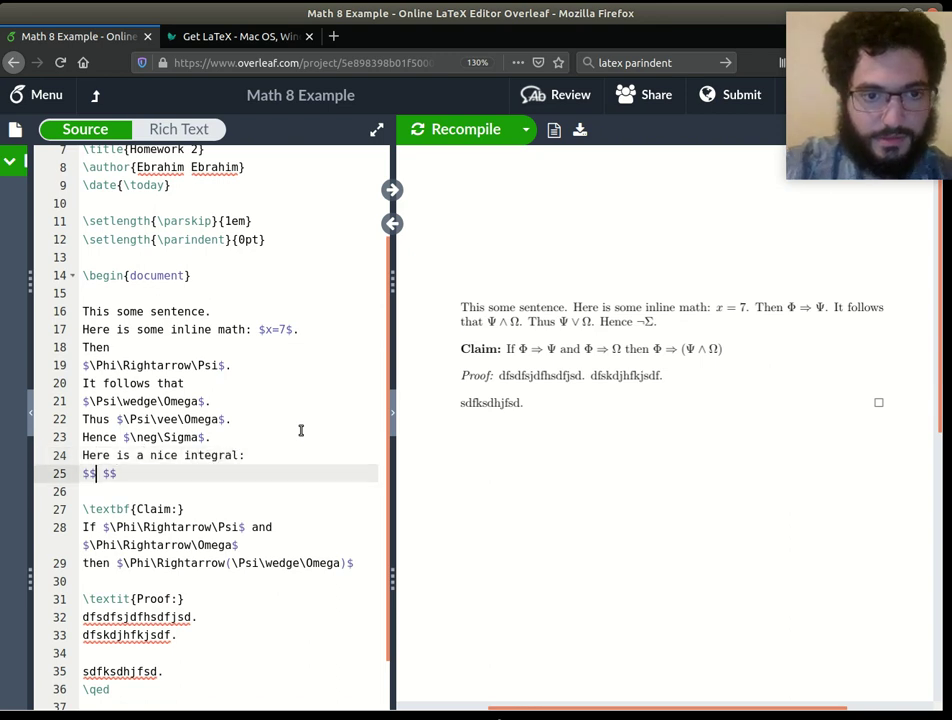
pyautogui.write('\\int \\zeta^n d\\zeta')
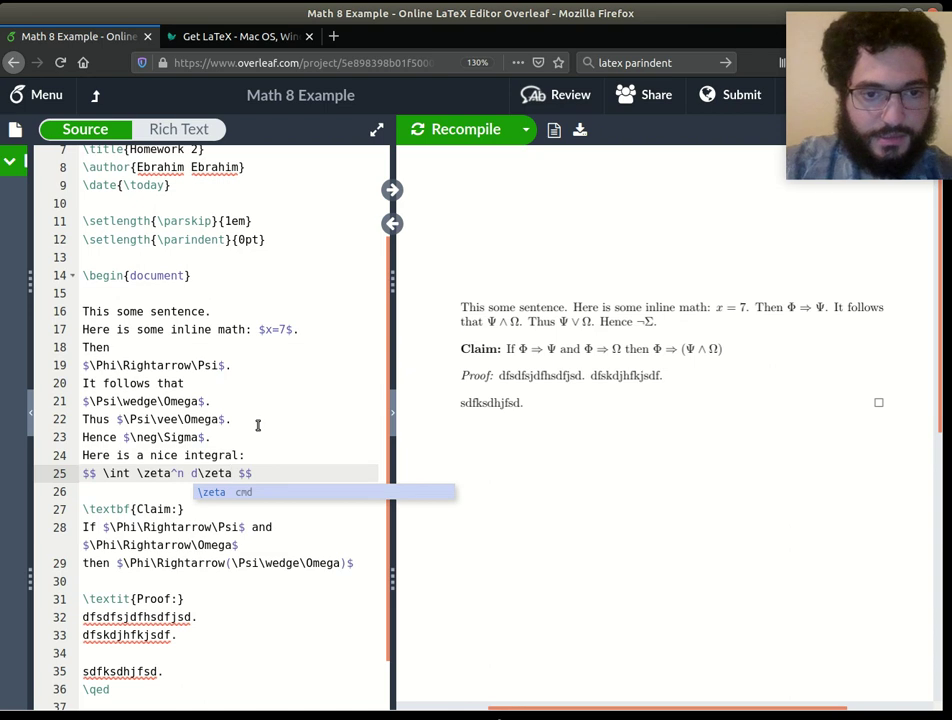
pyautogui.click(268, 436)
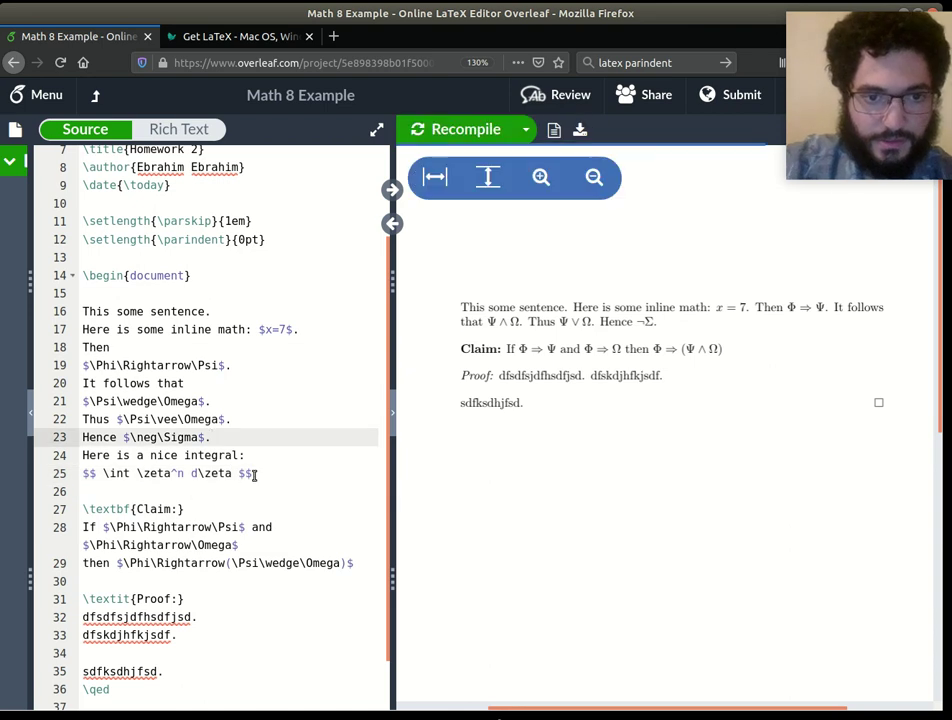
pyautogui.doubleClick(245, 474)
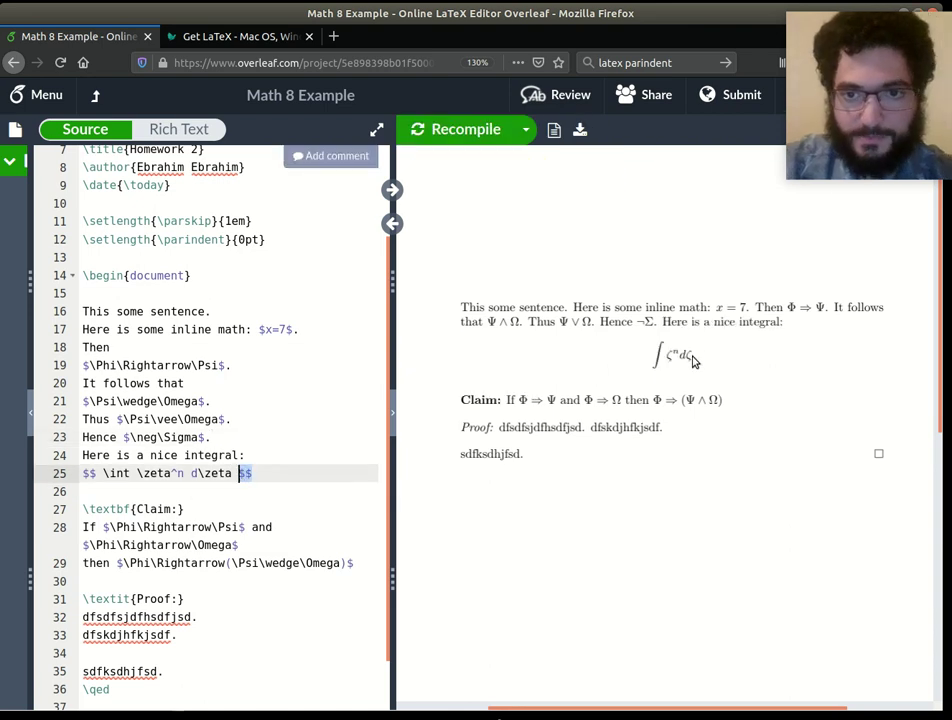
pyautogui.tripleClick(660, 352)
pyautogui.click(657, 351)
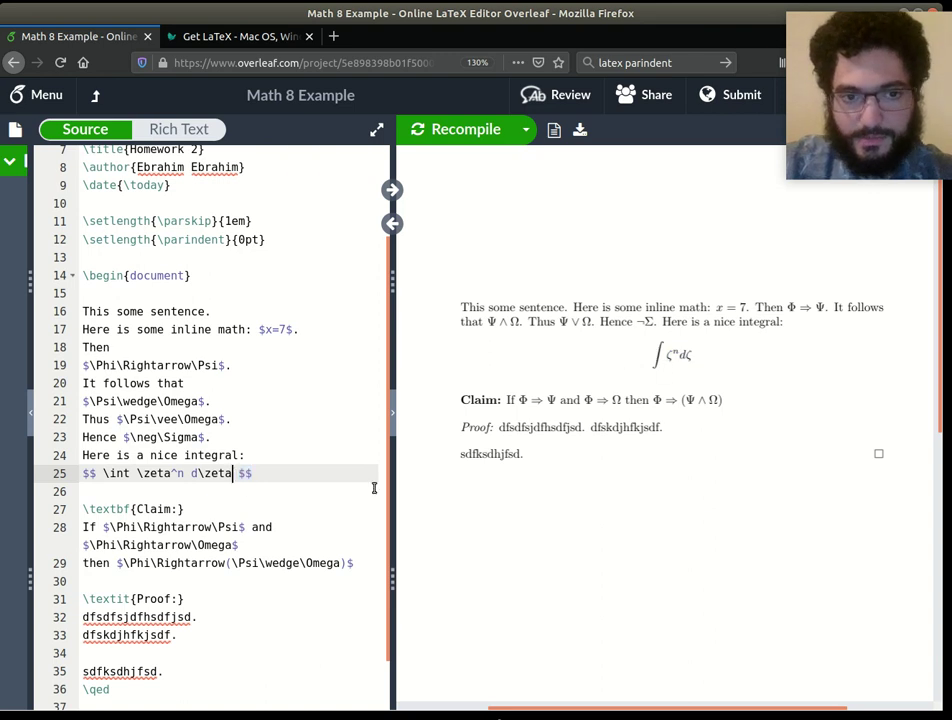
# Duplicate the "Here is a nice integral:" sentence and its $$ \int \zeta^n d\zeta $$ line directly below the original, without a blank line between.
pyautogui.moveTo(251, 472); pyautogui.dragTo(82, 455)
pyautogui.hotkey('ctrl', 'c')
pyautogui.click(263, 466)
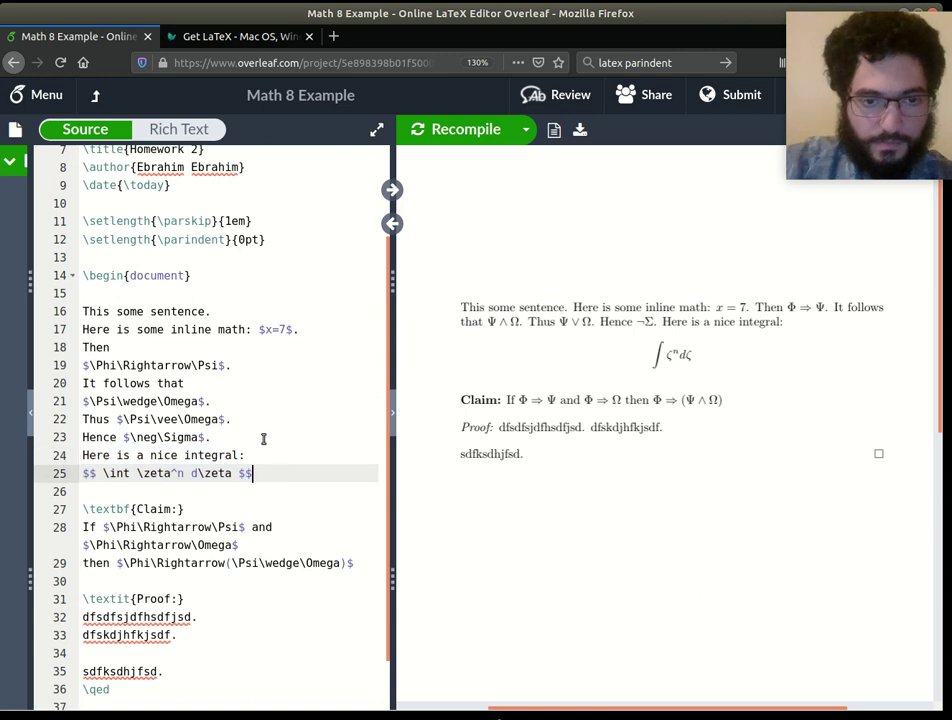
pyautogui.press('Return')
pyautogui.press('Return')
pyautogui.hotkey('ctrl', 'v')
pyautogui.press('Up')
pyautogui.press('Up')
pyautogui.press('BackSpace')
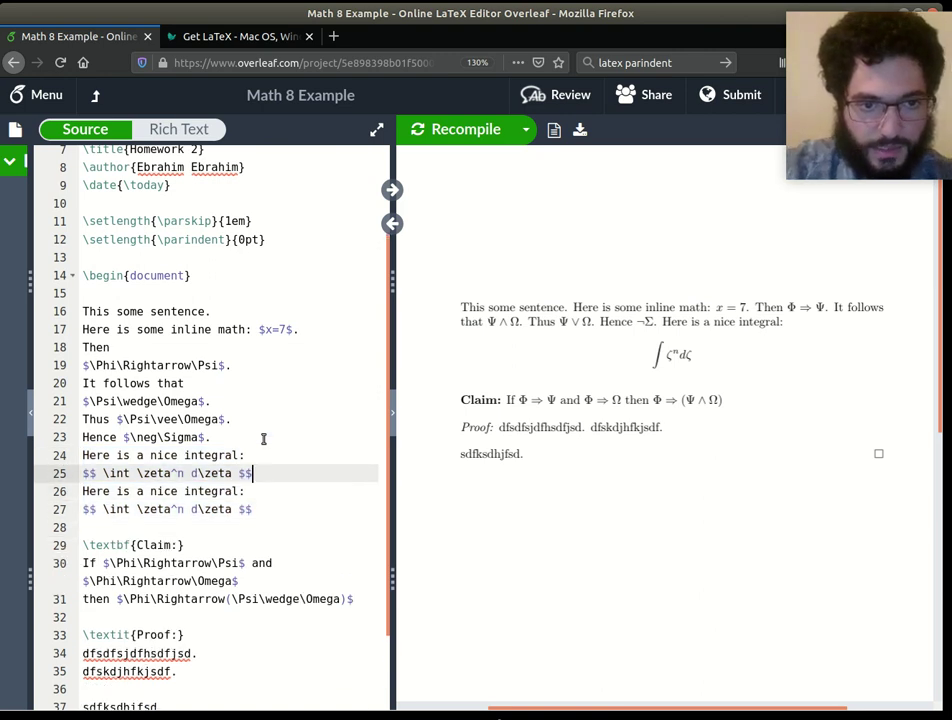
pyautogui.press('Down')
pyautogui.press('Down')
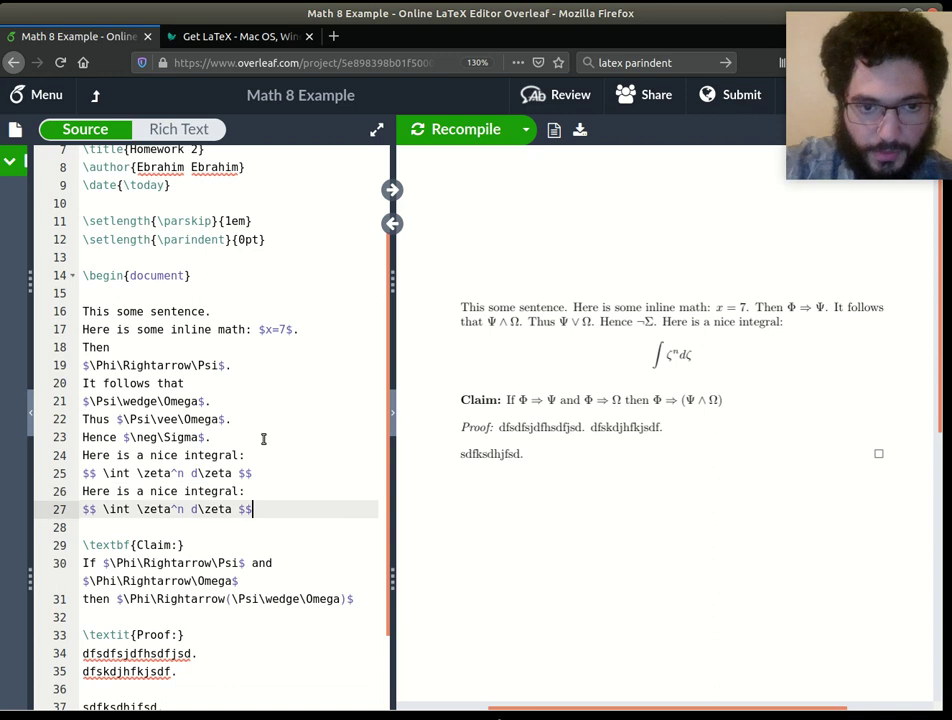
# Turn the duplicated integral into inline math with single dollar signs, recompile, and compare it with the display version.
pyautogui.press('BackSpace')
pyautogui.press('Home')
pyautogui.press('Delete')
pyautogui.press('Delete')
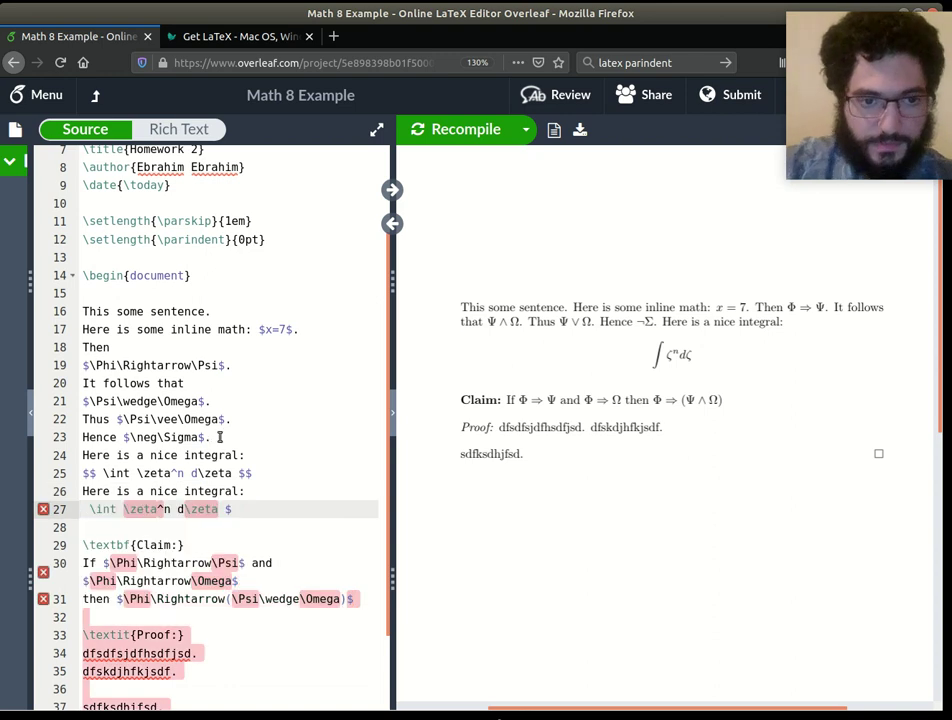
pyautogui.write('$$')
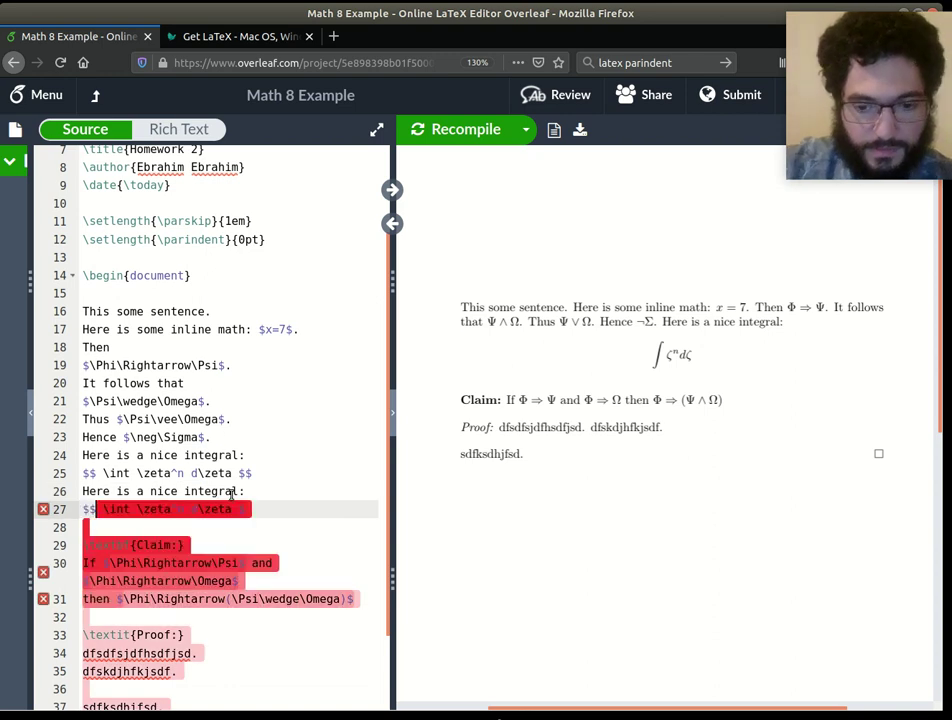
pyautogui.press('BackSpace')
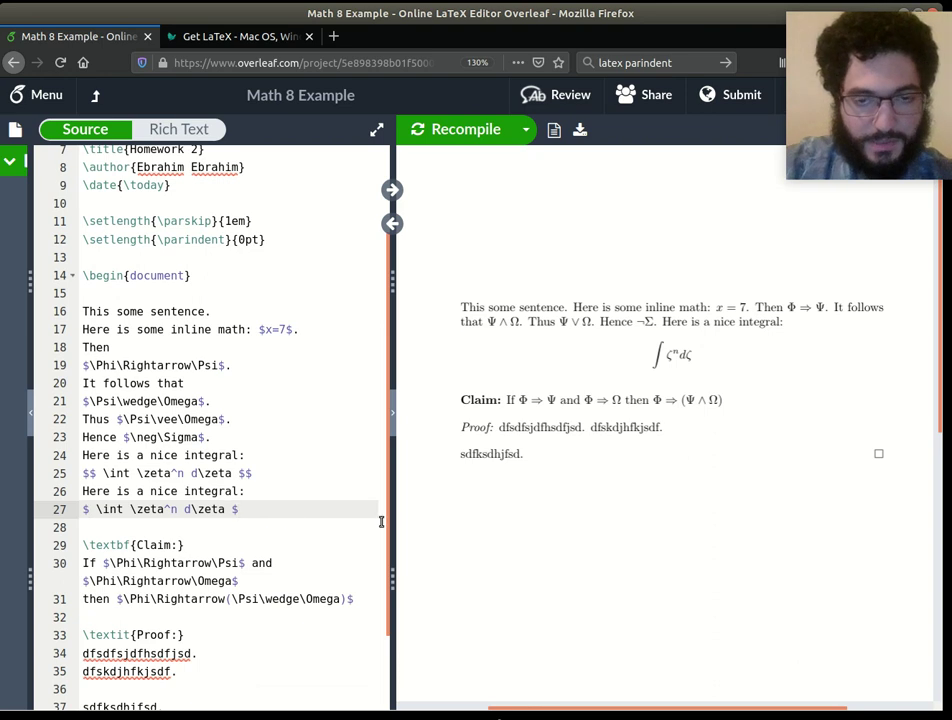
pyautogui.hotkey('ctrl', 's')
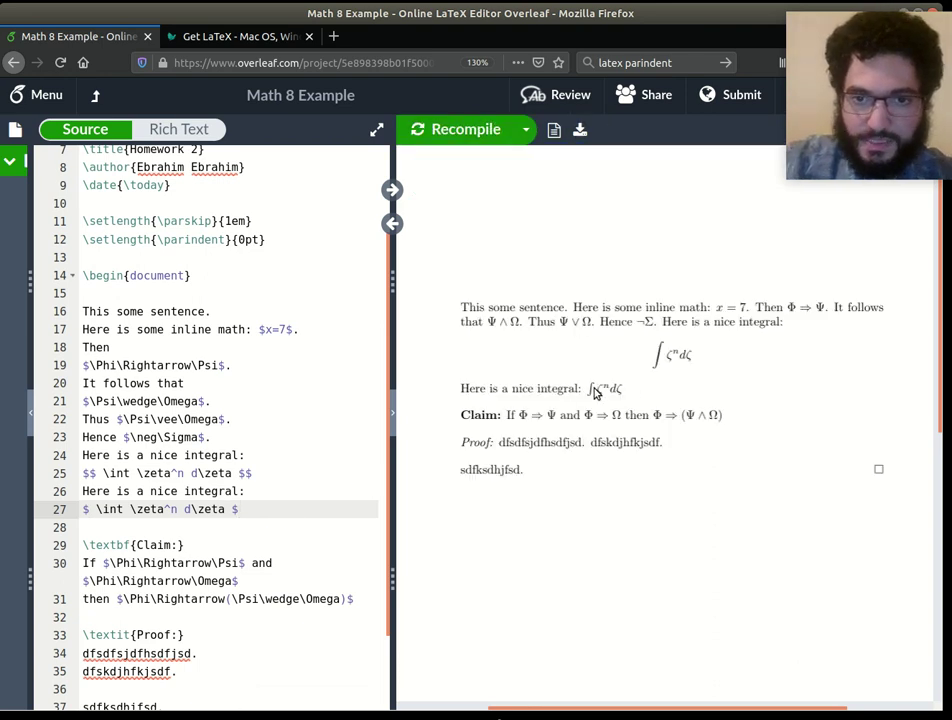
pyautogui.moveTo(589, 388); pyautogui.dragTo(595, 392)
pyautogui.click(582, 387)
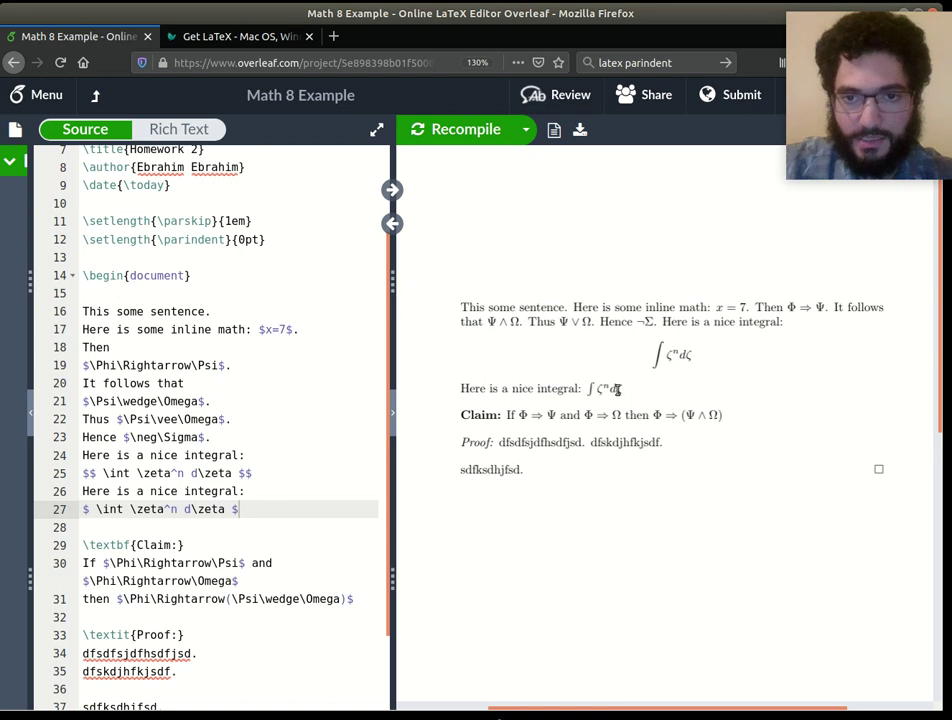
pyautogui.click(284, 476)
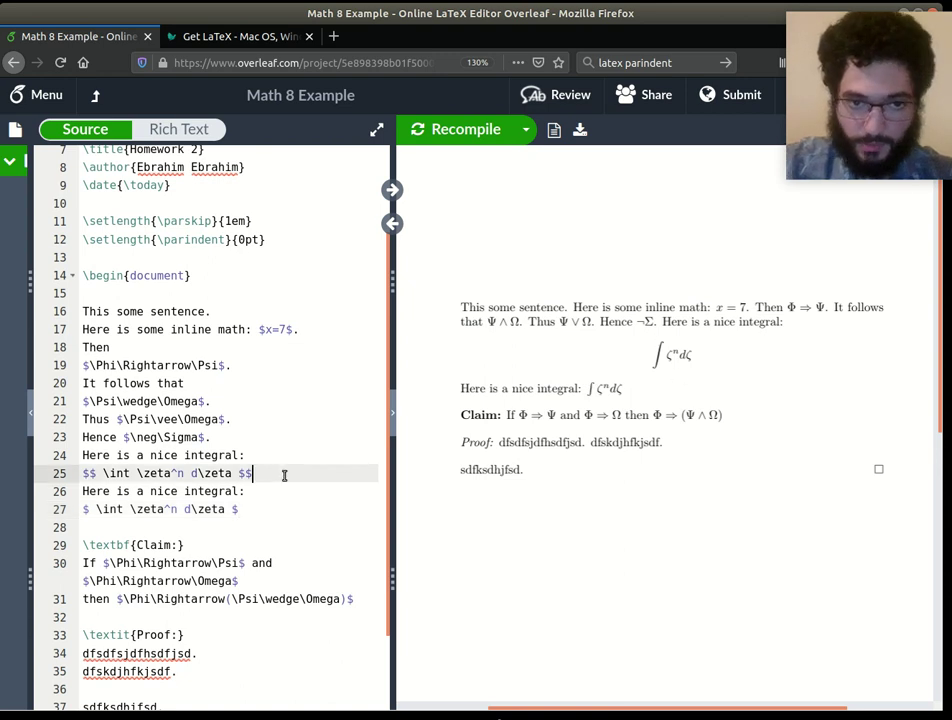
pyautogui.click(266, 509)
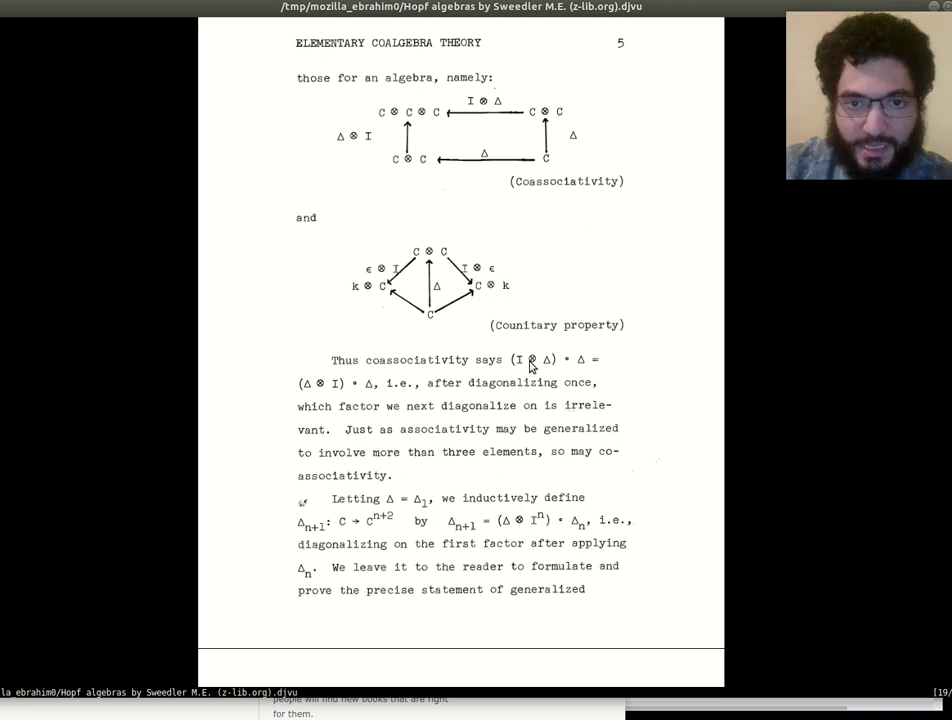
# Examine the typewritten diagrams, subscripts and formulas on pages 5 and 6 of the Hopf algebras book.
pyautogui.scroll(2, 533, 368)
pyautogui.scroll(1, 531, 366)
pyautogui.scroll(5, 531, 368)
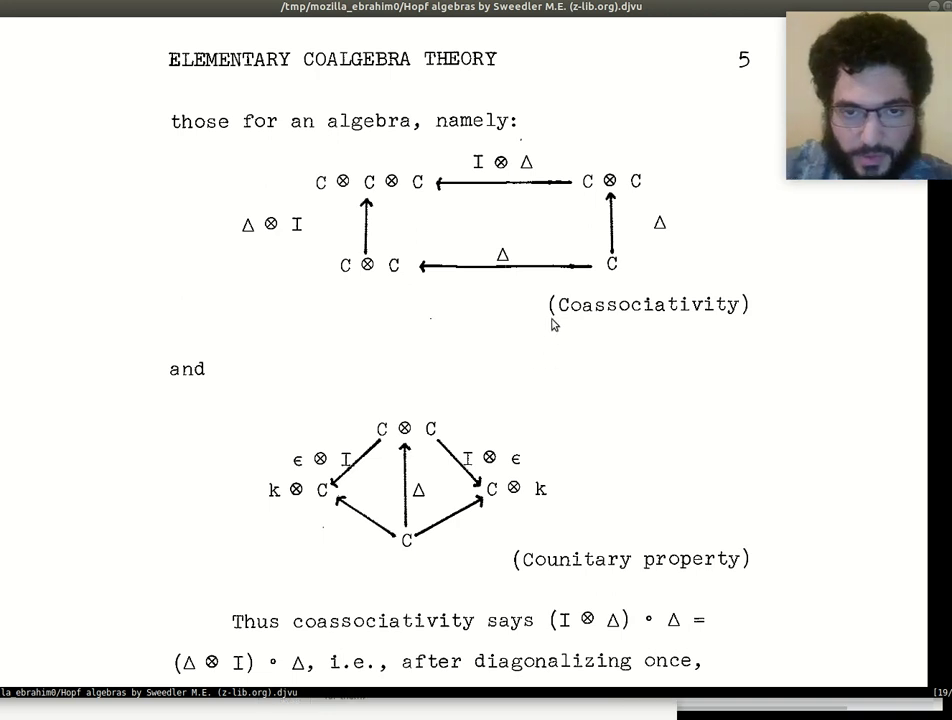
pyautogui.scroll(2, 430, 391)
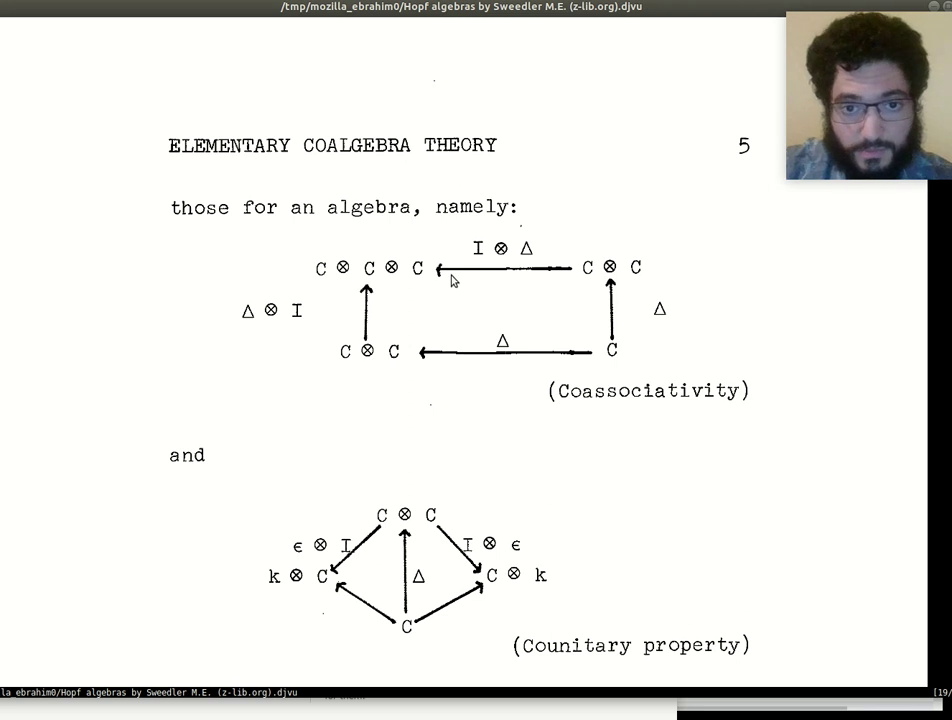
pyautogui.scroll(-1, 490, 250)
pyautogui.scroll(-2, 395, 400)
pyautogui.scroll(-8, 395, 408)
pyautogui.scroll(-8, 590, 460)
pyautogui.scroll(3, 437, 290)
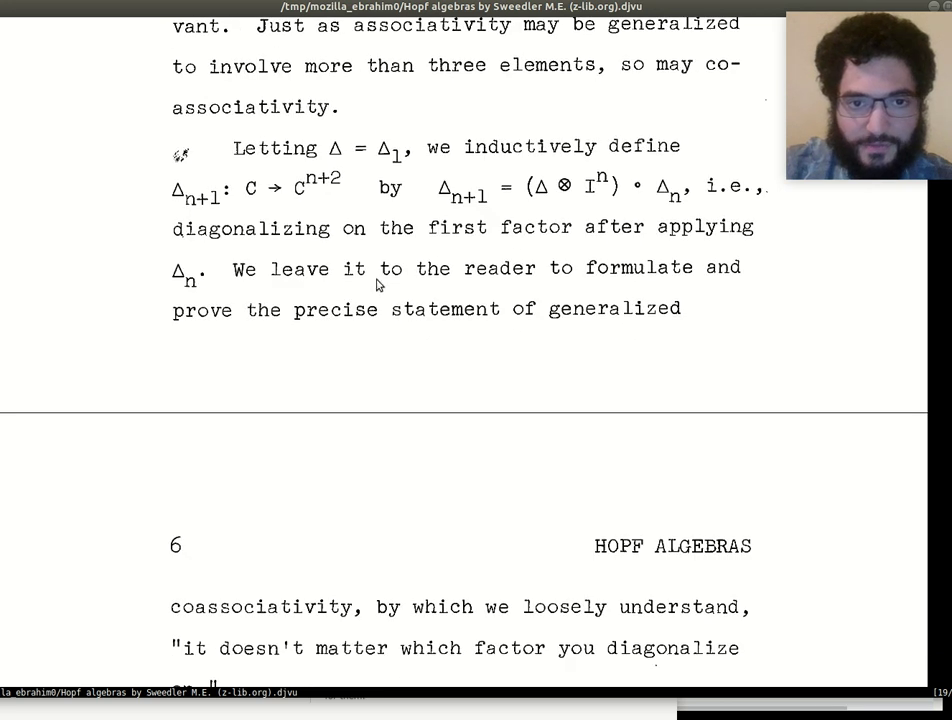
pyautogui.scroll(3, 470, 250)
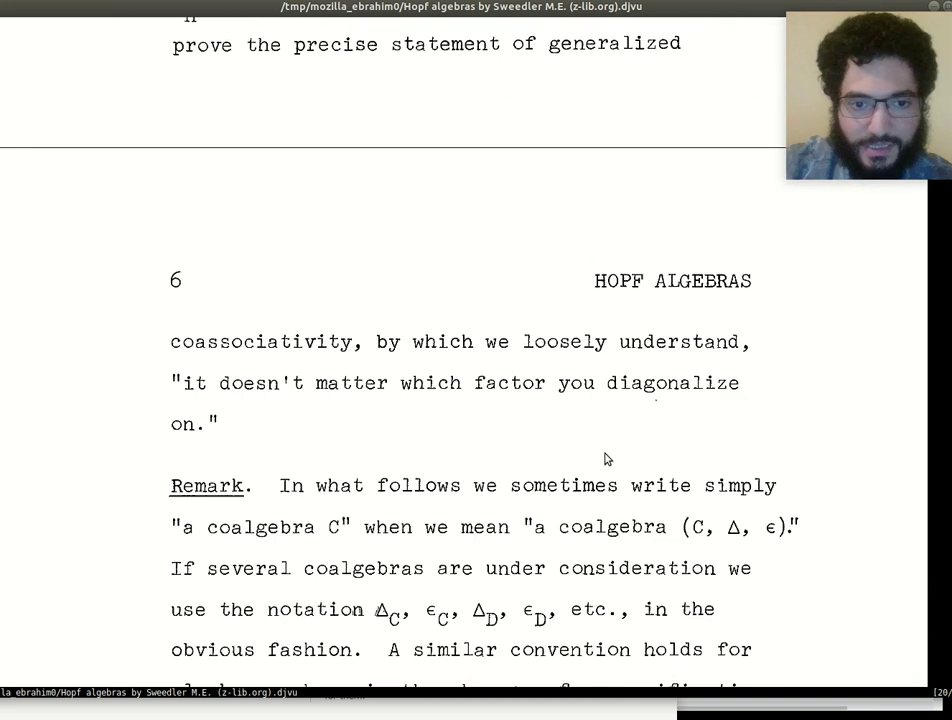
pyautogui.scroll(-5, 606, 455)
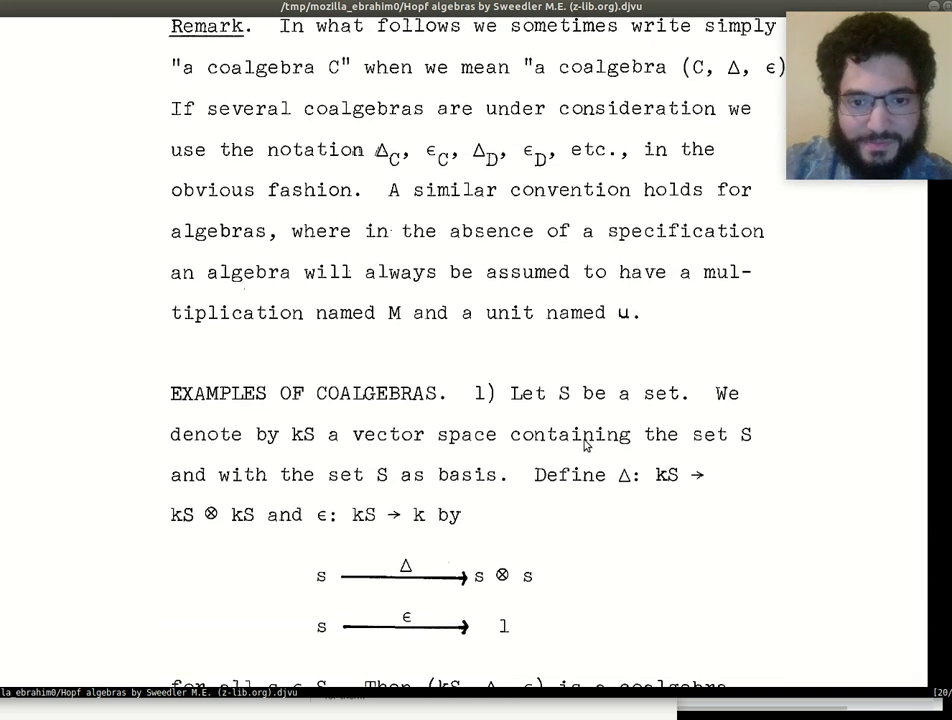
pyautogui.scroll(-1, 580, 444)
# Switch to the arXiv homepage in Firefox and look through its Physics, Mathematics and Computer Science subject listings.
pyautogui.hotkey('alt', 'Tab')
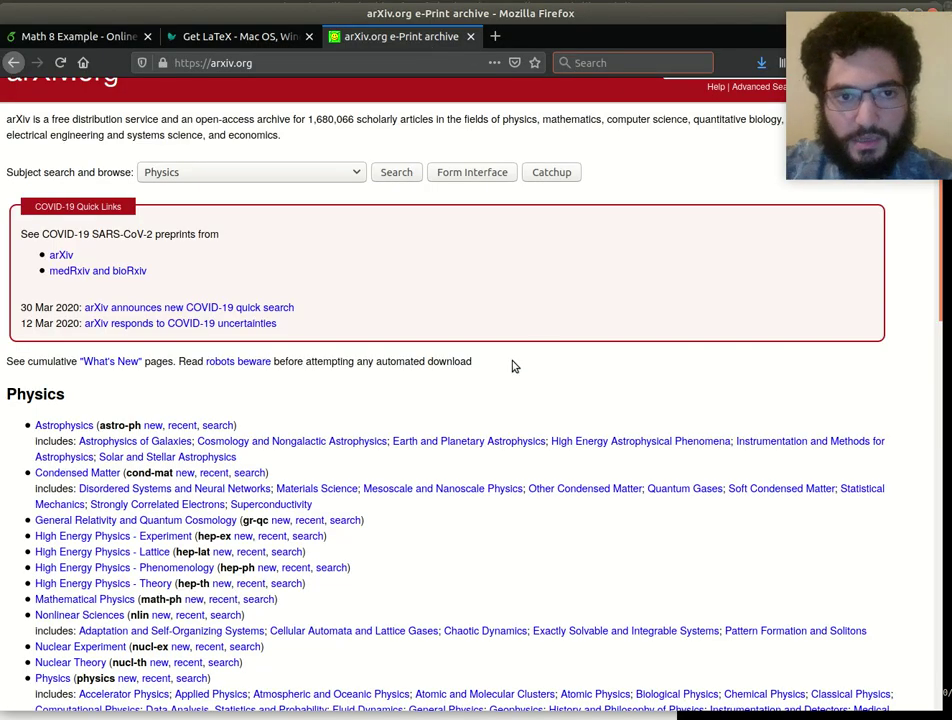
pyautogui.scroll(2, 457, 366)
pyautogui.scroll(-1, 430, 335)
pyautogui.scroll(1, 430, 315)
pyautogui.scroll(-2, 440, 315)
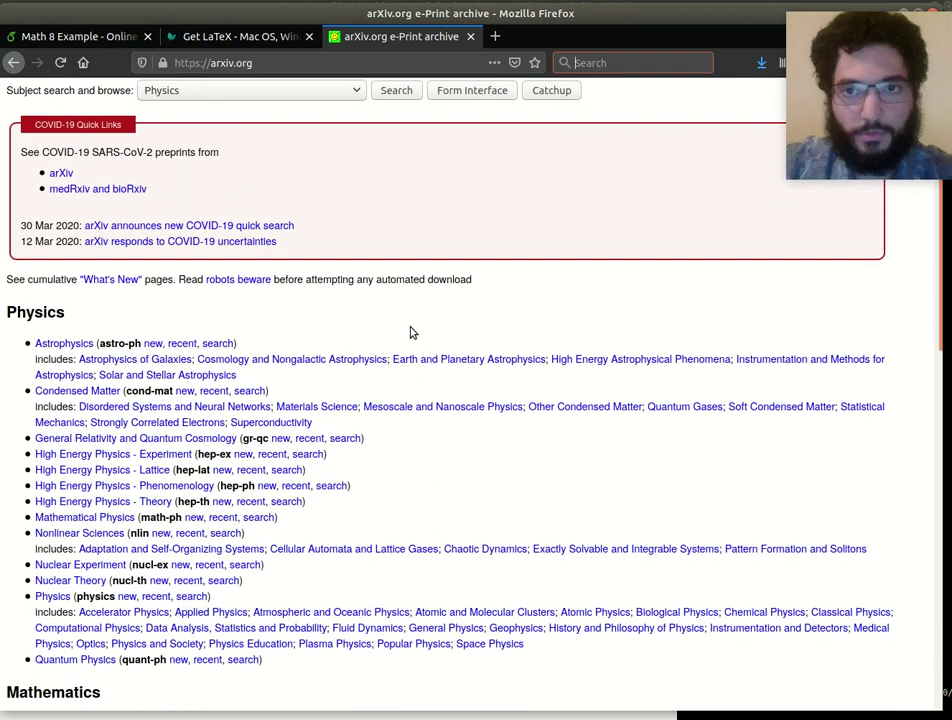
pyautogui.scroll(-1, 416, 334)
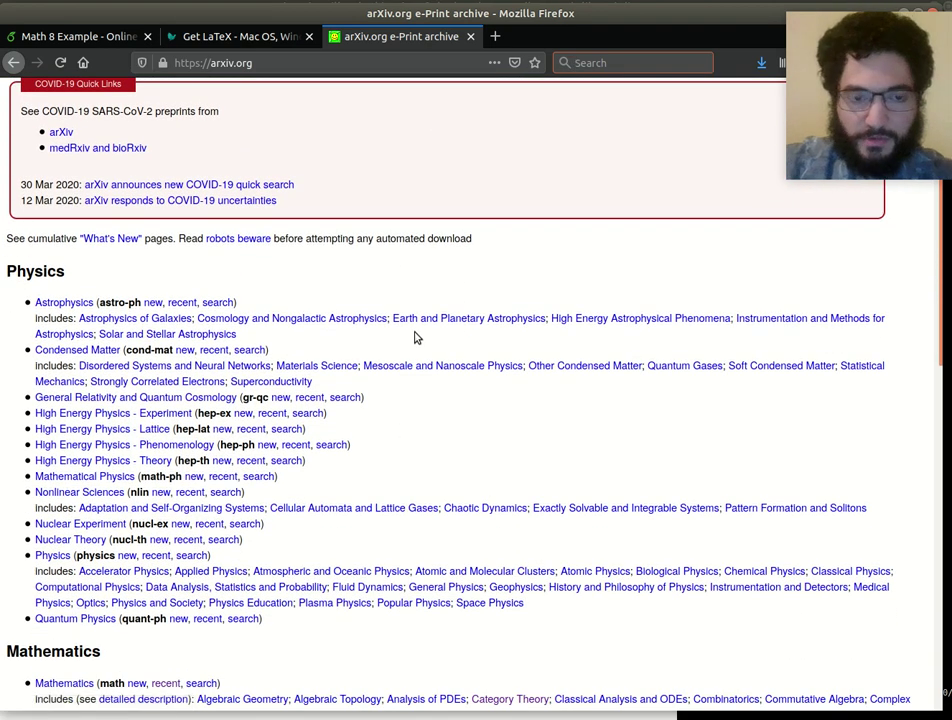
pyautogui.scroll(-3, 400, 340)
pyautogui.scroll(-2, 400, 344)
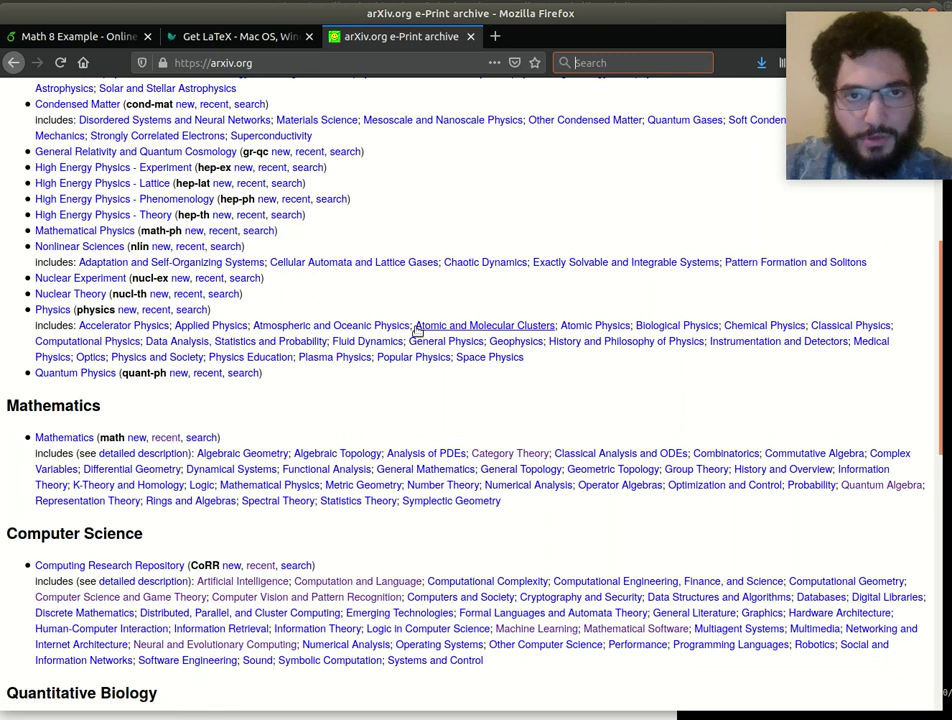
pyautogui.scroll(5, 268, 385)
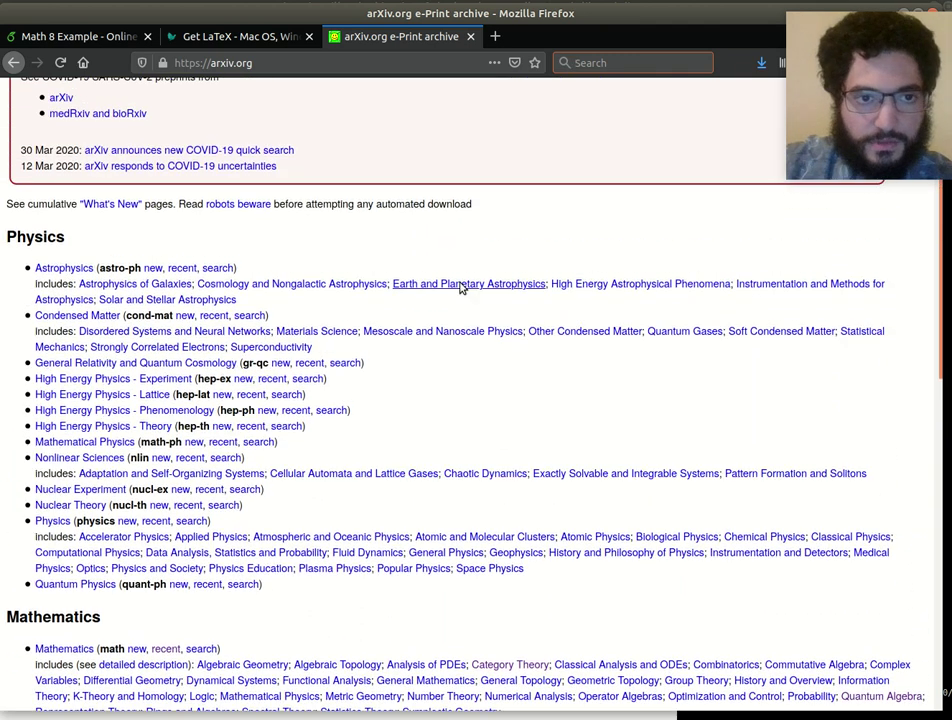
pyautogui.scroll(5, 318, 372)
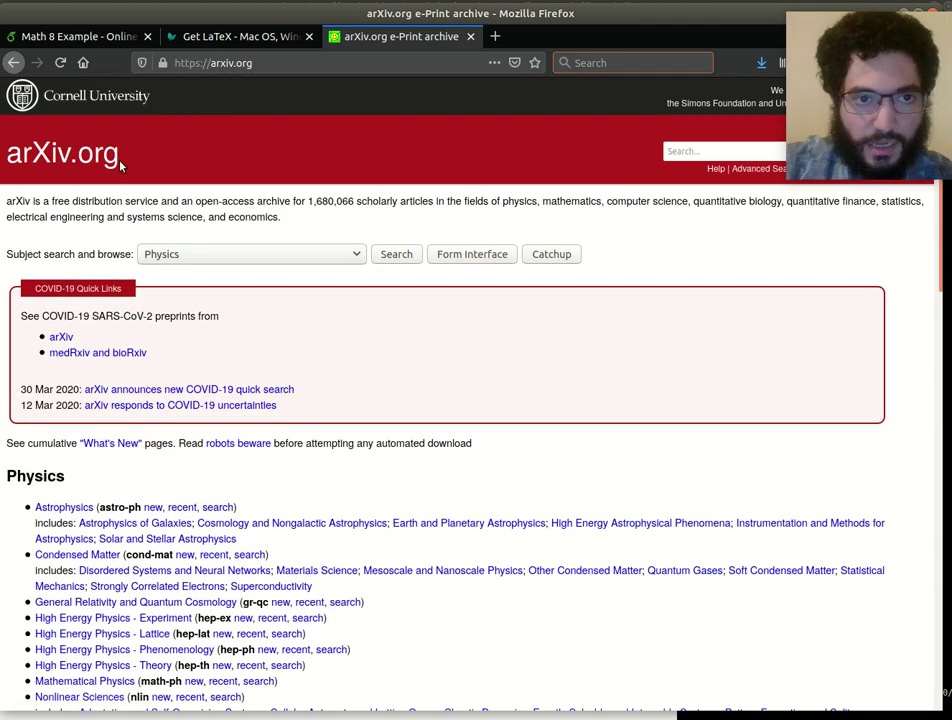
pyautogui.scroll(-3, 340, 382)
pyautogui.scroll(-2, 282, 404)
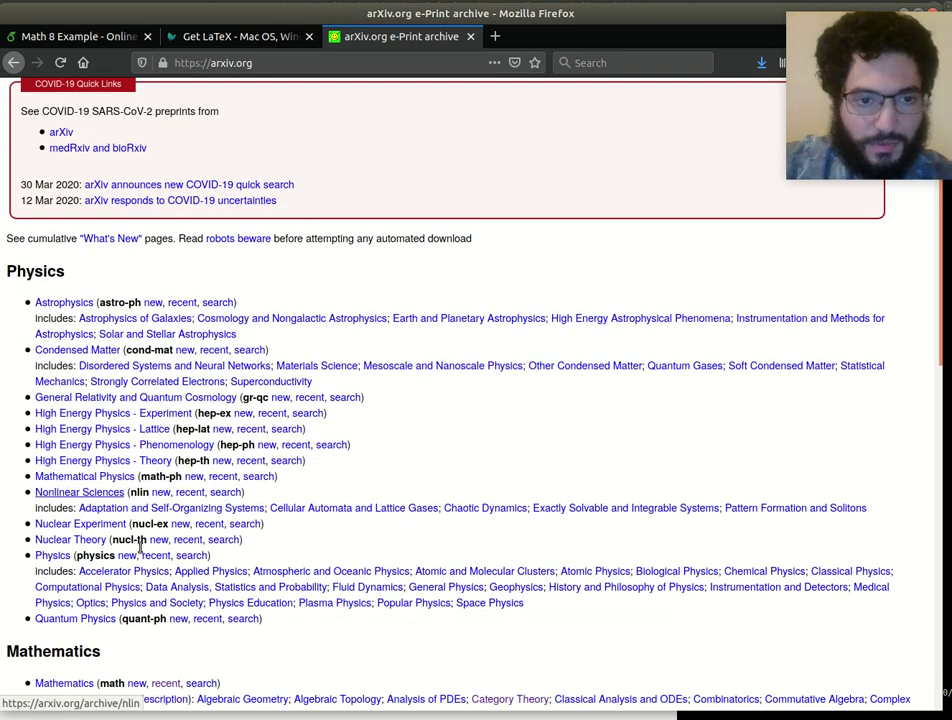
# From the recent High Energy Physics - Theory submissions, open the PDF of "Large-N Random Matrix Gravity and the Double Hierarchy Problem".
pyautogui.click(122, 461)
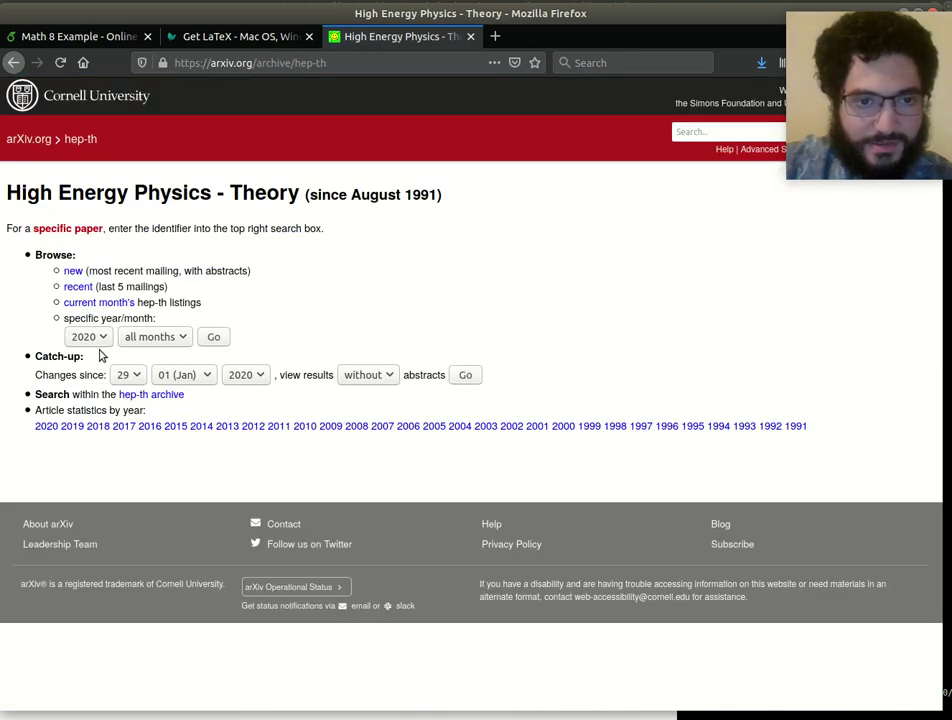
pyautogui.click(78, 286)
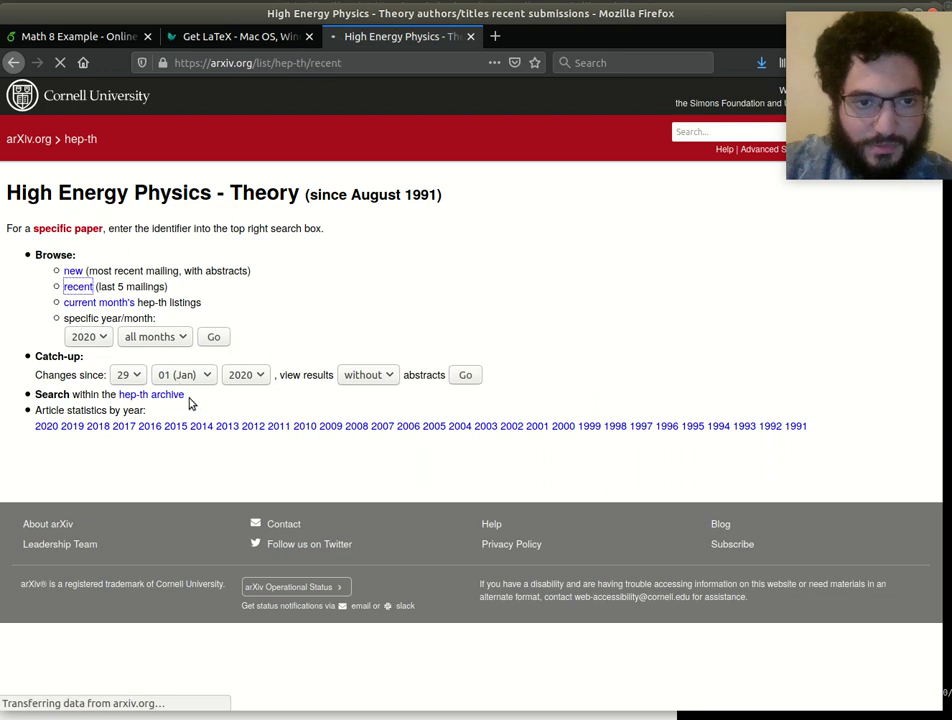
pyautogui.scroll(-4, 200, 436)
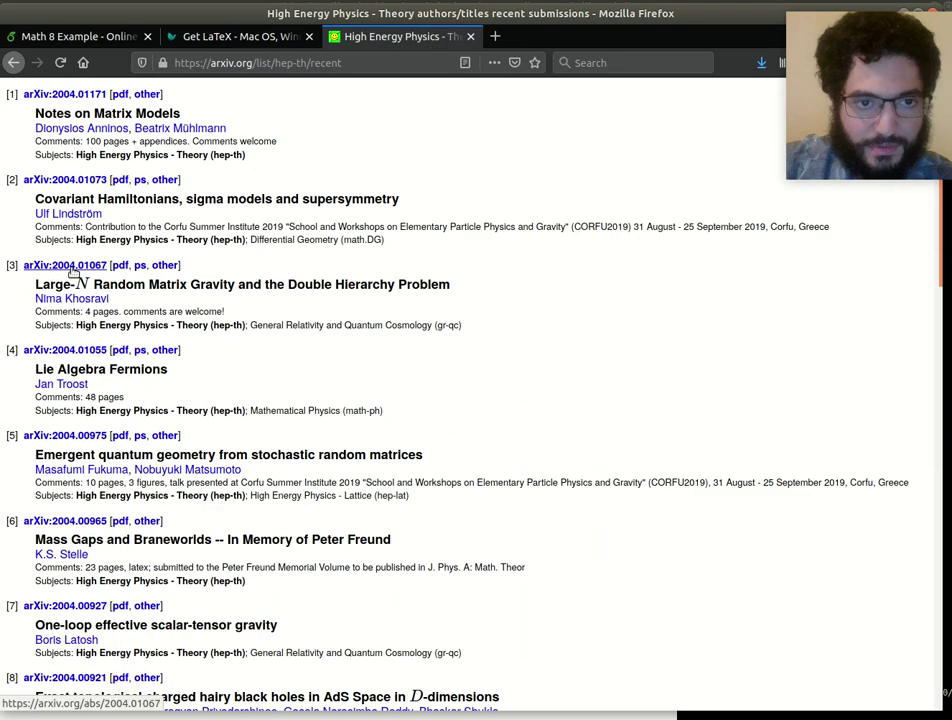
pyautogui.click(119, 265)
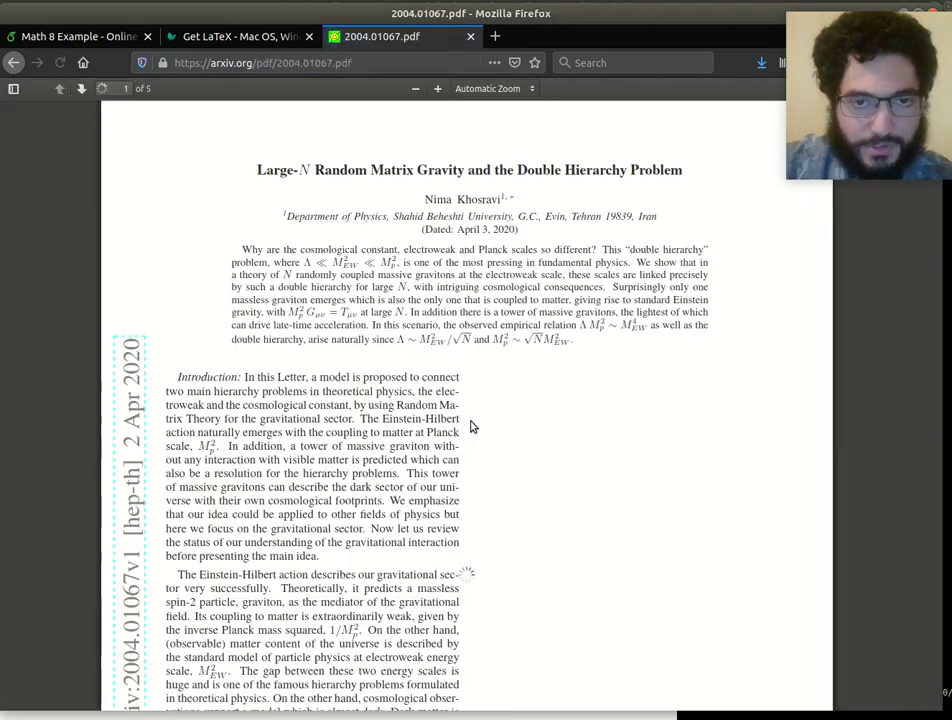
# Examine the paper's typeset text, equations and matrices on pages 1 and 2, then return to the Math 8 Example project in Overleaf.
pyautogui.scroll(-3, 561, 411)
pyautogui.scroll(-10, 561, 411)
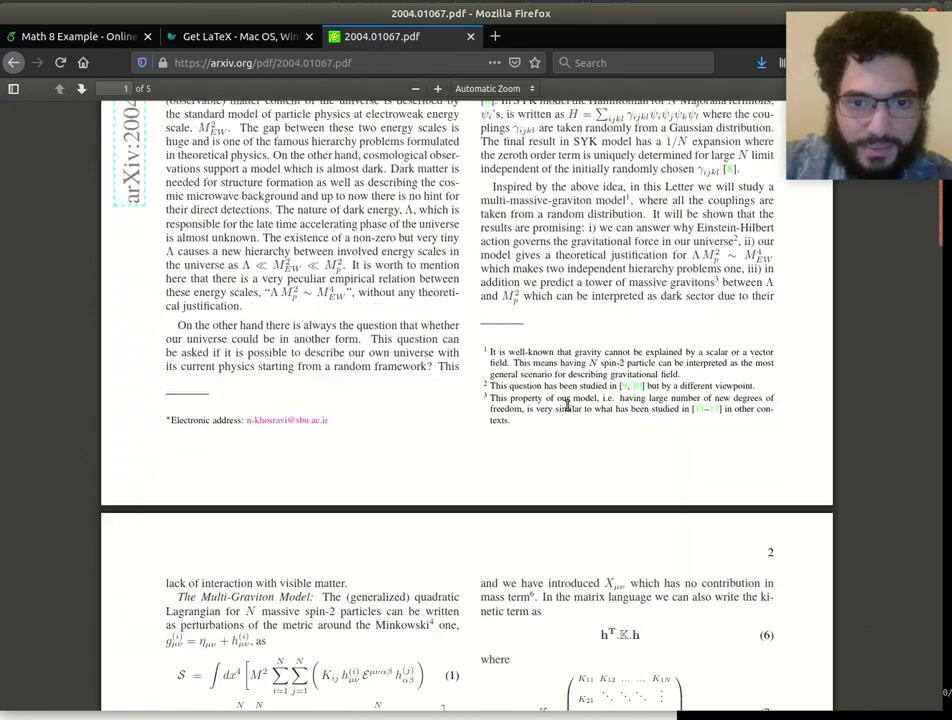
pyautogui.scroll(6, 300, 375)
pyautogui.scroll(3, 397, 395)
pyautogui.scroll(-7, 510, 442)
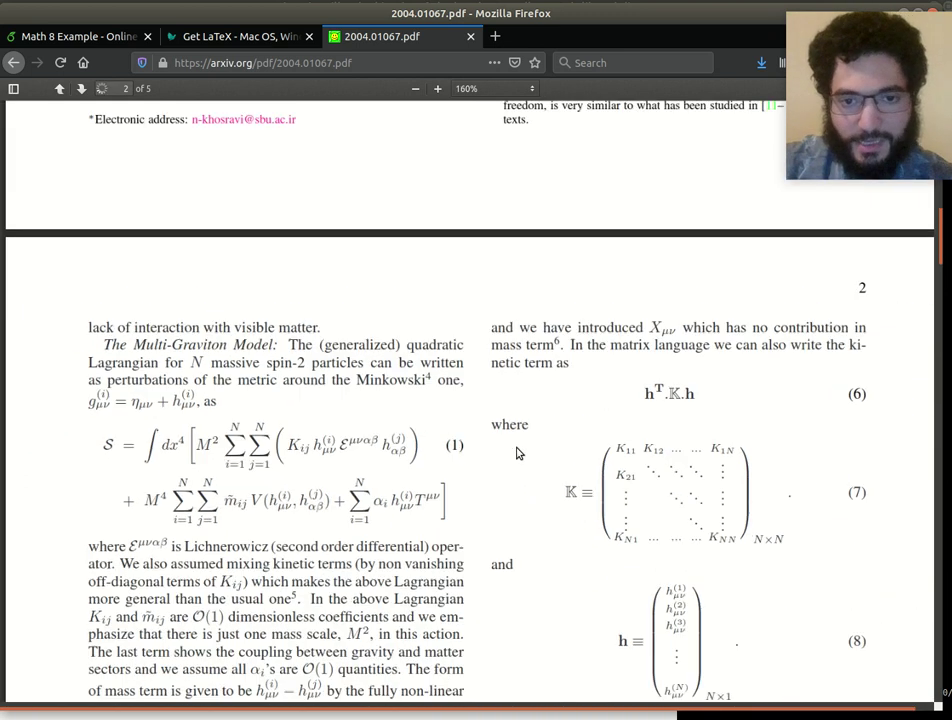
pyautogui.scroll(-5, 490, 452)
pyautogui.keyDown('ctrl'); pyautogui.scroll(1, 298, 452); pyautogui.keyUp('ctrl')
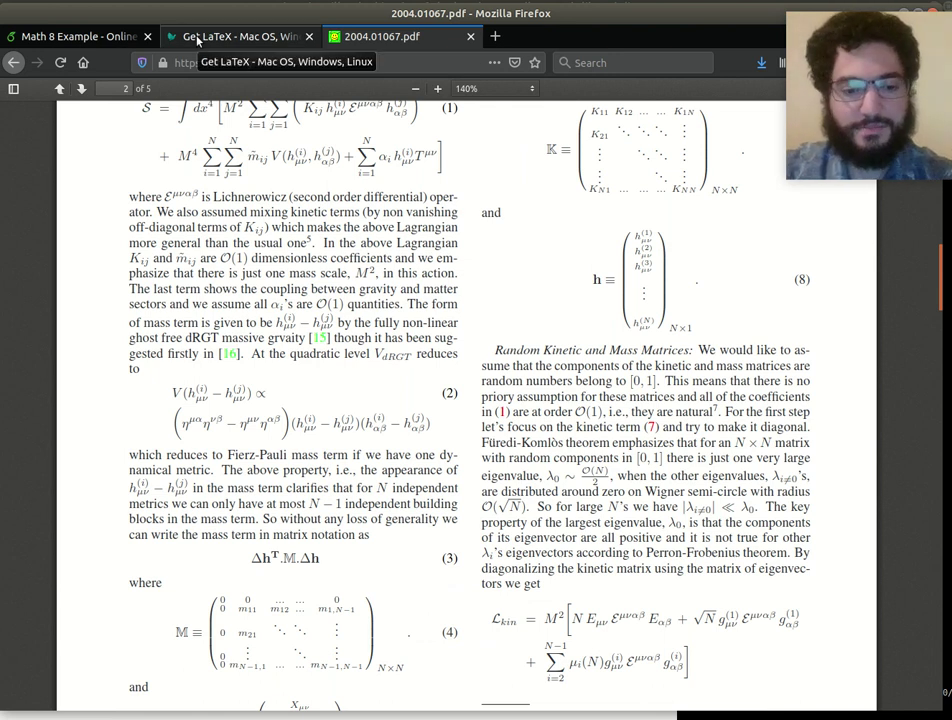
pyautogui.hotkey('ctrl', 'pageup')
pyautogui.hotkey('ctrl', 'pageup')
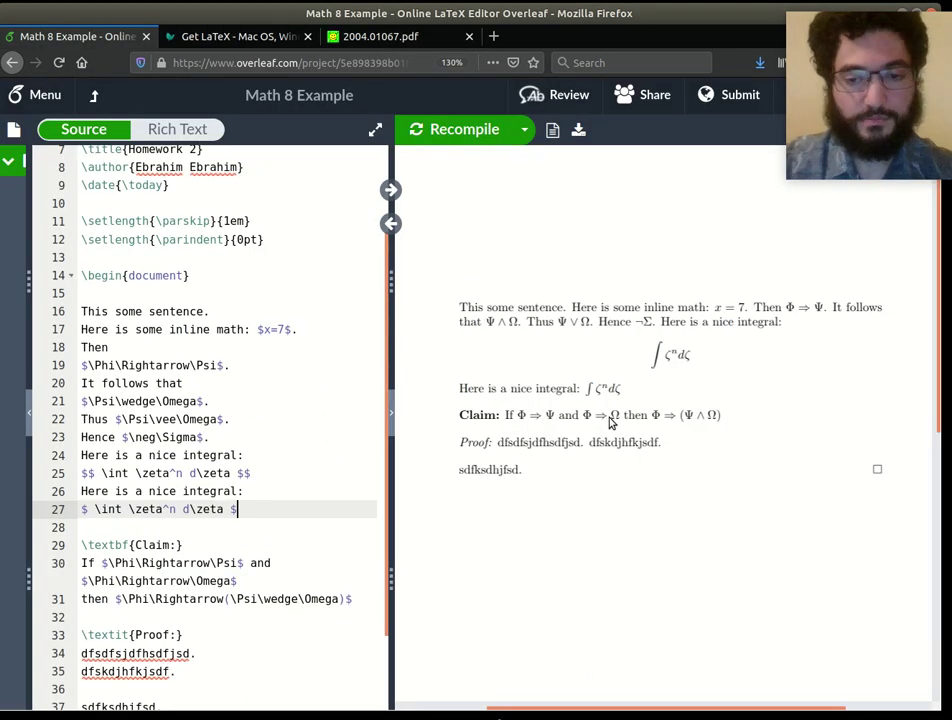